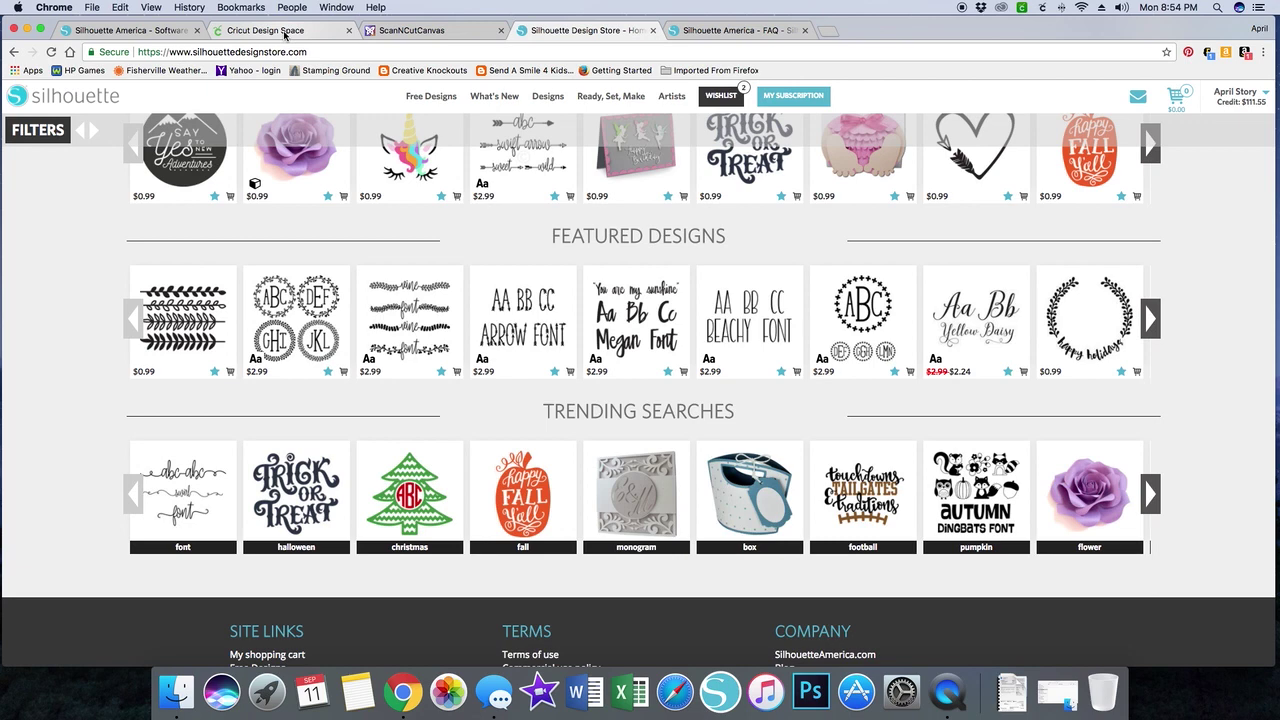
Step: Examine the Silhouette Studio versions and download options on the Silhouette America software page
{"action": "left_click", "coordinate": [150, 31]}
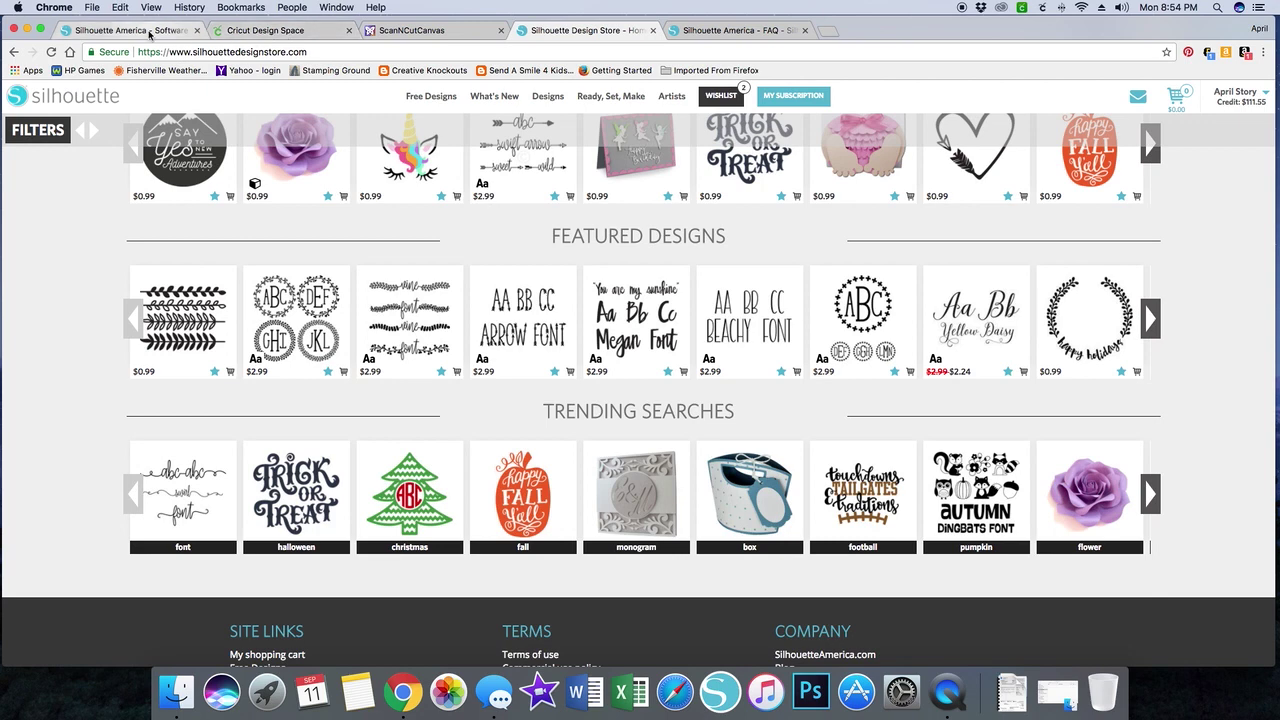
{"action": "scroll", "coordinate": [160, 240], "scroll_direction": "down", "scroll_amount": 3}
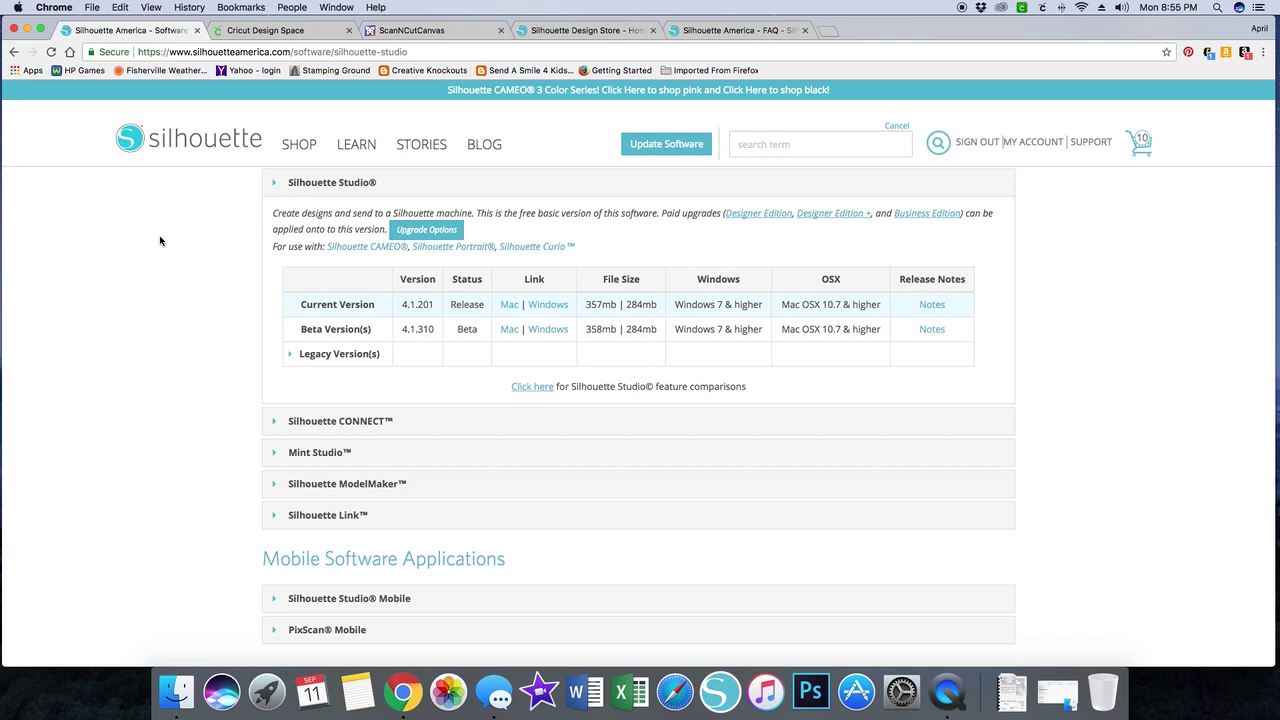
{"action": "scroll", "coordinate": [160, 240], "scroll_direction": "down", "scroll_amount": 1}
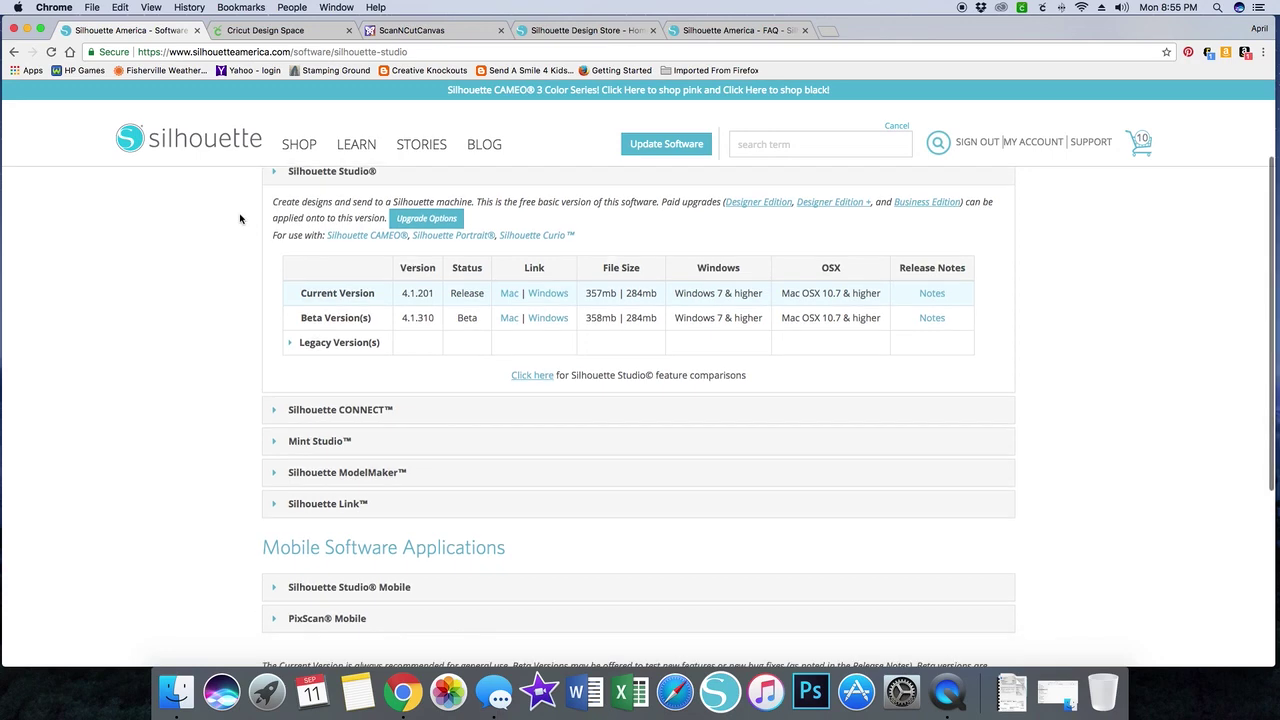
Step: Bring up the Silhouette Design Store subscriptions FAQ and read the overview of account and subscription options
{"action": "left_click", "coordinate": [618, 30]}
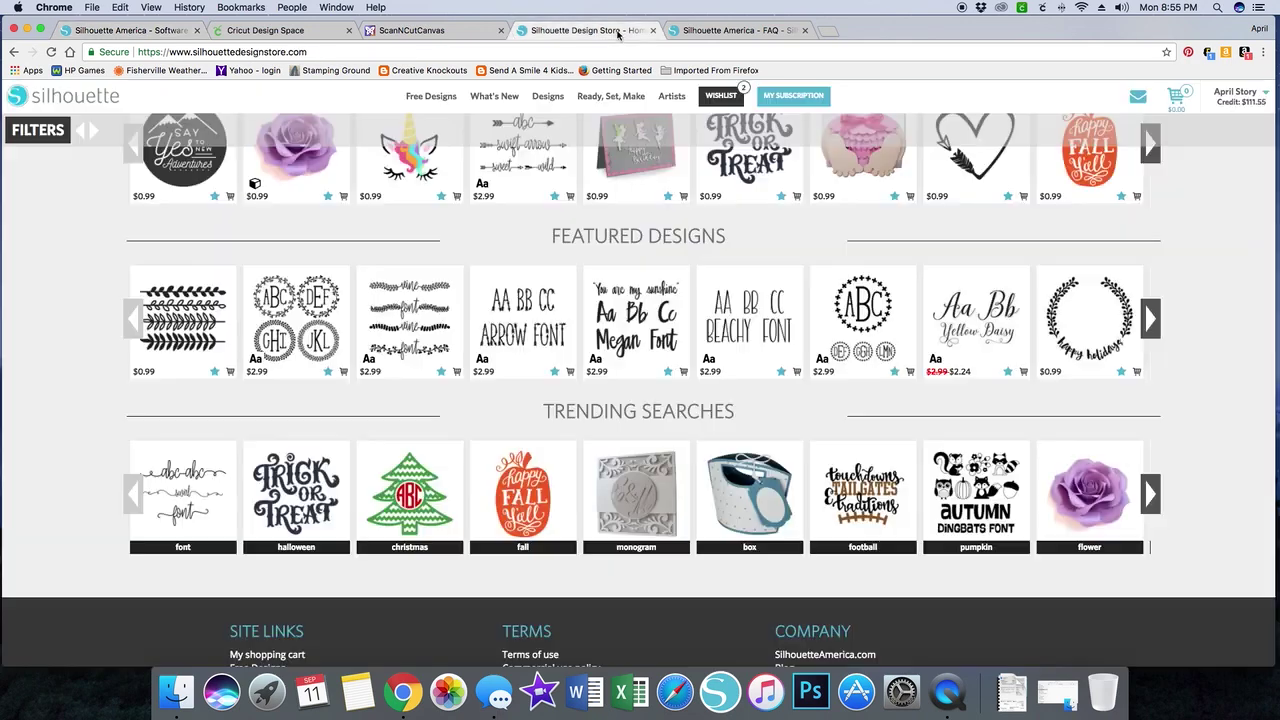
{"action": "left_click", "coordinate": [710, 30]}
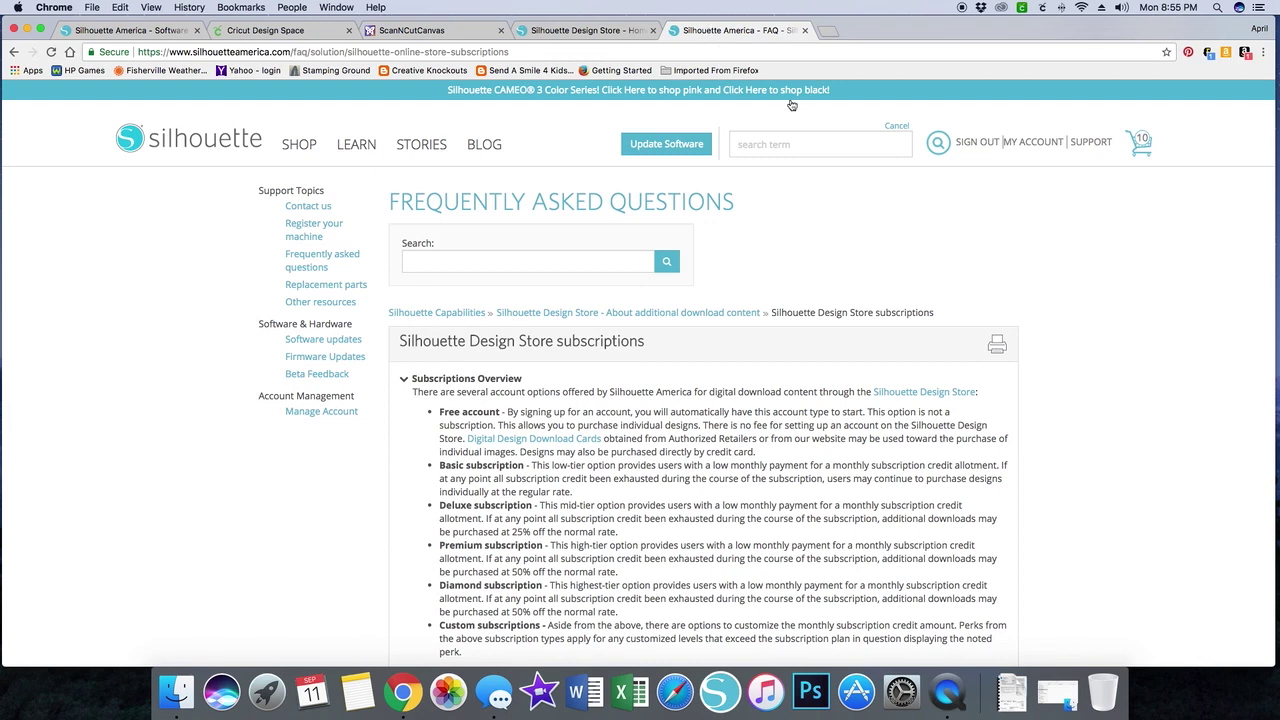
{"action": "scroll", "coordinate": [940, 245], "scroll_direction": "down", "scroll_amount": 1}
{"action": "scroll", "coordinate": [1067, 273], "scroll_direction": "down", "scroll_amount": 3}
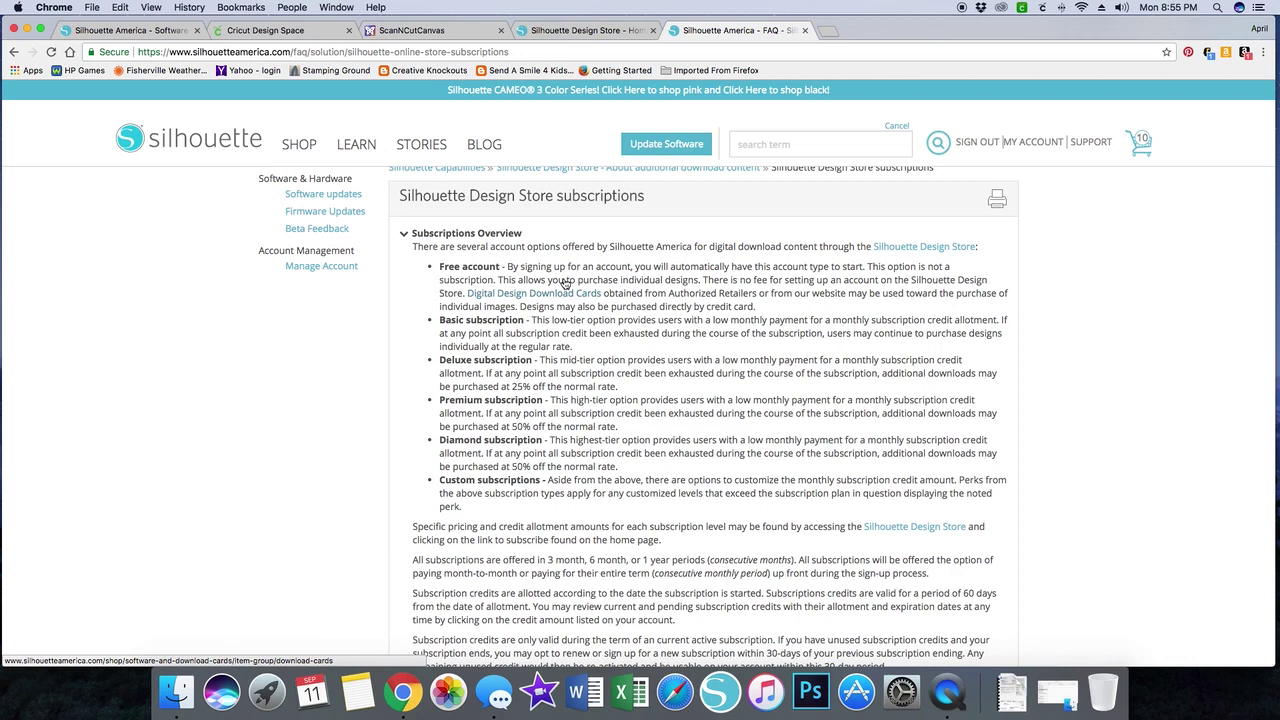
Step: Preview the Arrow Font among the featured designs in the Silhouette Design Store
{"action": "left_click", "coordinate": [583, 31]}
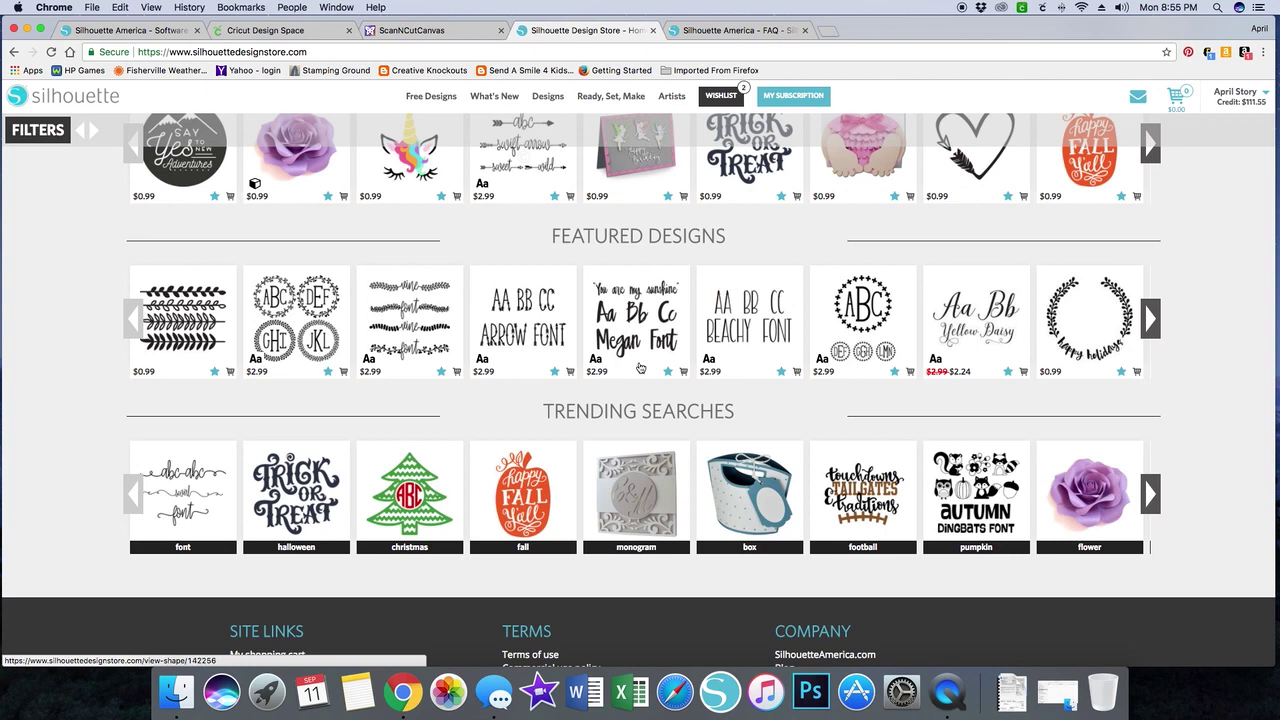
{"action": "mouse_move", "coordinate": [510, 363]}
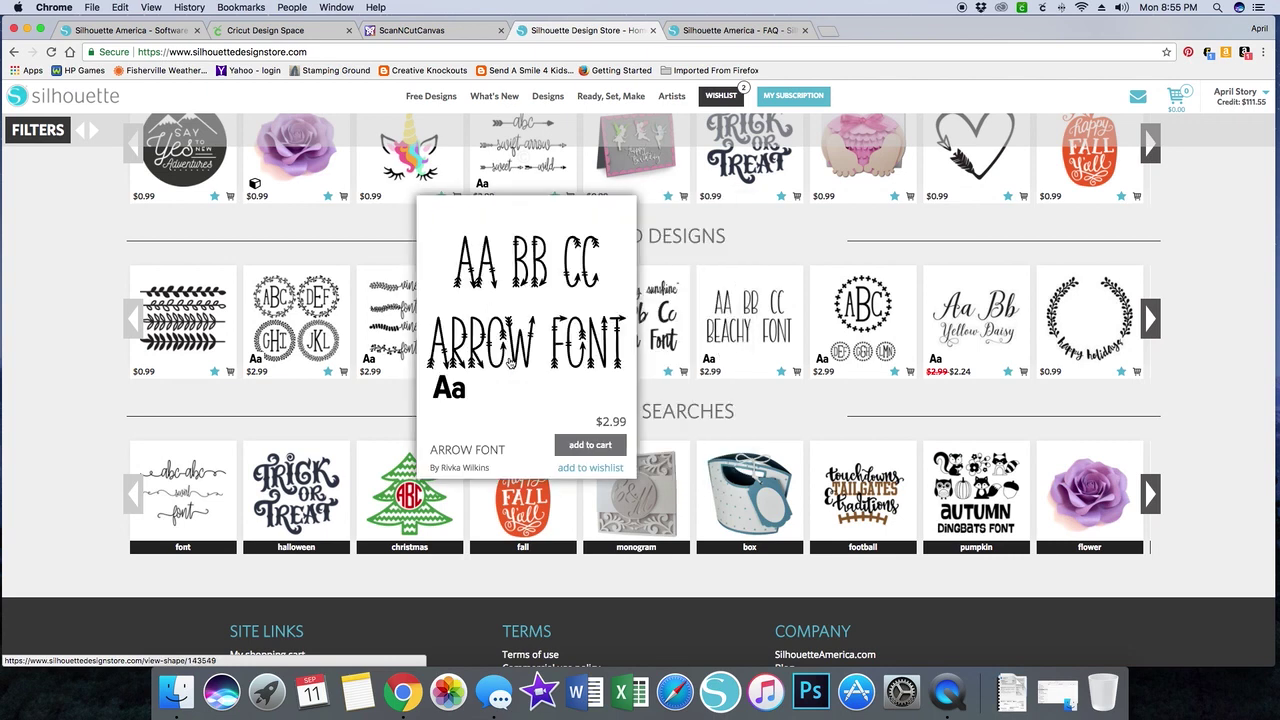
{"action": "mouse_move", "coordinate": [386, 360]}
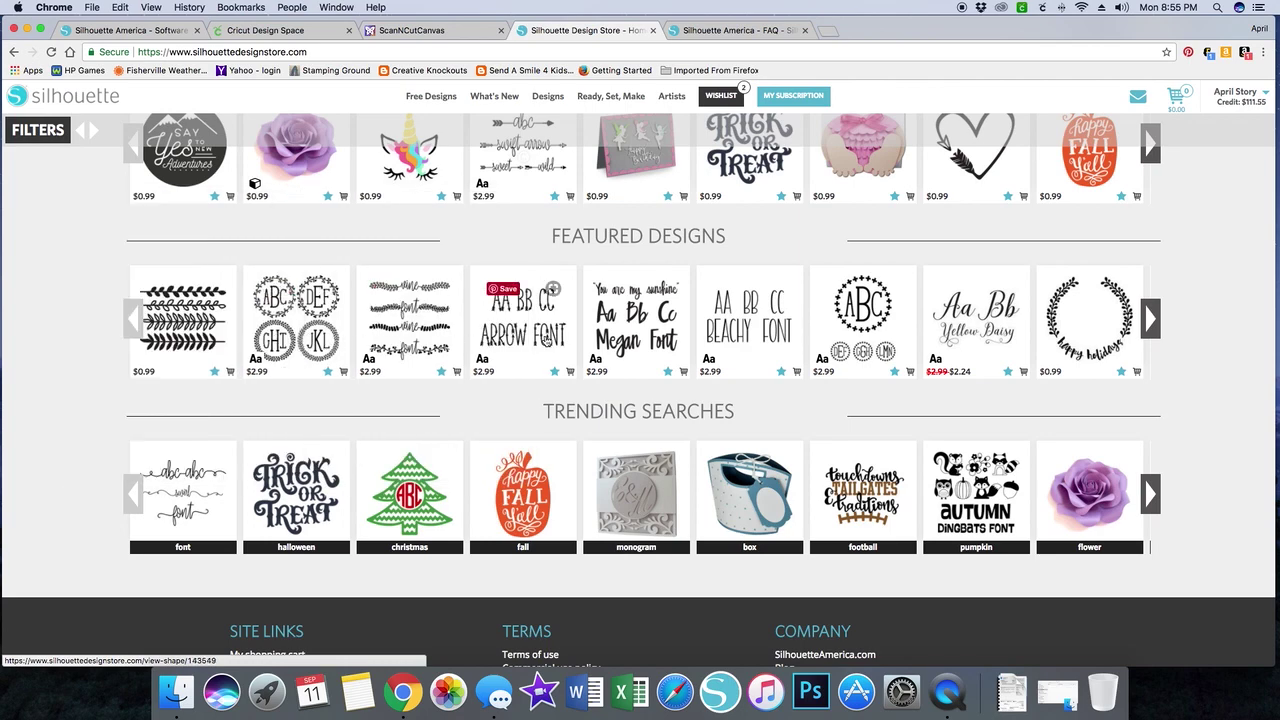
Step: Return to the subscriptions FAQ and read the terms on subscription periods, credits and cancellation
{"action": "left_click", "coordinate": [735, 30]}
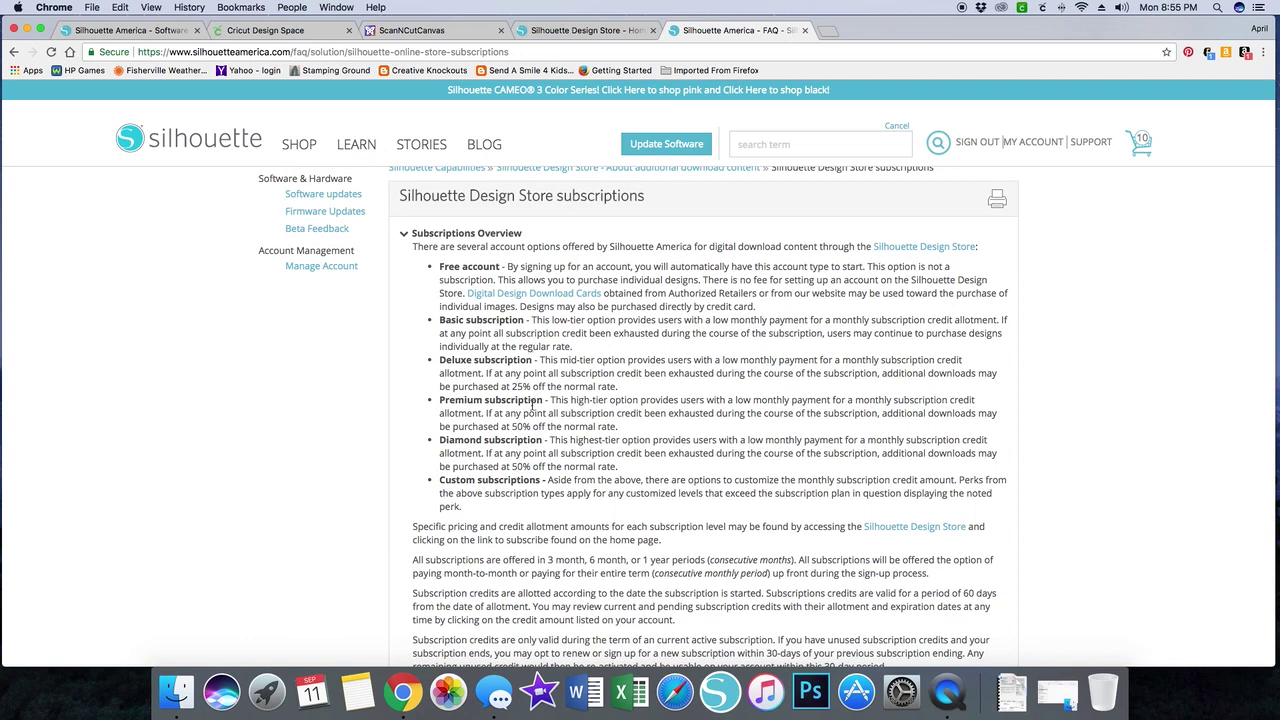
{"action": "scroll", "coordinate": [532, 405], "scroll_direction": "down", "scroll_amount": 4}
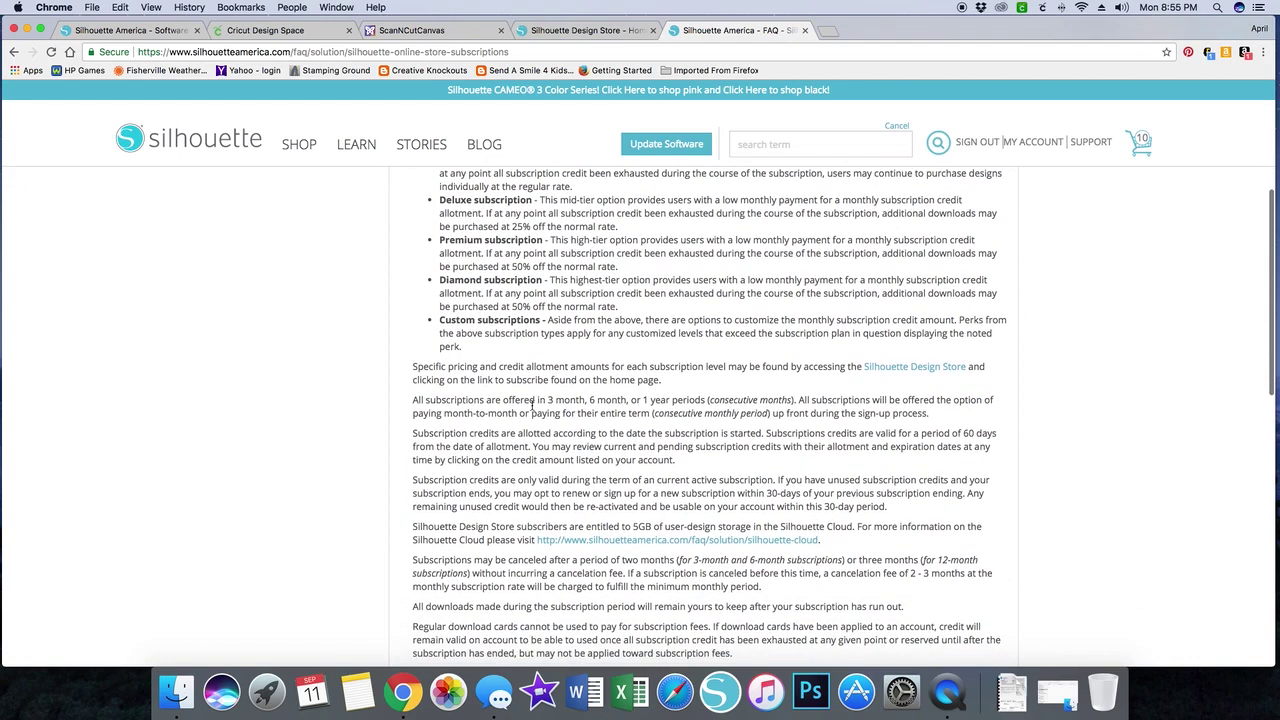
{"action": "scroll", "coordinate": [532, 405], "scroll_direction": "up", "scroll_amount": 5}
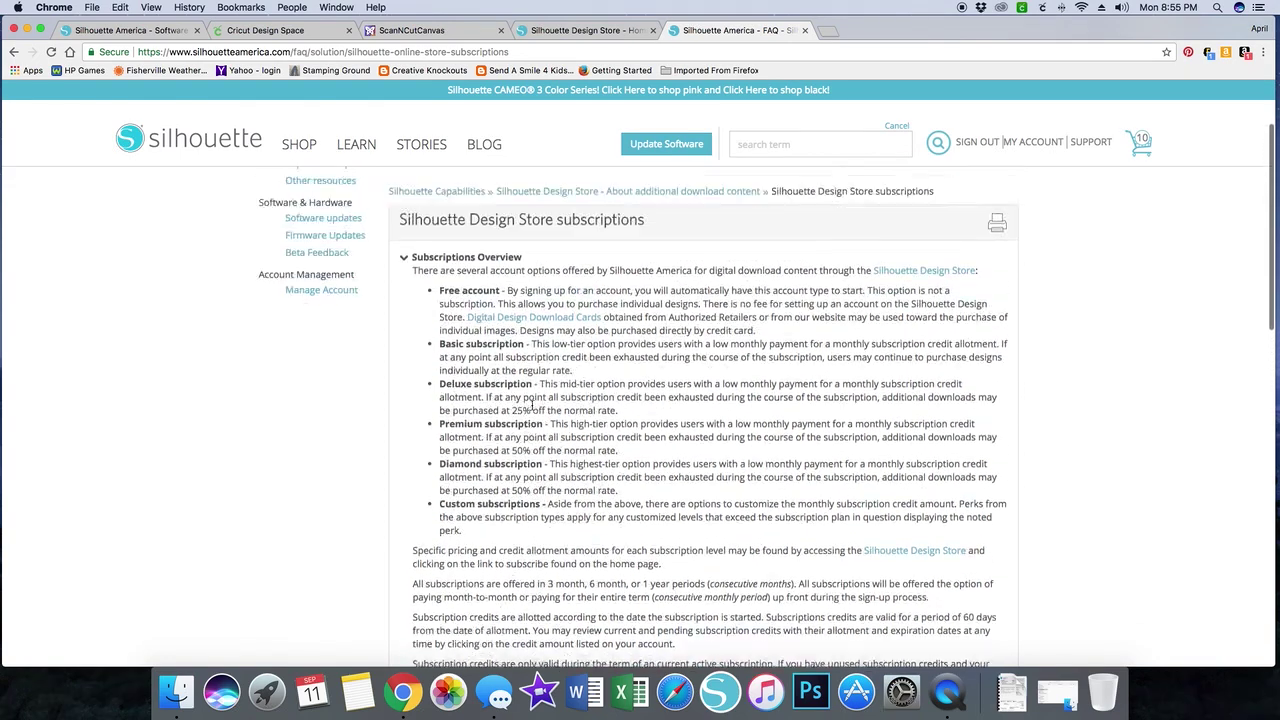
{"action": "scroll", "coordinate": [532, 405], "scroll_direction": "up", "scroll_amount": 3}
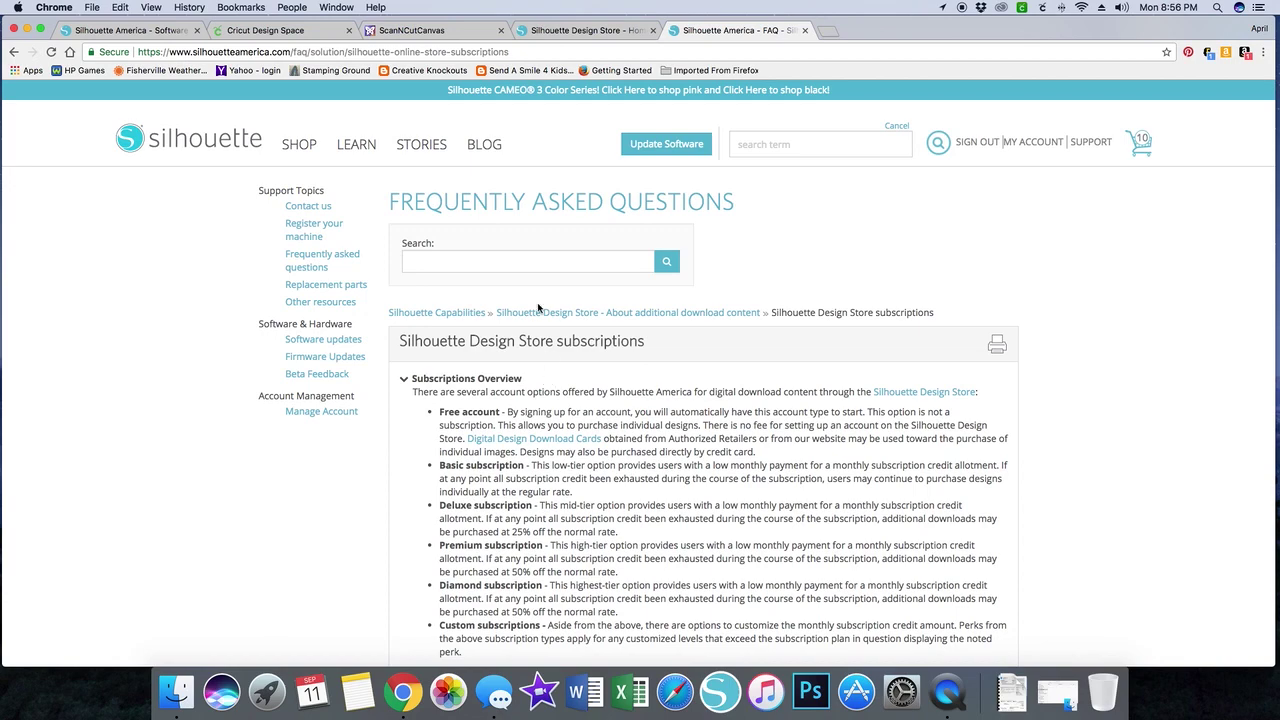
Step: Search the Silhouette Design Store for "pumpkin" from its home page
{"action": "left_click", "coordinate": [585, 32]}
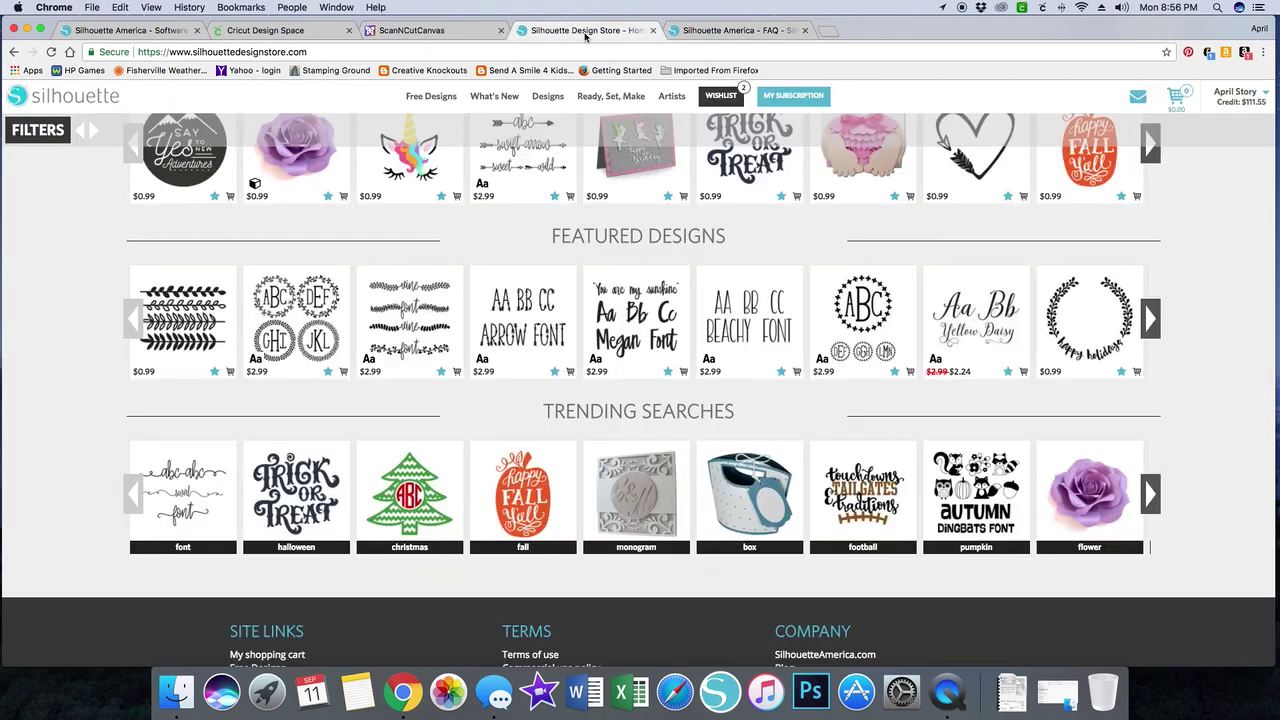
{"action": "scroll", "coordinate": [595, 240], "scroll_direction": "up", "scroll_amount": 10}
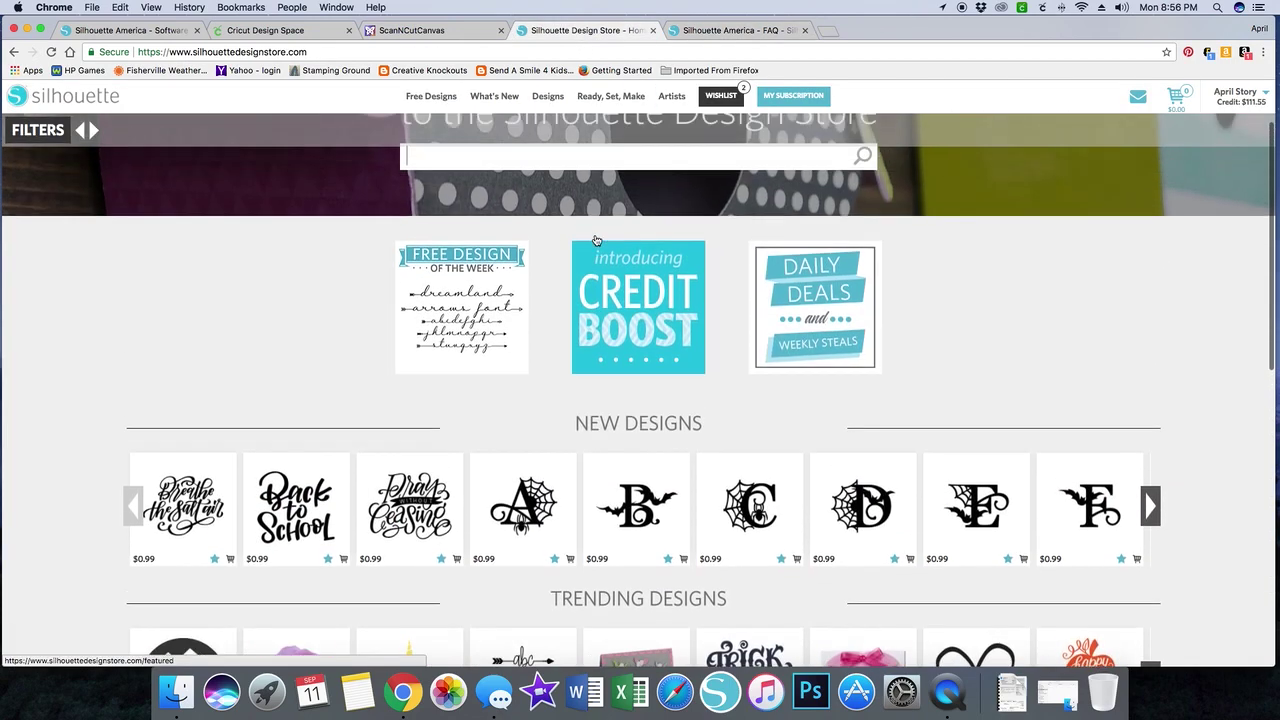
{"action": "left_click", "coordinate": [580, 251]}
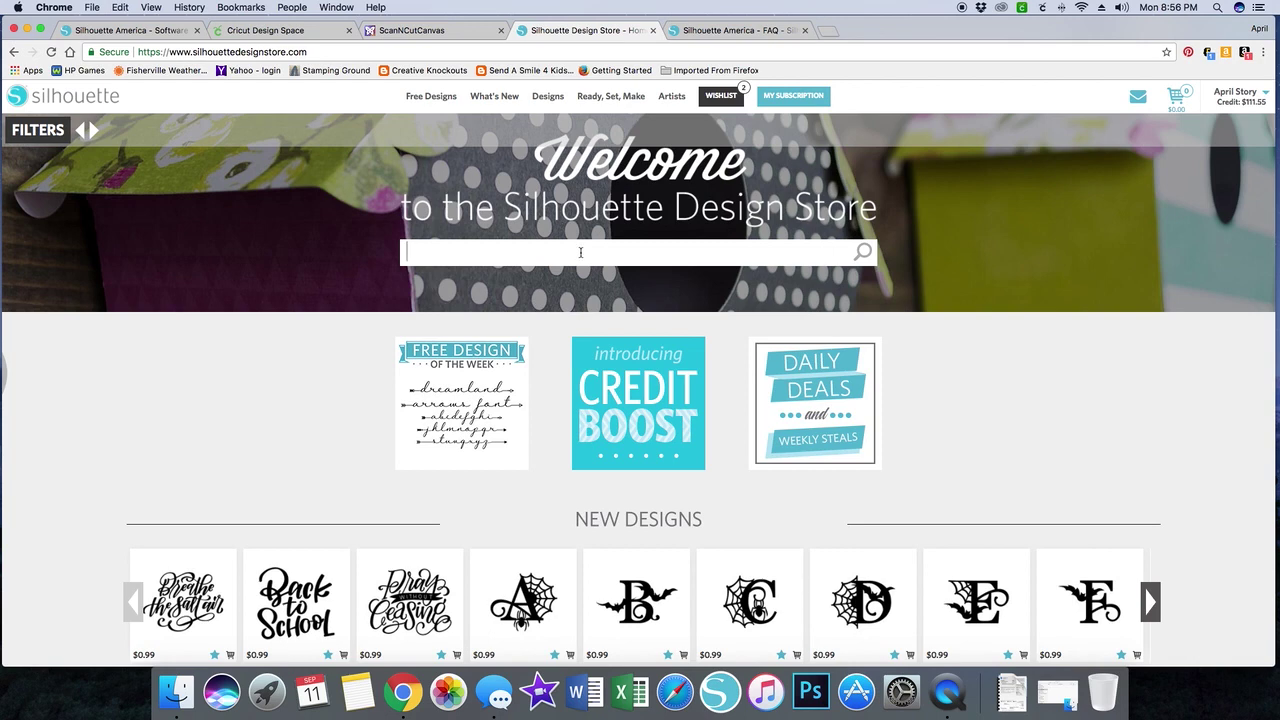
{"action": "scroll", "coordinate": [528, 328], "scroll_direction": "down", "scroll_amount": 1}
{"action": "scroll", "coordinate": [526, 329], "scroll_direction": "up", "scroll_amount": 1}
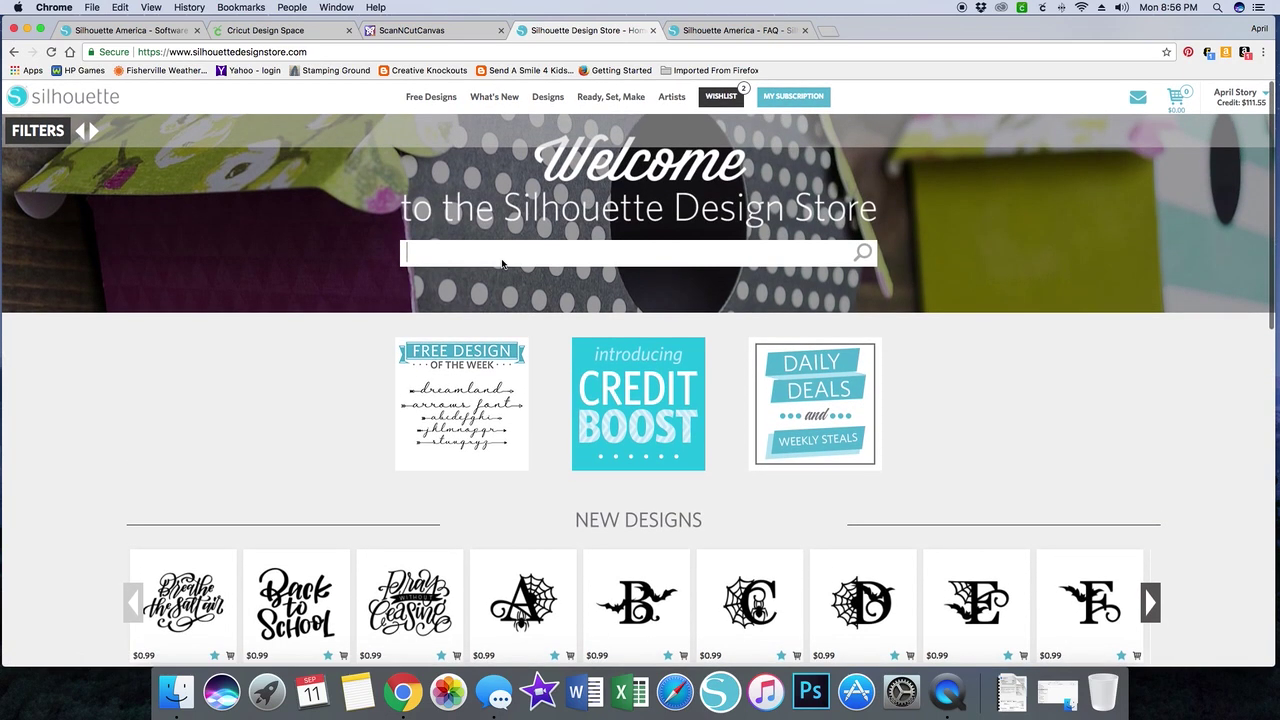
{"action": "type", "text": "pu"}
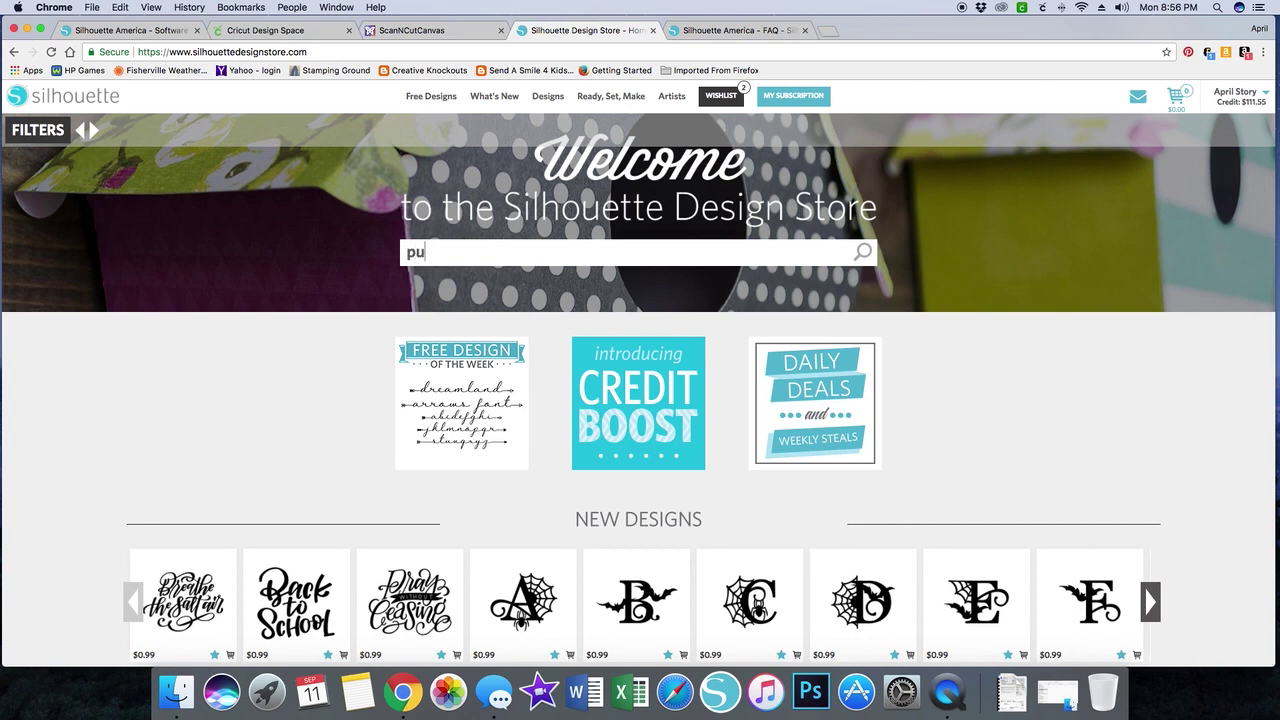
{"action": "type", "text": "mpkin"}
{"action": "key", "text": "Return"}
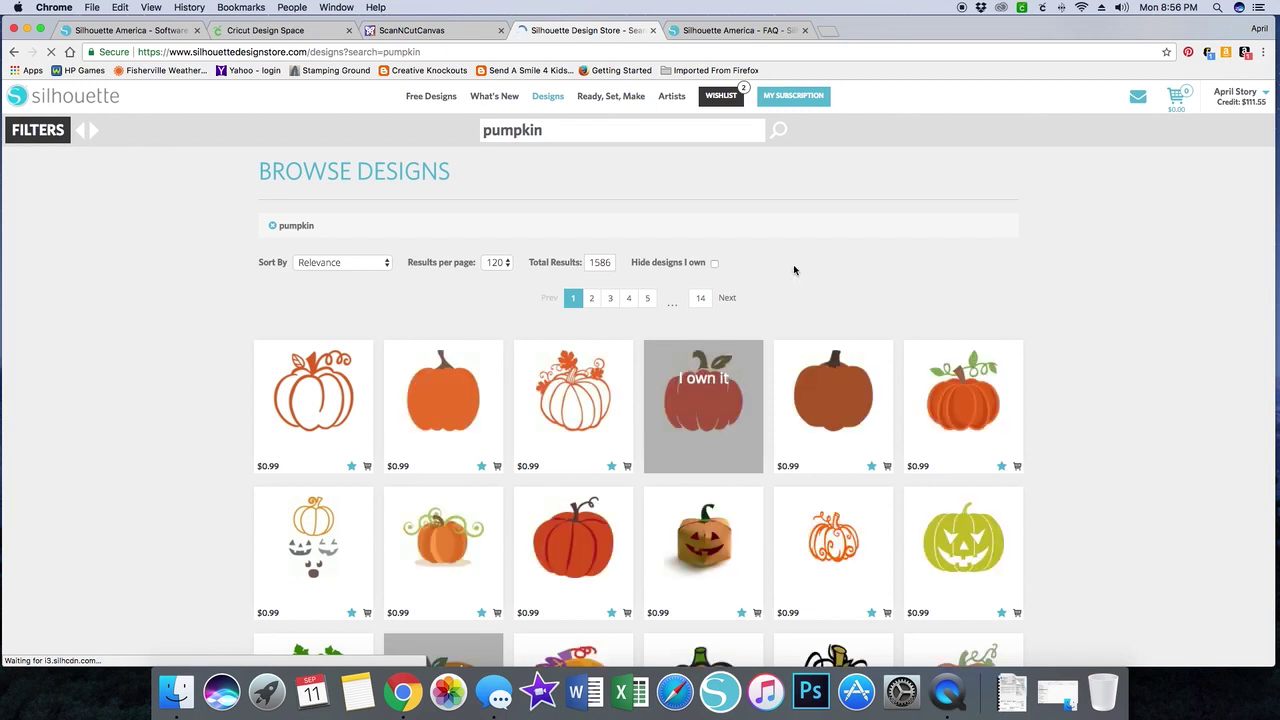
Step: Open the Miss Kate Cuttables pumpkin with leafy vines and add it to the cart with the SVG bundle included
{"action": "scroll", "coordinate": [793, 270], "scroll_direction": "down", "scroll_amount": 2}
{"action": "mouse_move", "coordinate": [974, 306]}
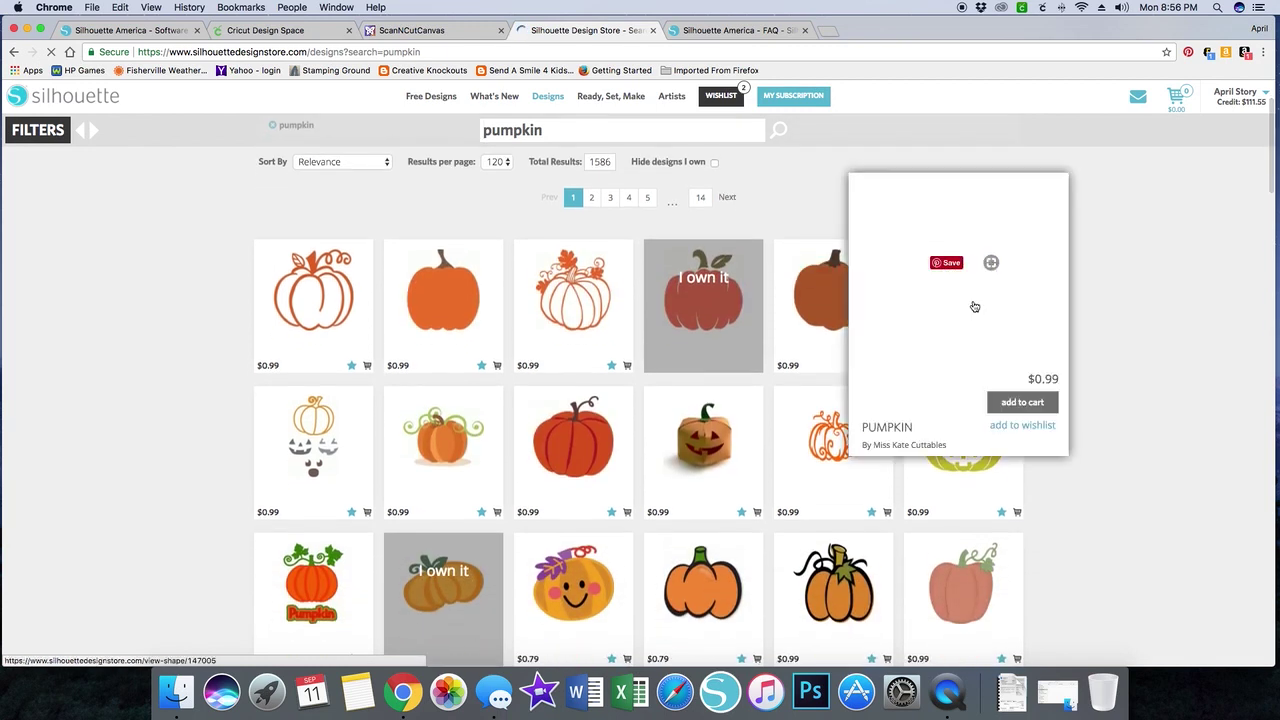
{"action": "left_click", "coordinate": [974, 306]}
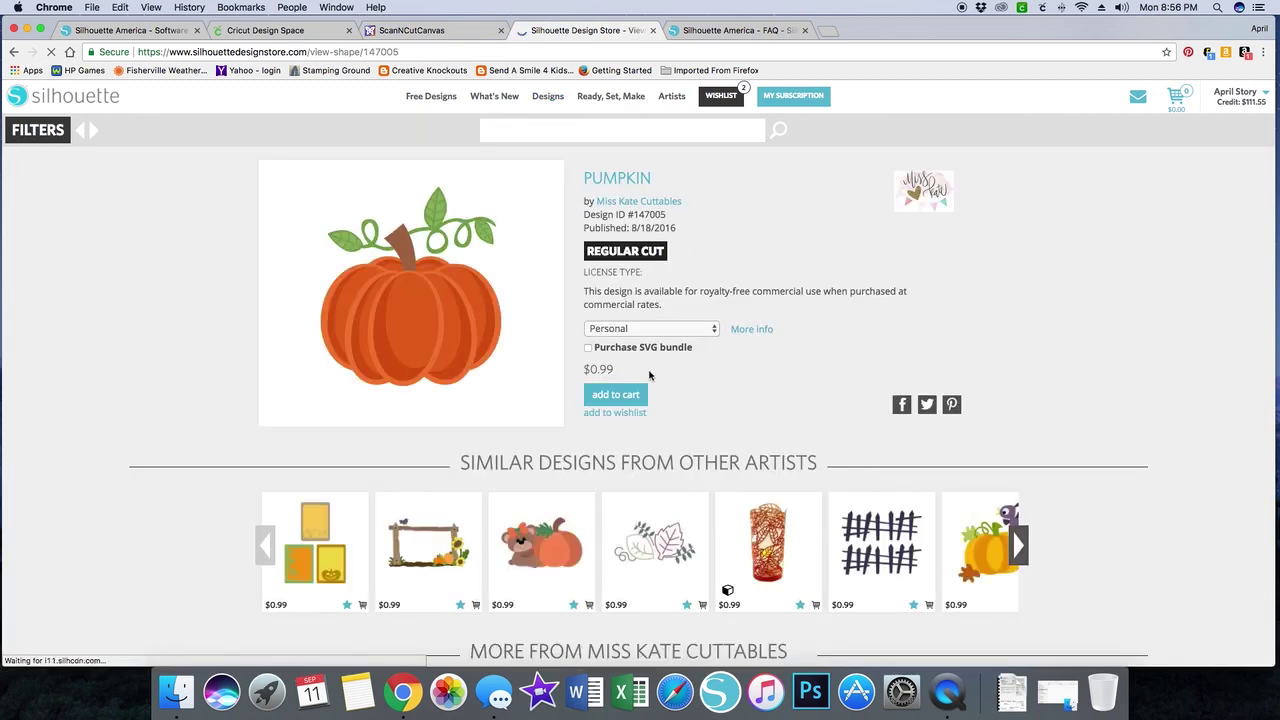
{"action": "left_click", "coordinate": [588, 347]}
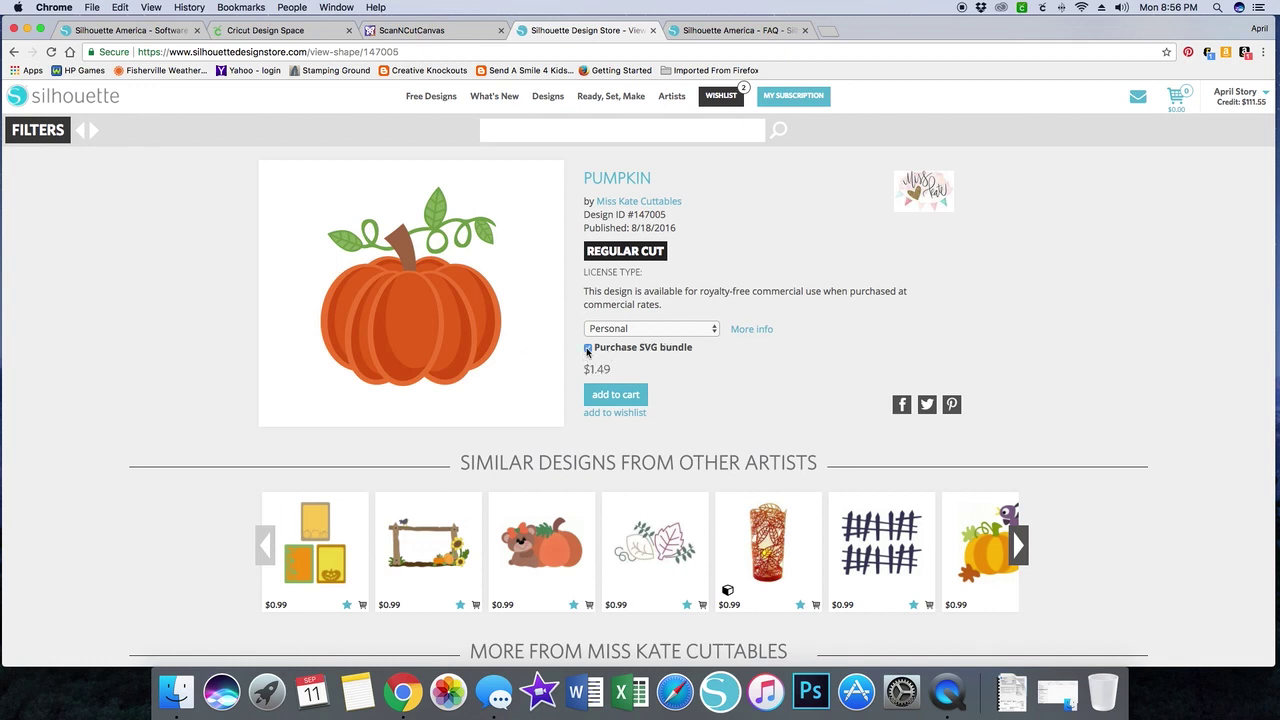
{"action": "left_click", "coordinate": [620, 398]}
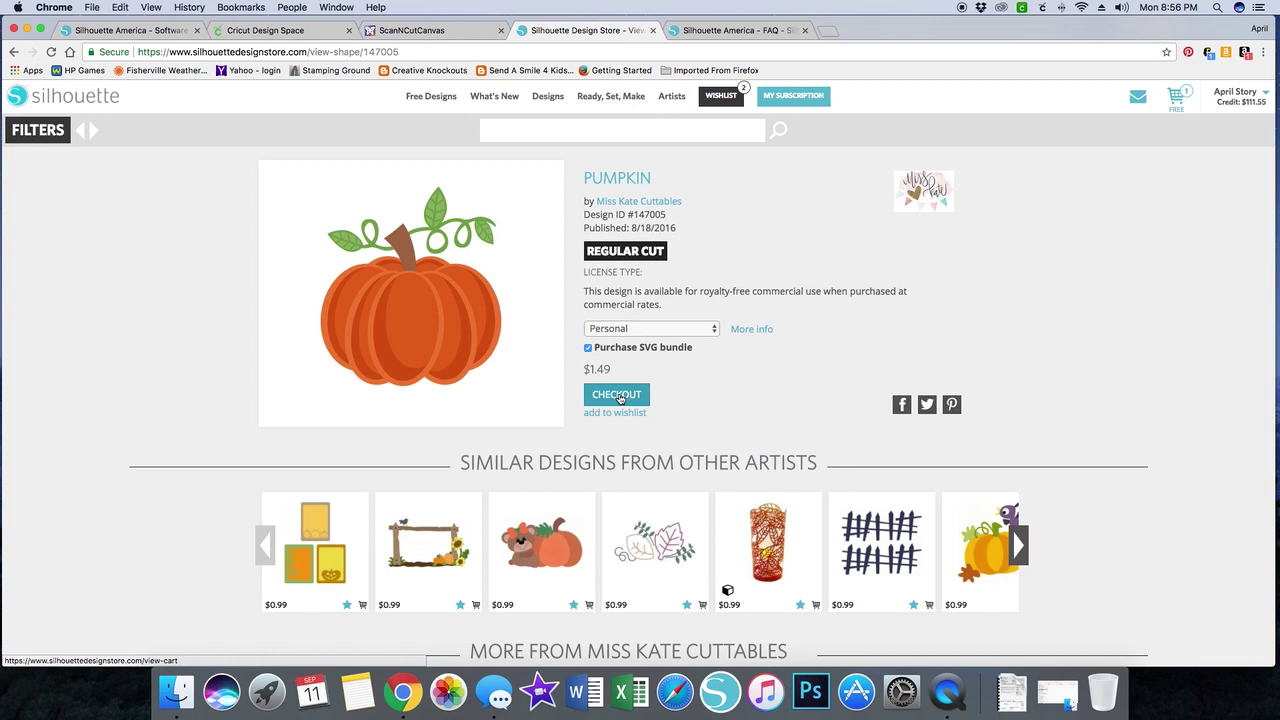
Step: Review the shopping cart containing the pumpkin design and proceed to checkout
{"action": "left_click", "coordinate": [1178, 92]}
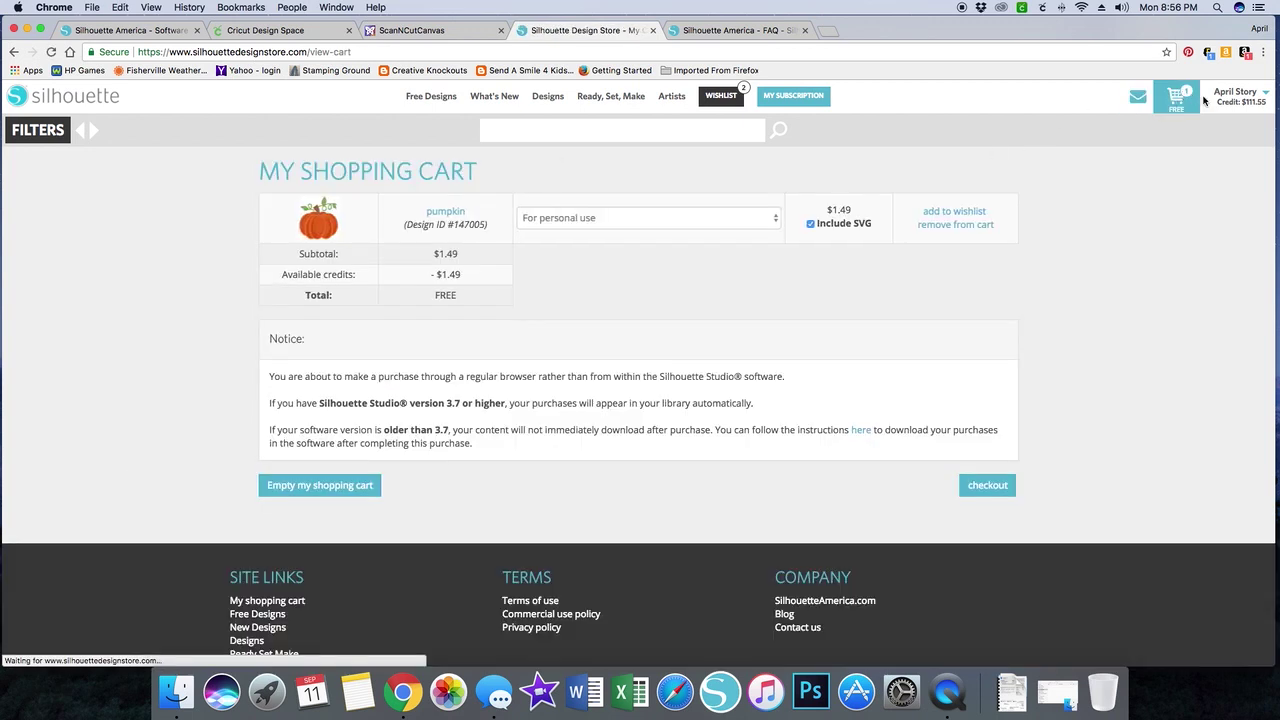
{"action": "mouse_move", "coordinate": [1205, 112]}
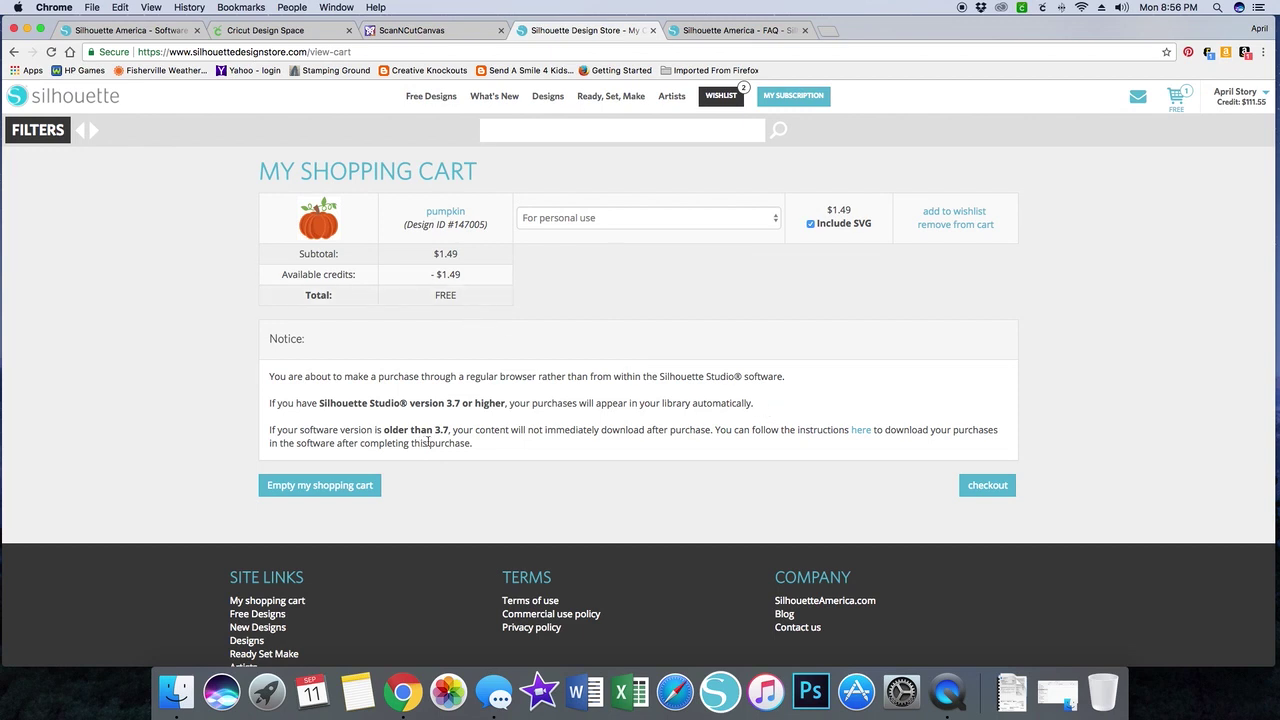
{"action": "left_click", "coordinate": [987, 485]}
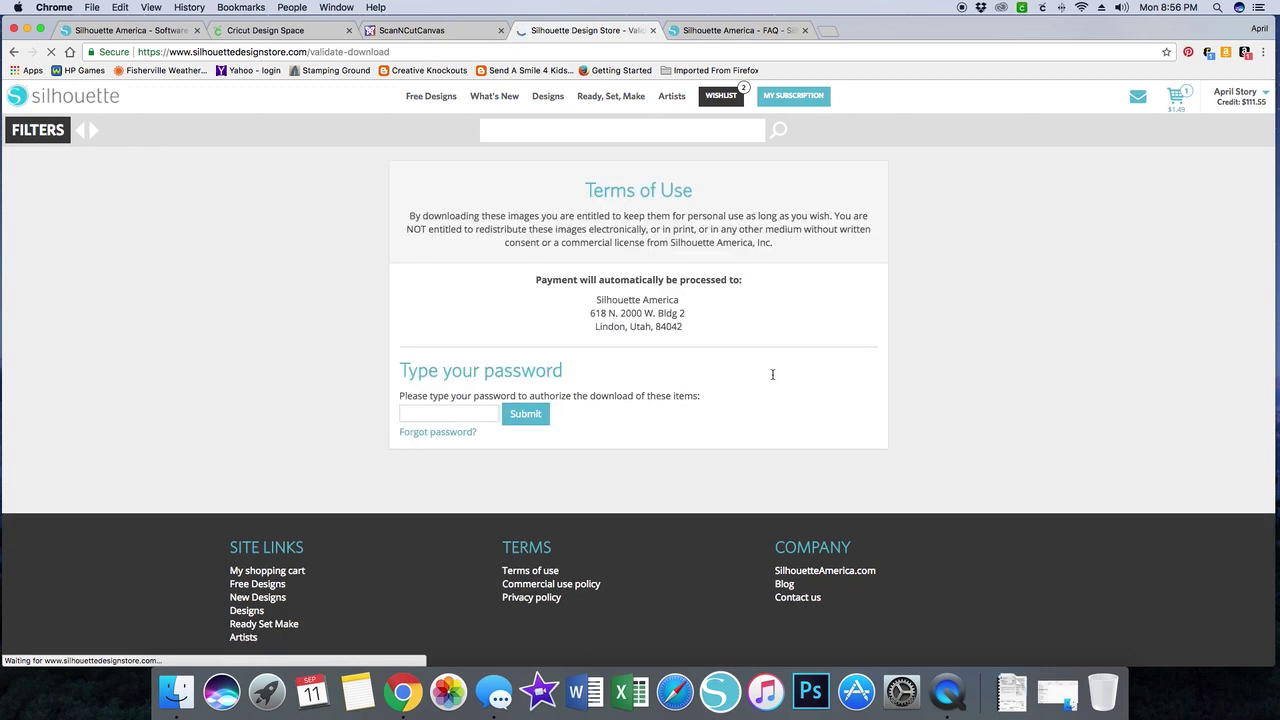
Step: Authorize the order by entering the account password, and decline sharing the purchase on Facebook
{"action": "type", "text": "••••"}
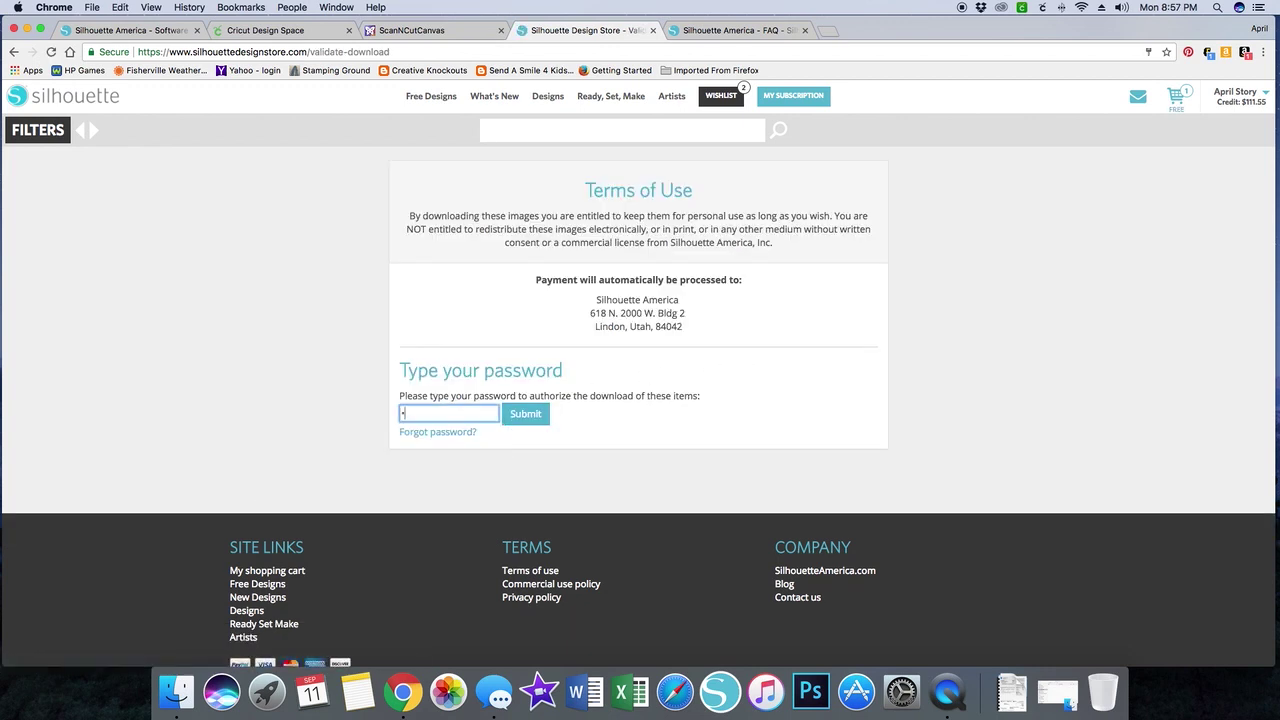
{"action": "type", "text": "••••"}
{"action": "key", "text": "Return"}
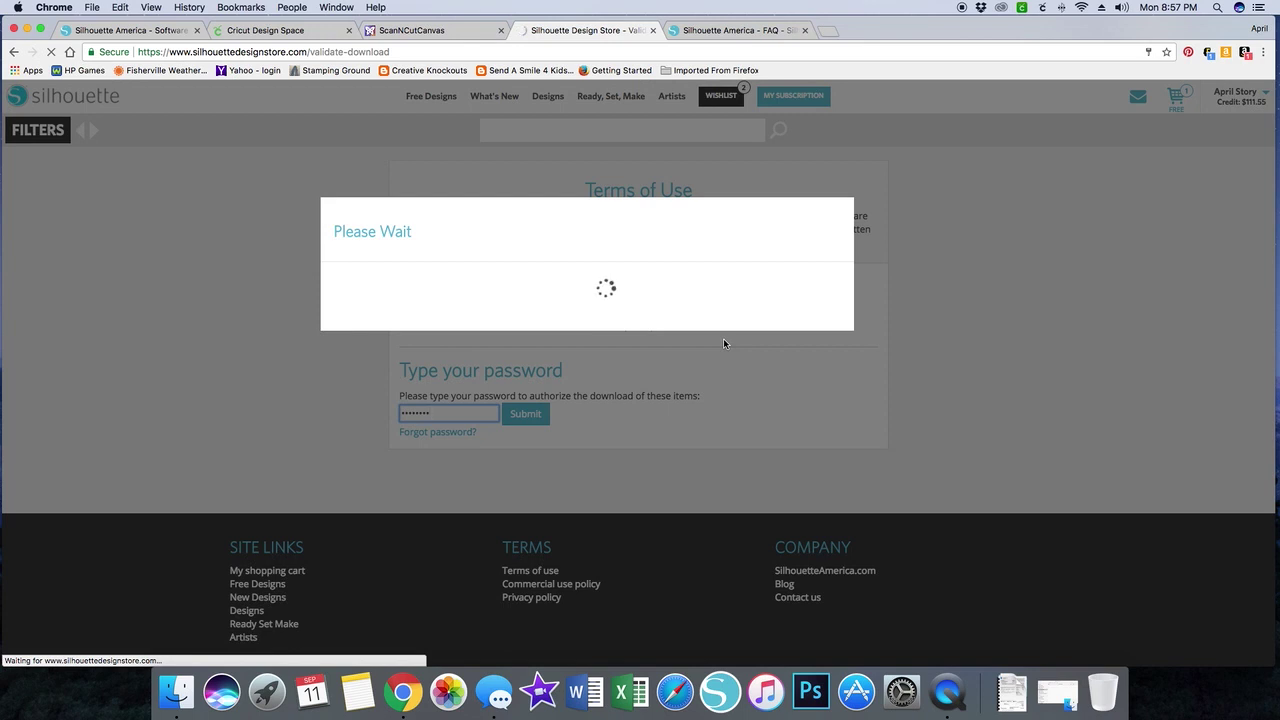
{"action": "type", "text": "•••••••••••••••"}
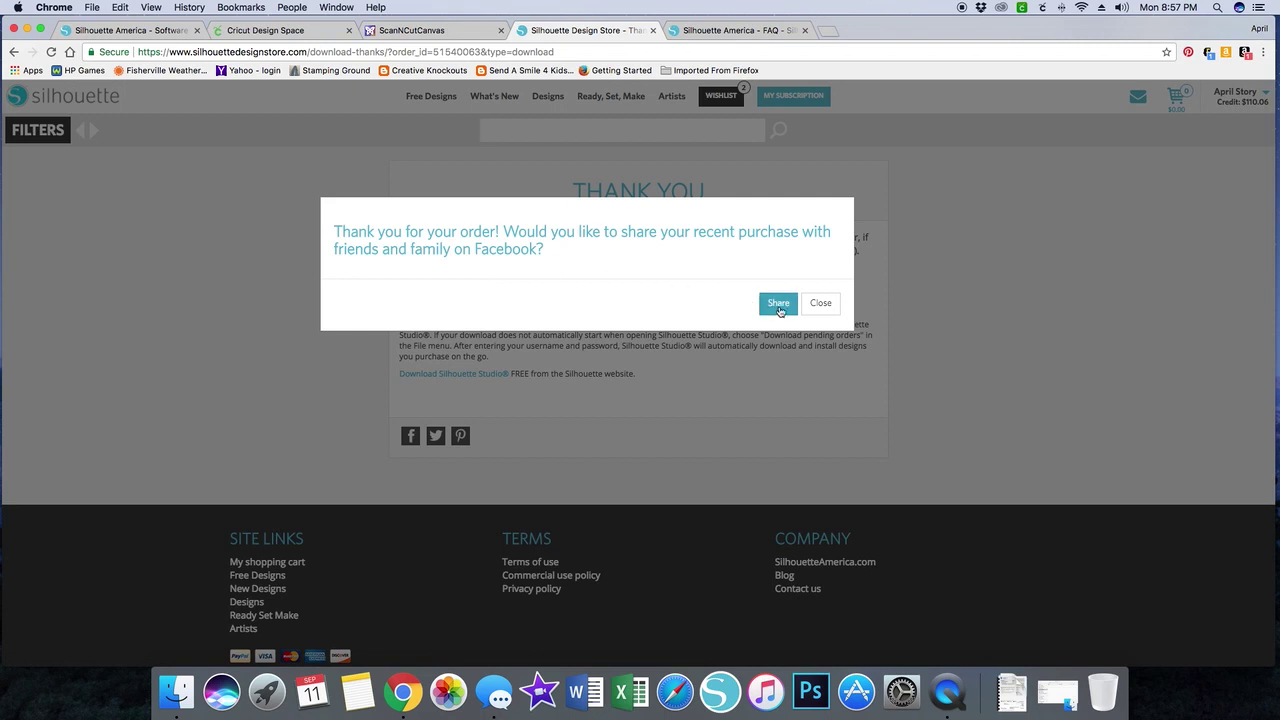
{"action": "left_click", "coordinate": [820, 305]}
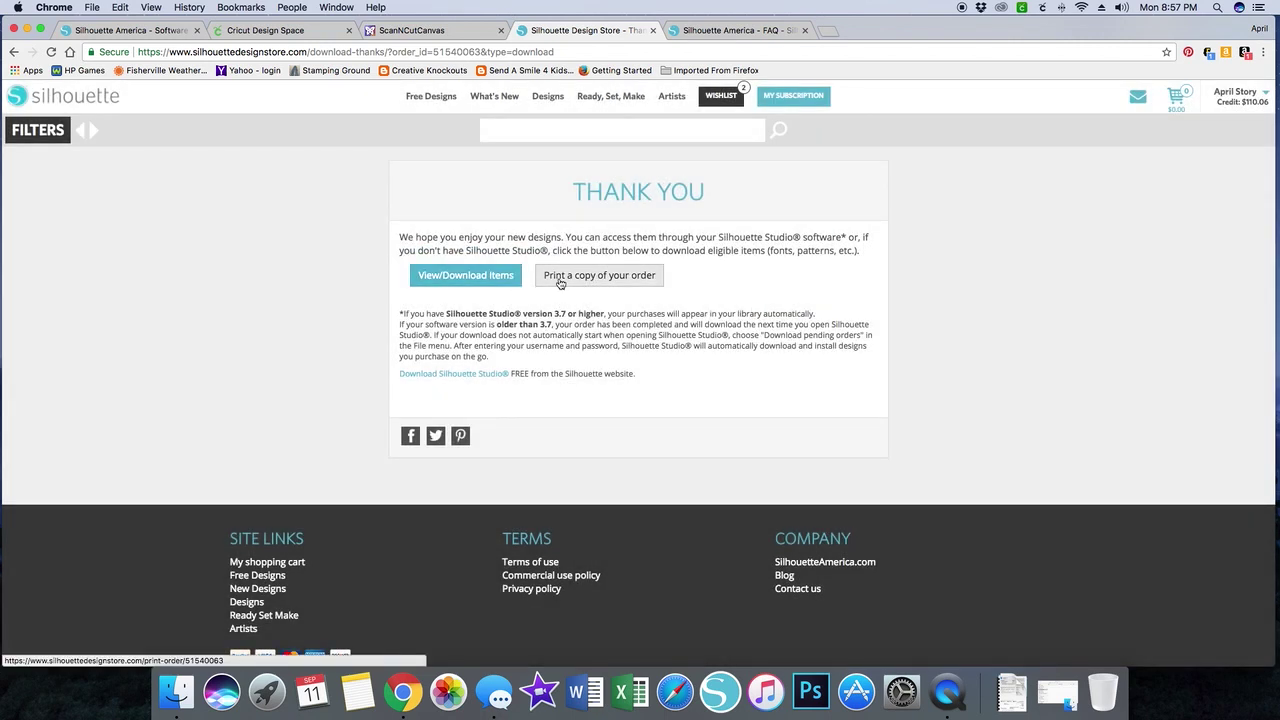
Step: Open the purchased order's items, select all of them including the pumpkin SVG, and download them
{"action": "left_click", "coordinate": [466, 276]}
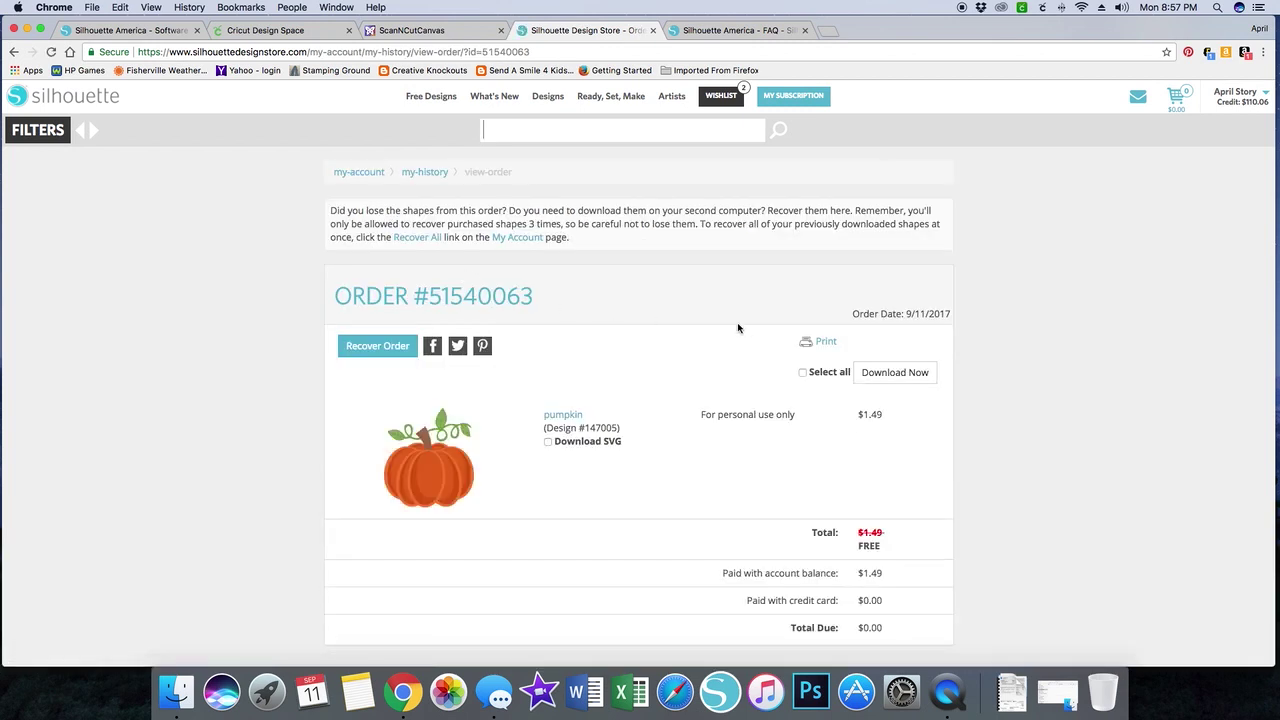
{"action": "scroll", "coordinate": [740, 329], "scroll_direction": "down", "scroll_amount": 3}
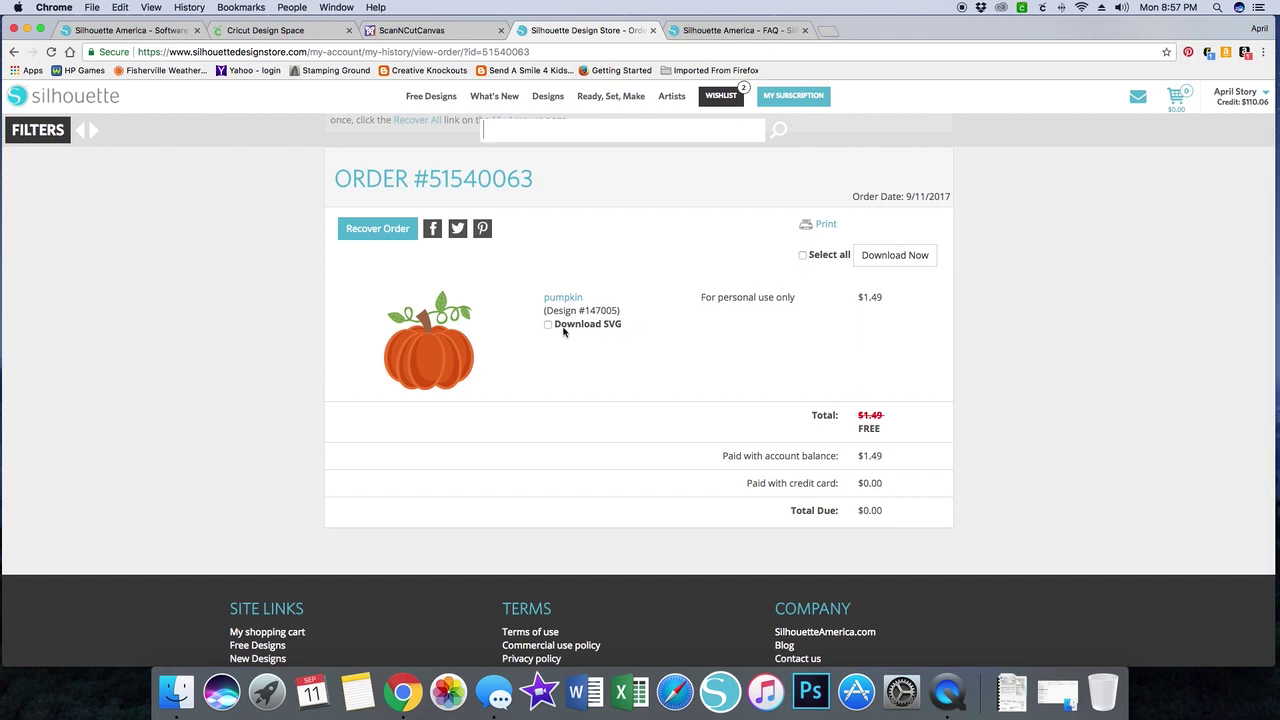
{"action": "left_click", "coordinate": [803, 256]}
{"action": "left_click", "coordinate": [895, 255]}
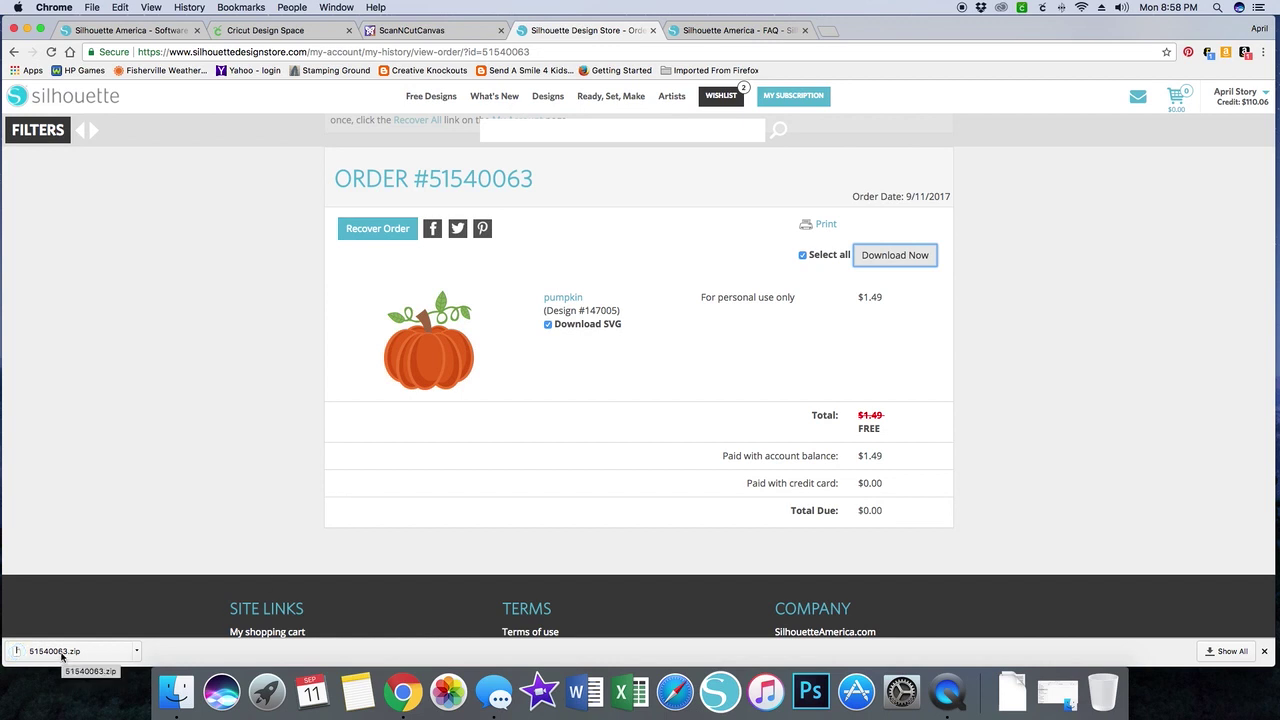
Step: In Finder, browse to Dropbox's SVG files > Silhouette SVGs folder, and extract the downloaded order archive
{"action": "left_click", "coordinate": [176, 692]}
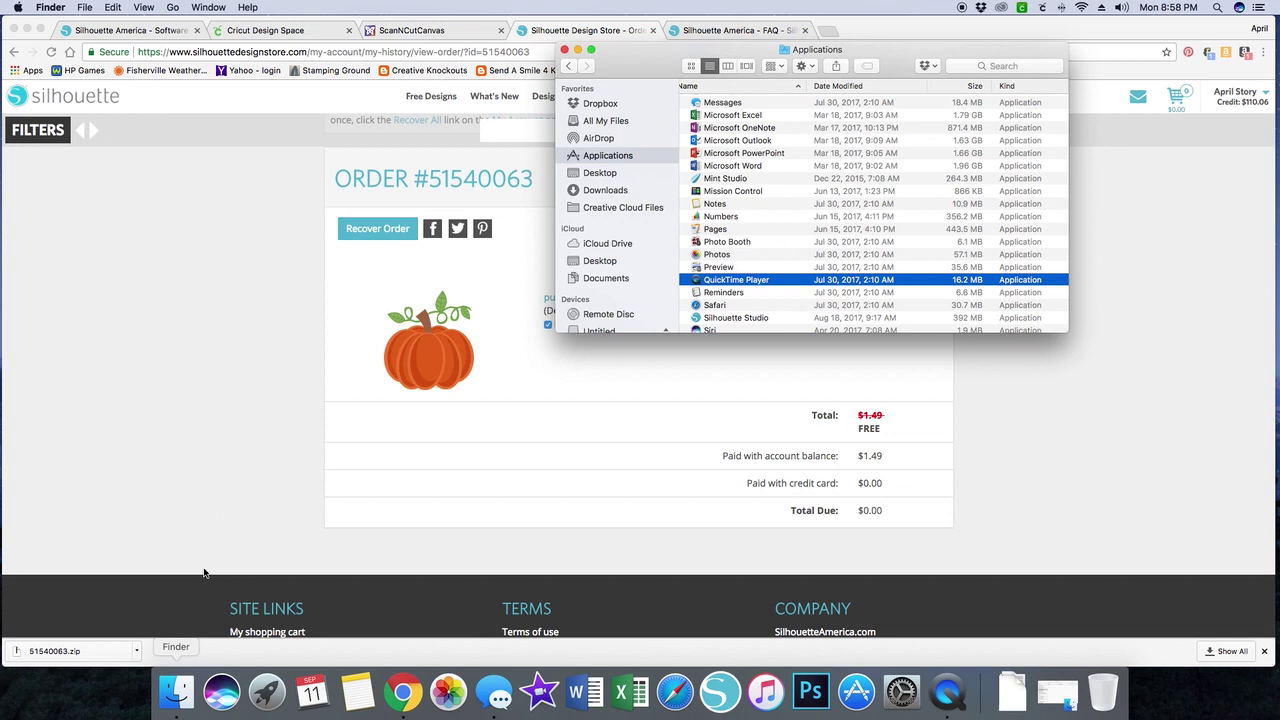
{"action": "left_click", "coordinate": [604, 106]}
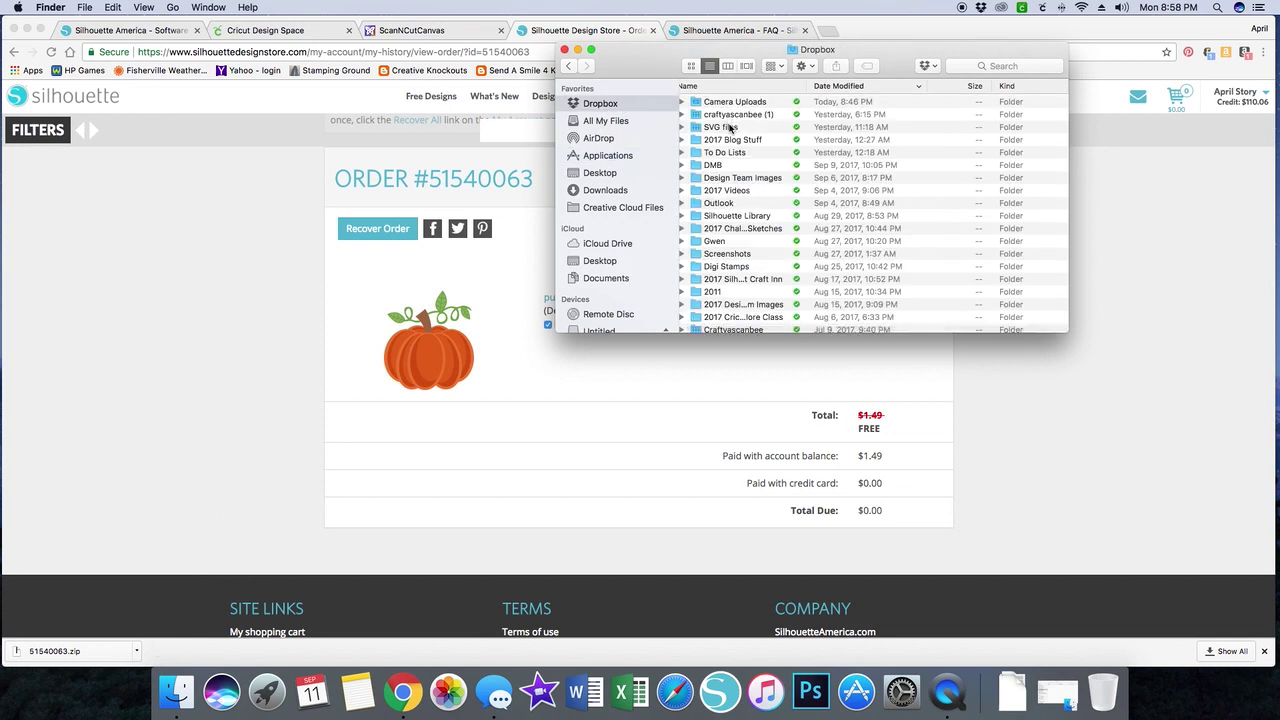
{"action": "double_click", "coordinate": [731, 129]}
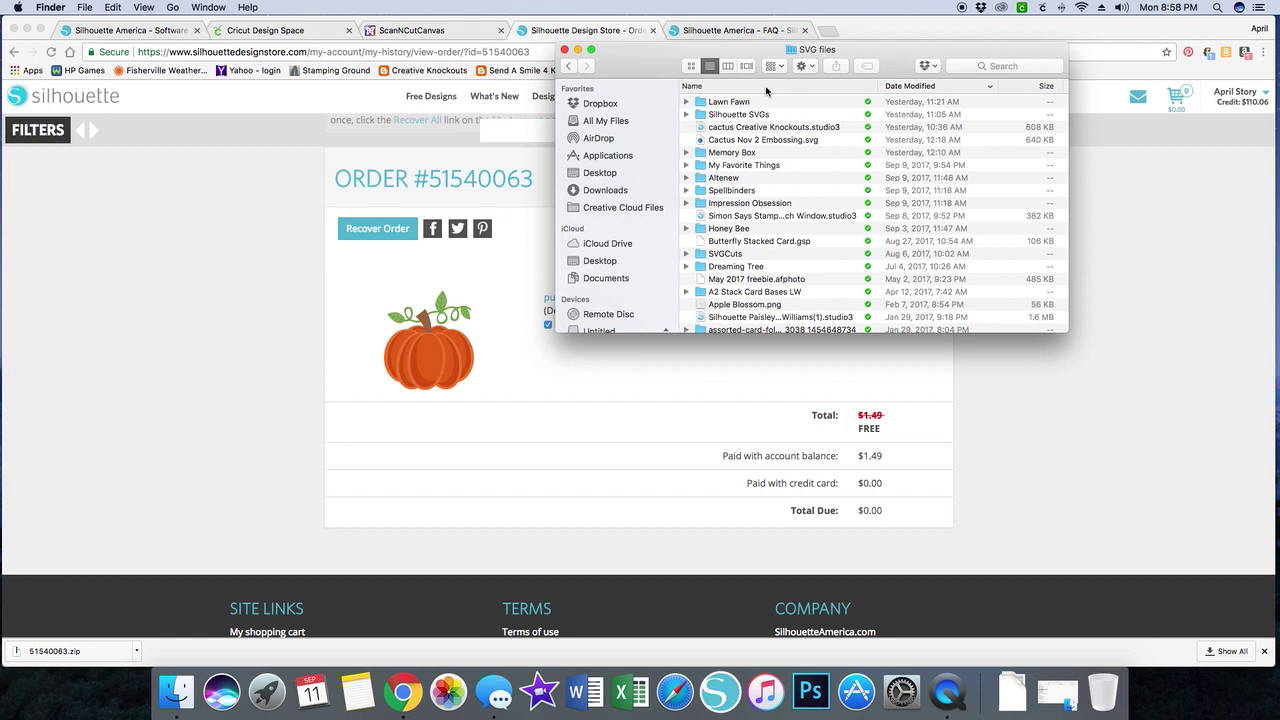
{"action": "left_click", "coordinate": [740, 115]}
{"action": "double_click", "coordinate": [740, 115]}
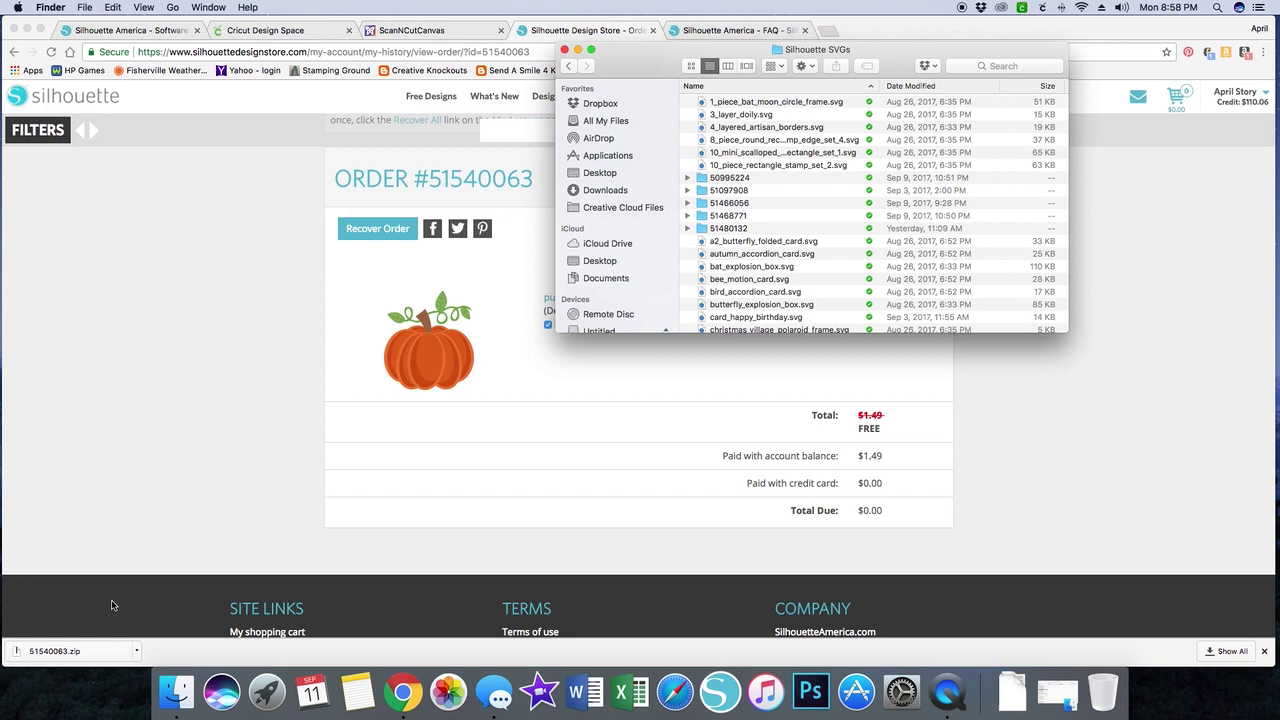
{"action": "left_click", "coordinate": [76, 652]}
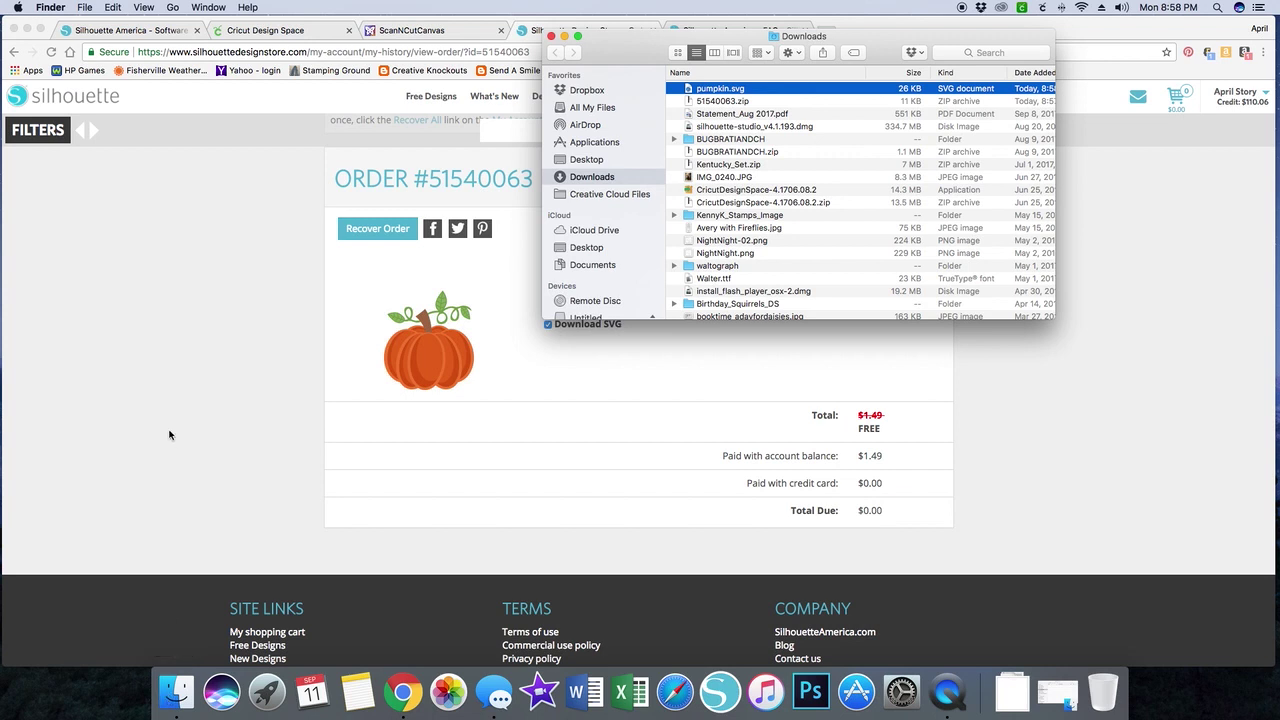
Step: Open a second Finder window showing the Silhouette SVGs folder within Dropbox's SVG files
{"action": "left_click", "coordinate": [88, 8]}
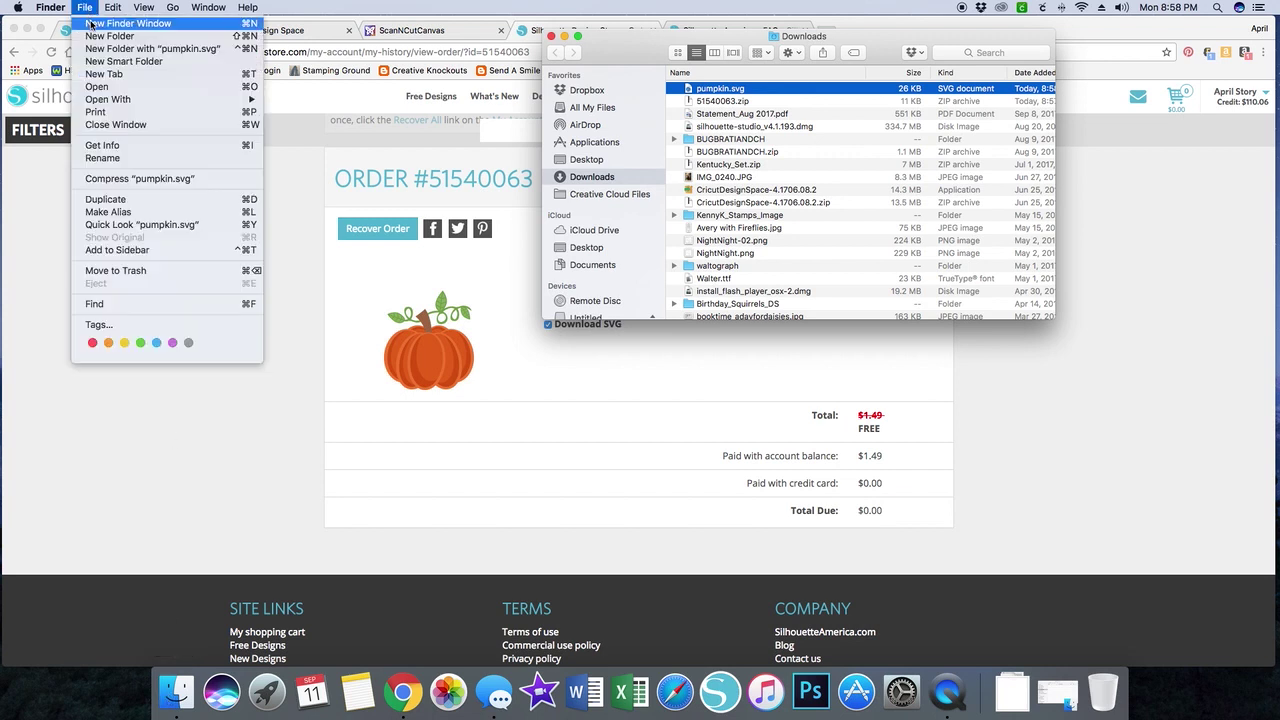
{"action": "left_click", "coordinate": [416, 122]}
{"action": "key", "text": "super+n"}
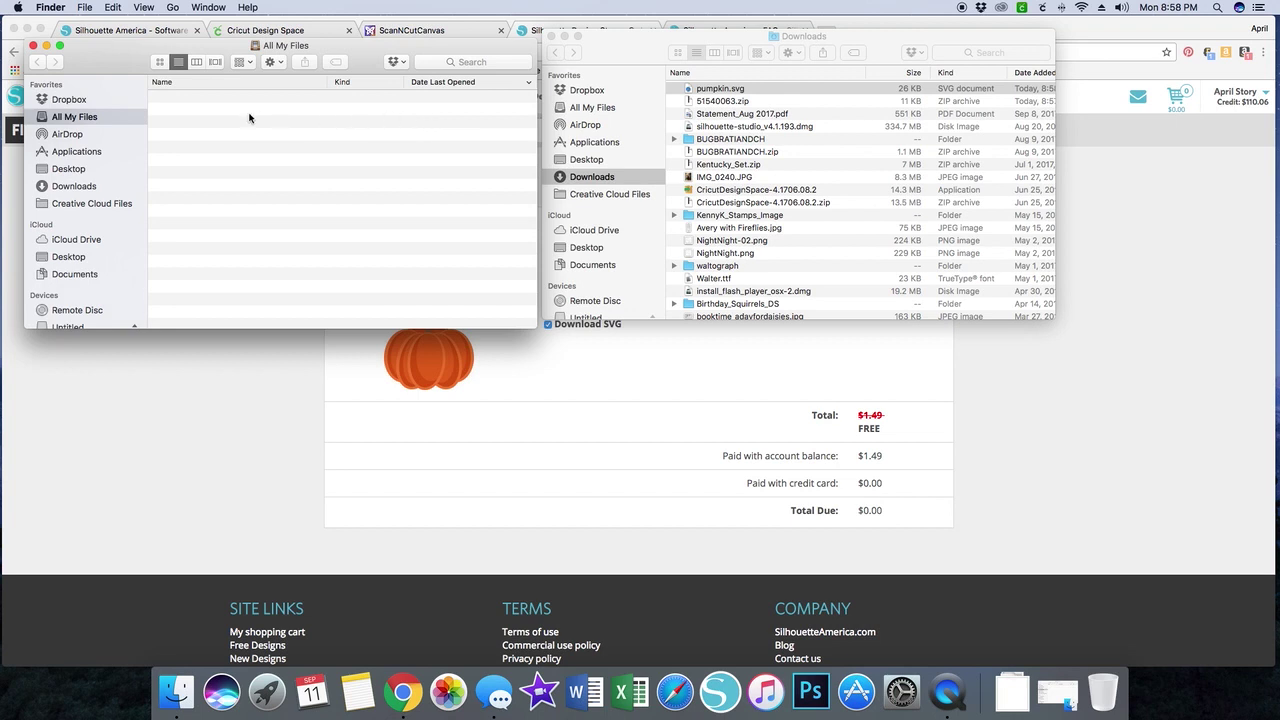
{"action": "left_click", "coordinate": [88, 100]}
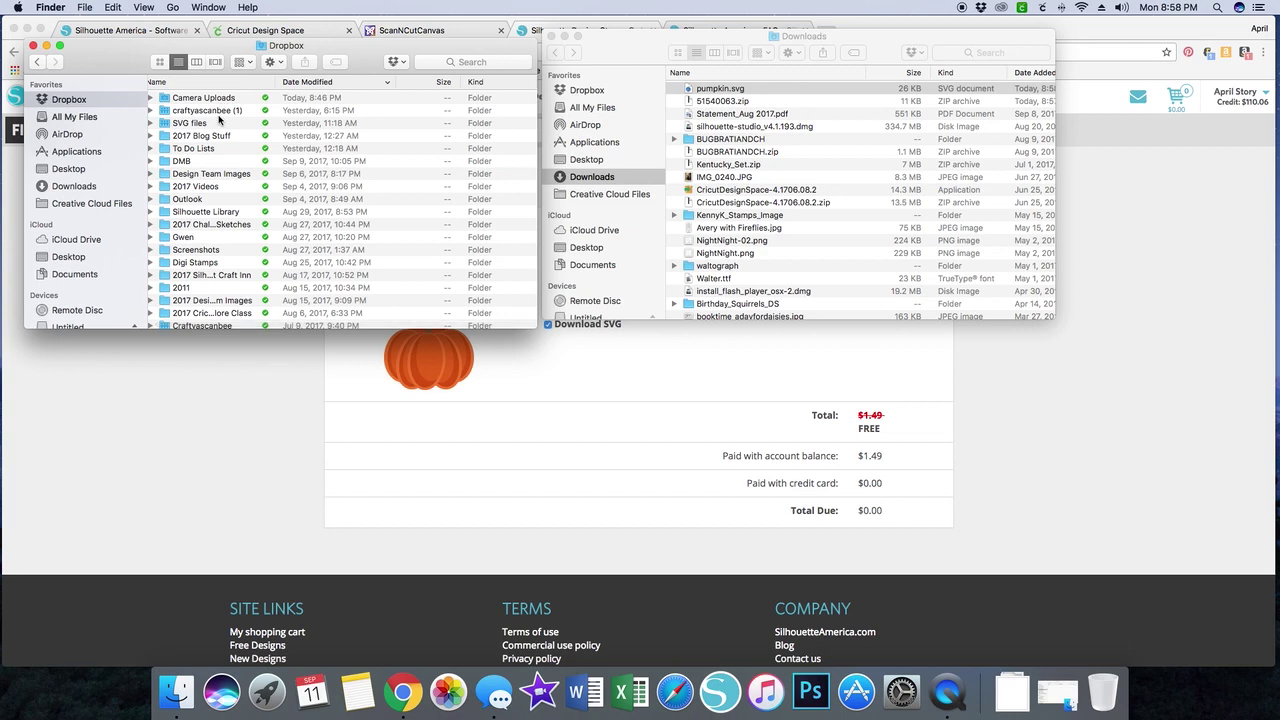
{"action": "double_click", "coordinate": [211, 124]}
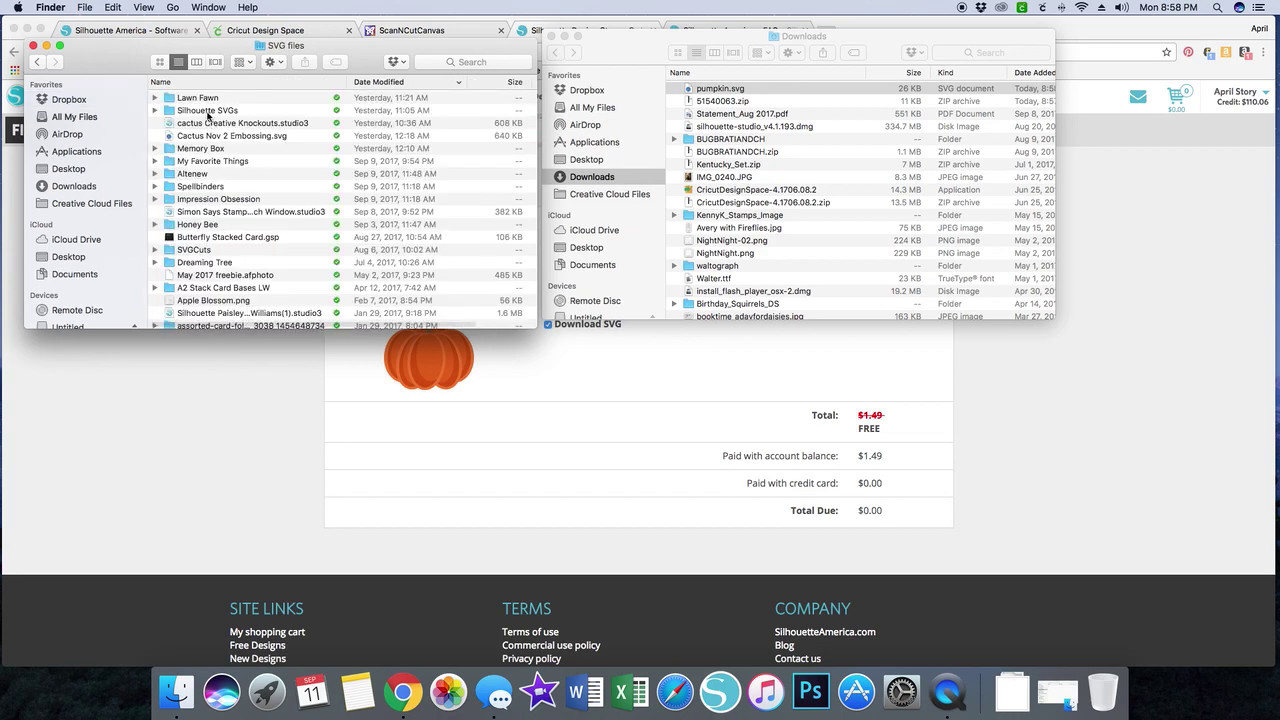
{"action": "left_click", "coordinate": [207, 112]}
{"action": "double_click", "coordinate": [207, 111]}
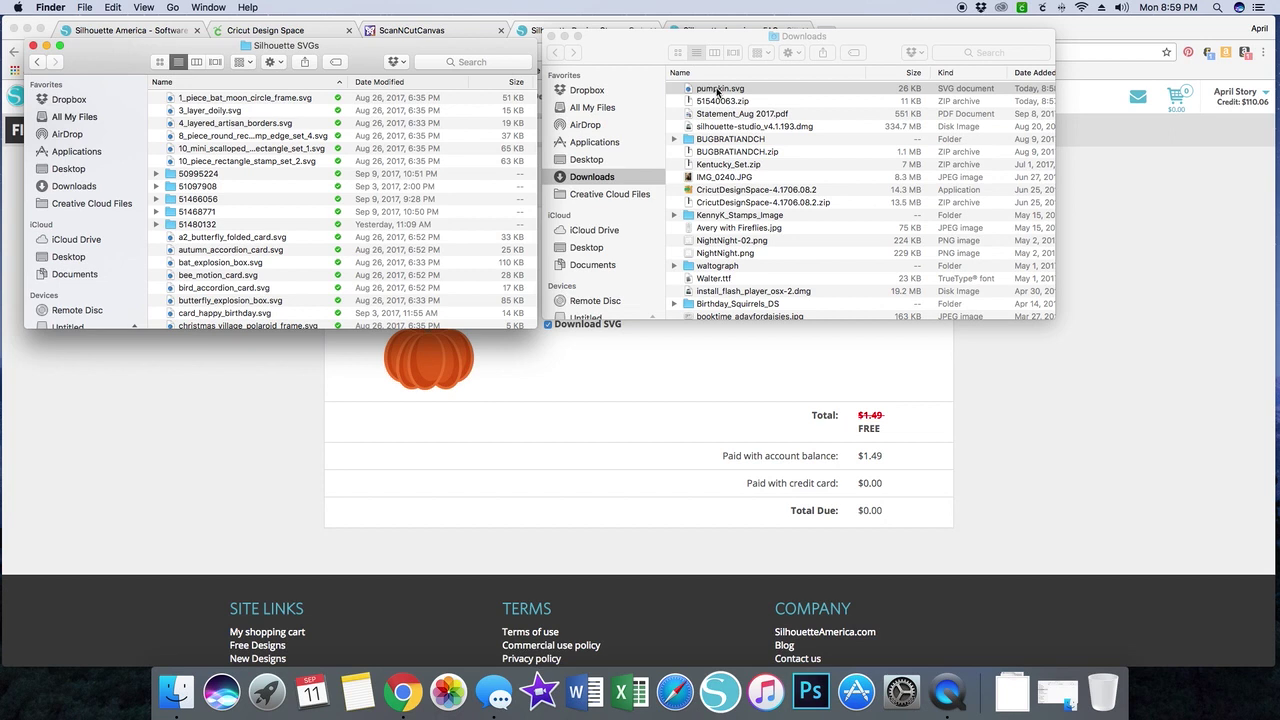
Step: Move pumpkin.svg from Downloads into the Silhouette SVGs folder and look through that folder's files
{"action": "left_click_drag", "start_coordinate": [680, 93], "coordinate": [237, 130]}
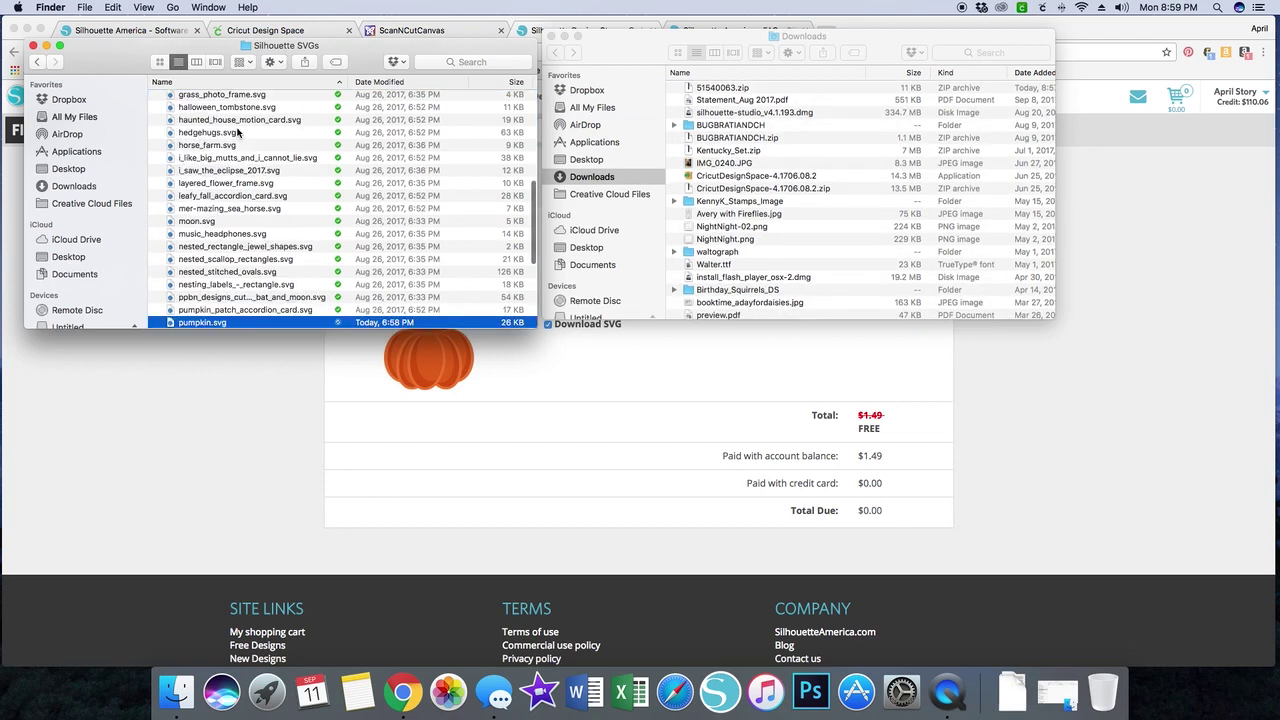
{"action": "scroll", "coordinate": [218, 207], "scroll_direction": "down", "scroll_amount": 5}
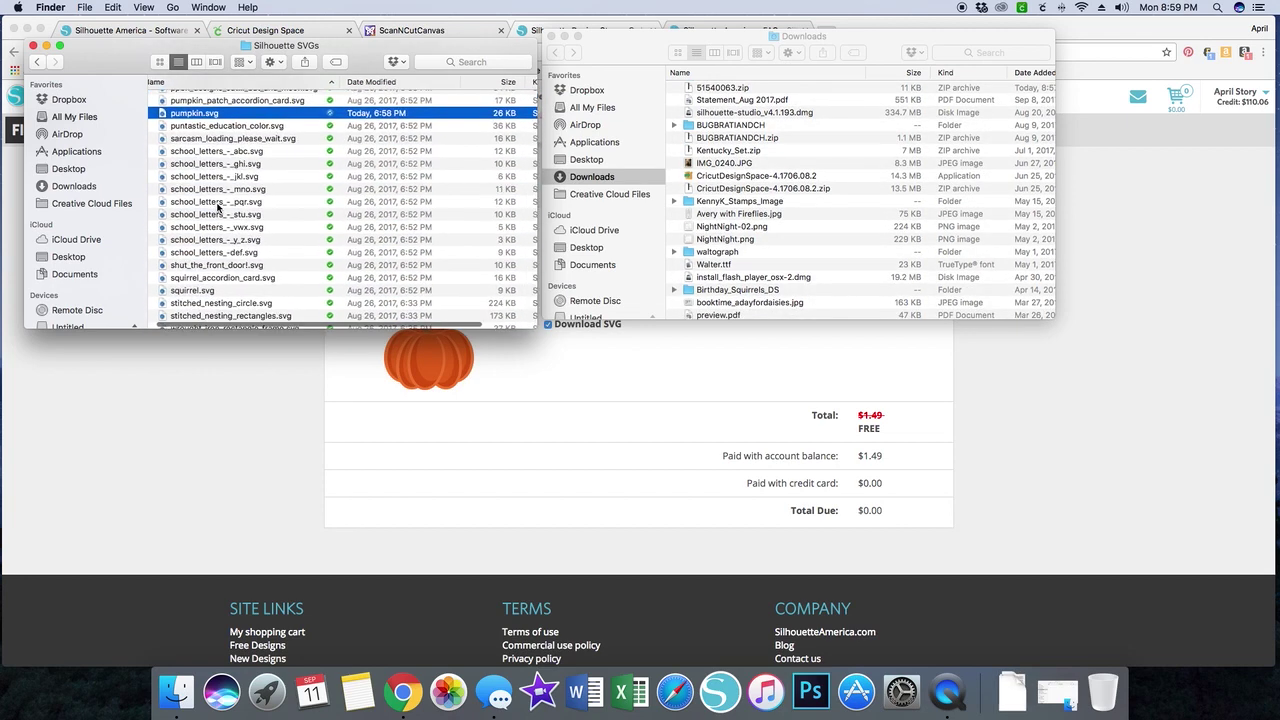
{"action": "scroll", "coordinate": [218, 207], "scroll_direction": "up", "scroll_amount": 15}
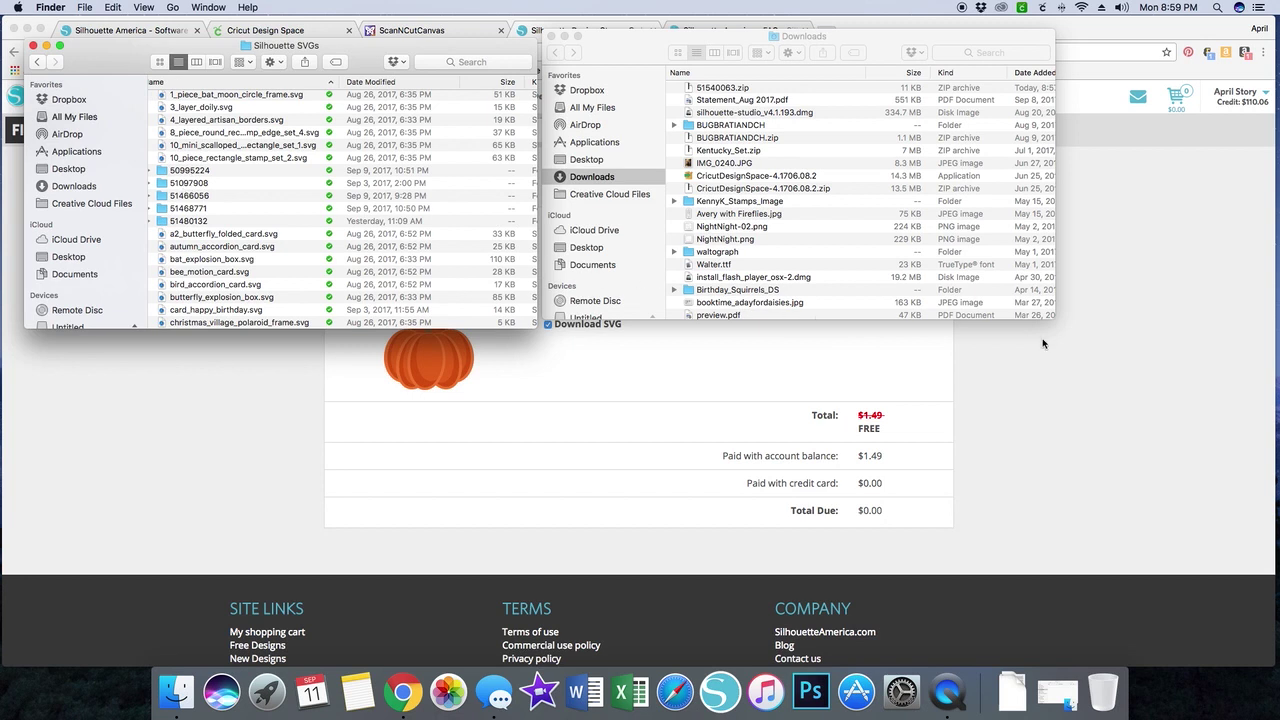
Step: Switch back to Chrome and review the past orders in the Silhouette account's download history
{"action": "left_click", "coordinate": [1079, 354]}
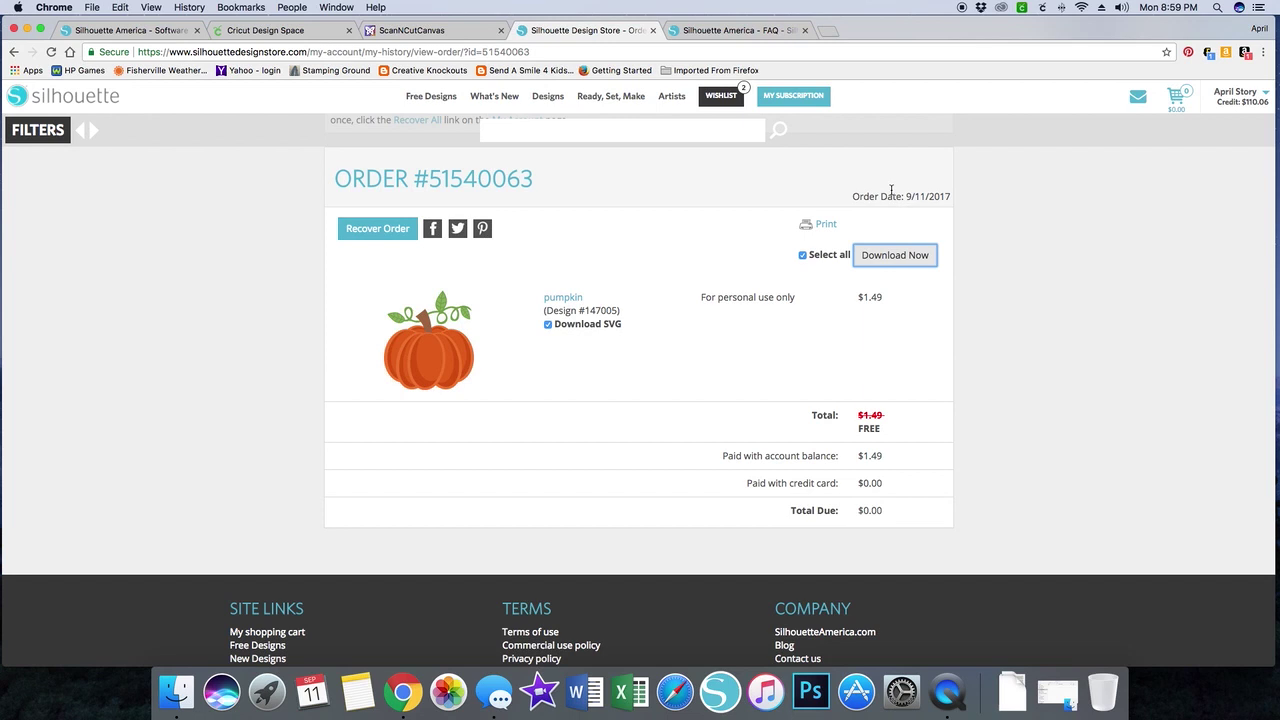
{"action": "left_click", "coordinate": [1236, 92]}
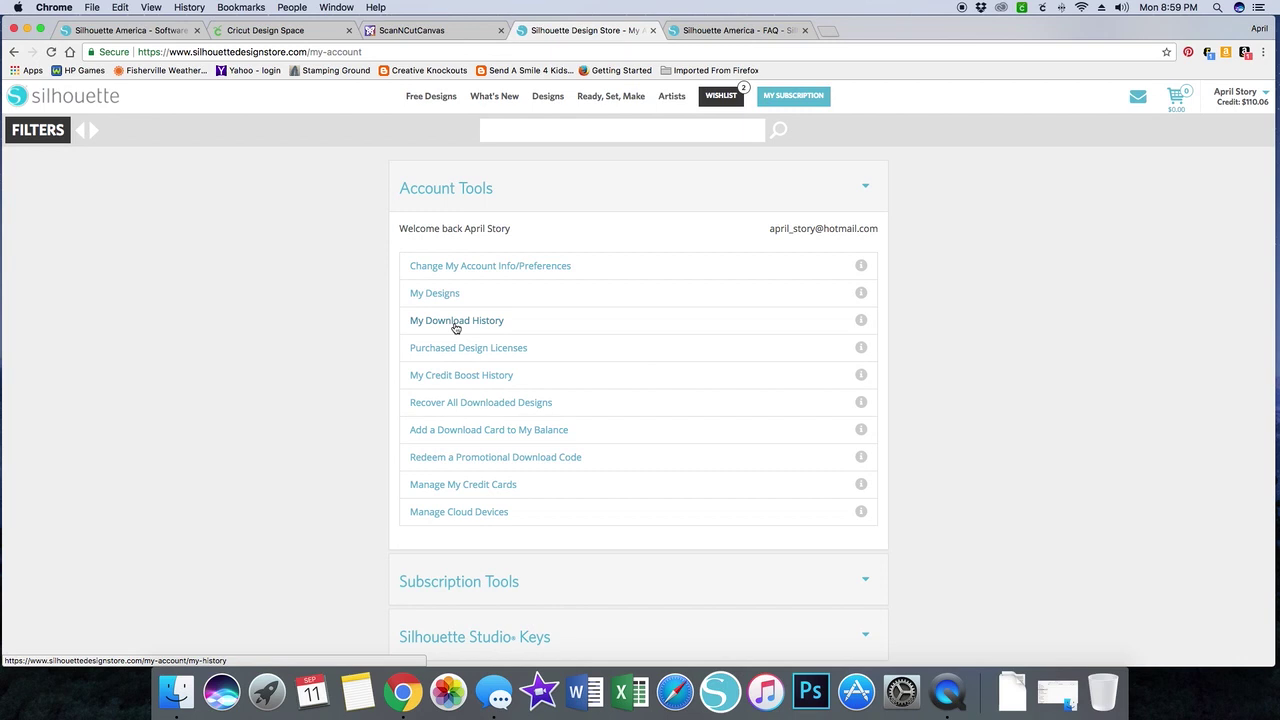
{"action": "left_click", "coordinate": [455, 324]}
{"action": "scroll", "coordinate": [373, 376], "scroll_direction": "down", "scroll_amount": 3}
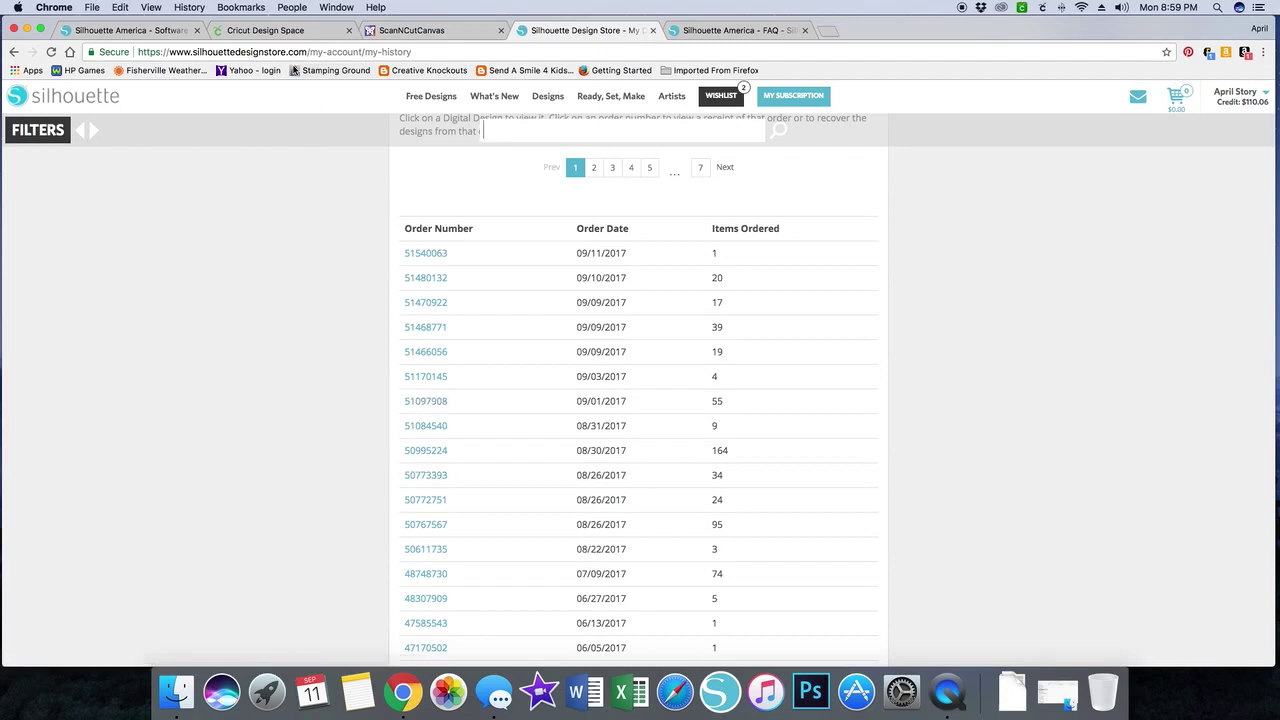
Step: Switch to Cricut Design Space, start a new project and browse for an image file to upload
{"action": "left_click", "coordinate": [272, 31]}
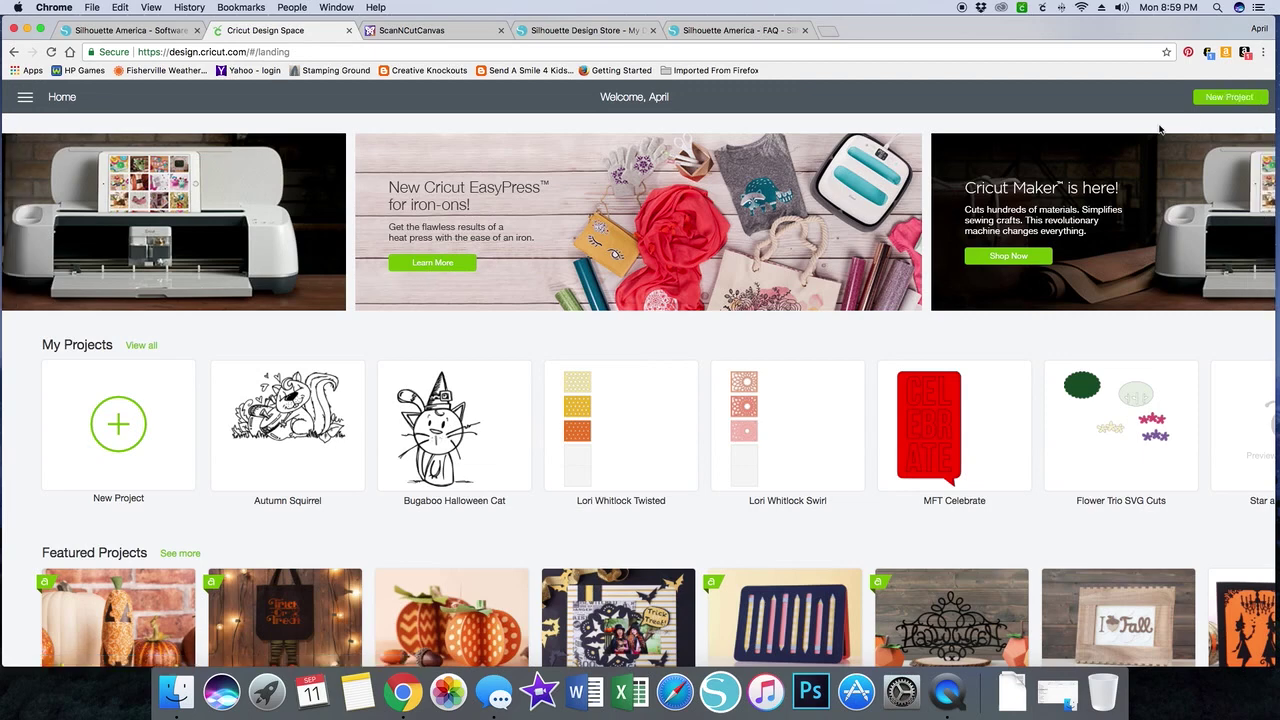
{"action": "left_click", "coordinate": [1218, 102]}
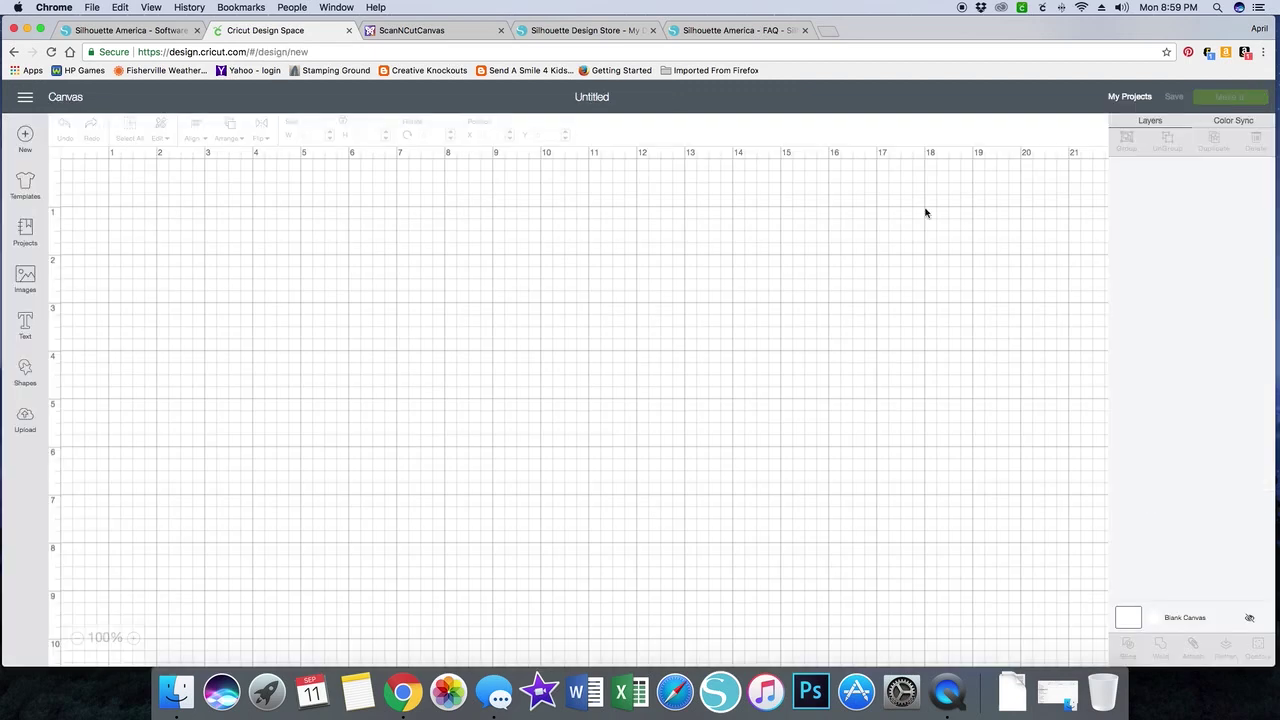
{"action": "left_click", "coordinate": [28, 420]}
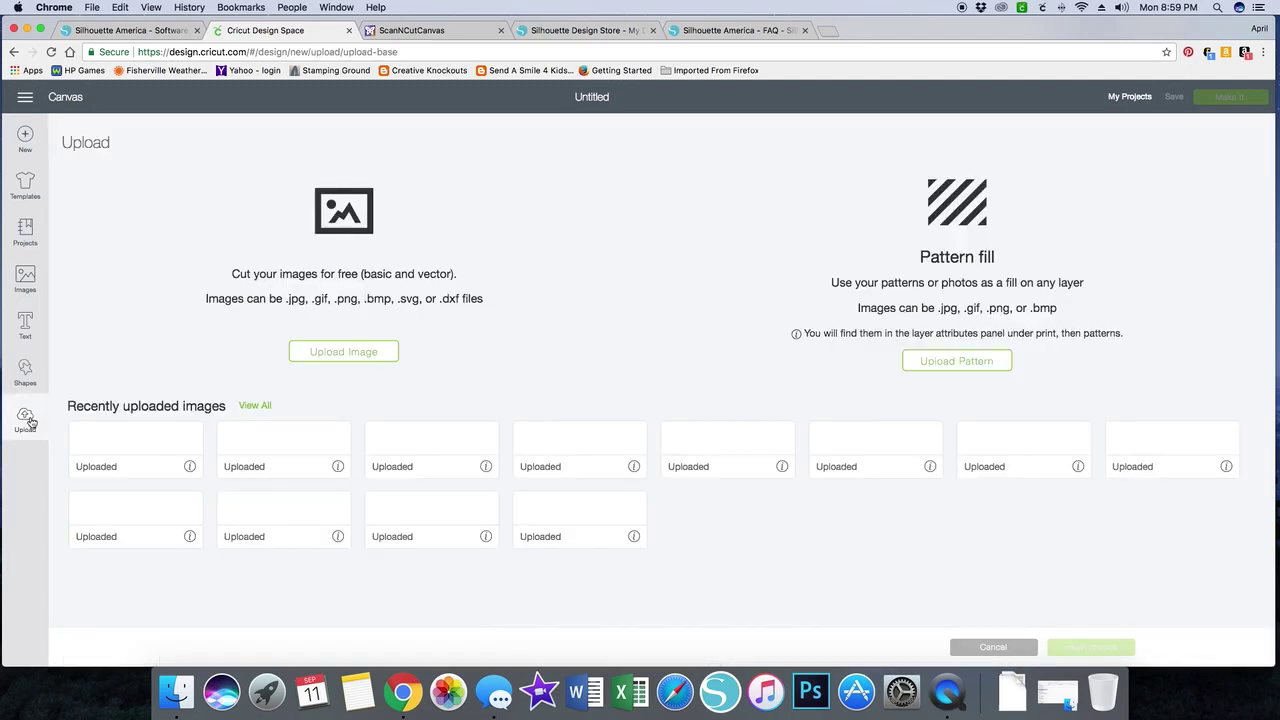
{"action": "left_click", "coordinate": [340, 352]}
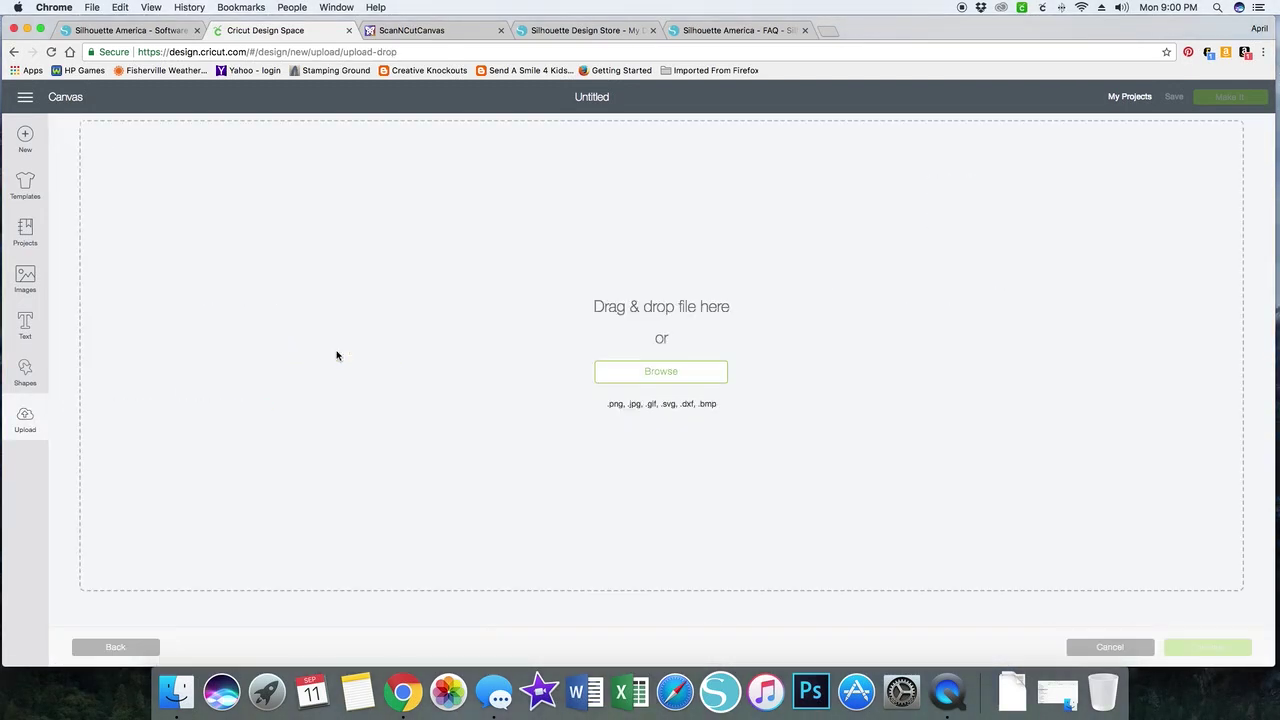
{"action": "left_click", "coordinate": [672, 368]}
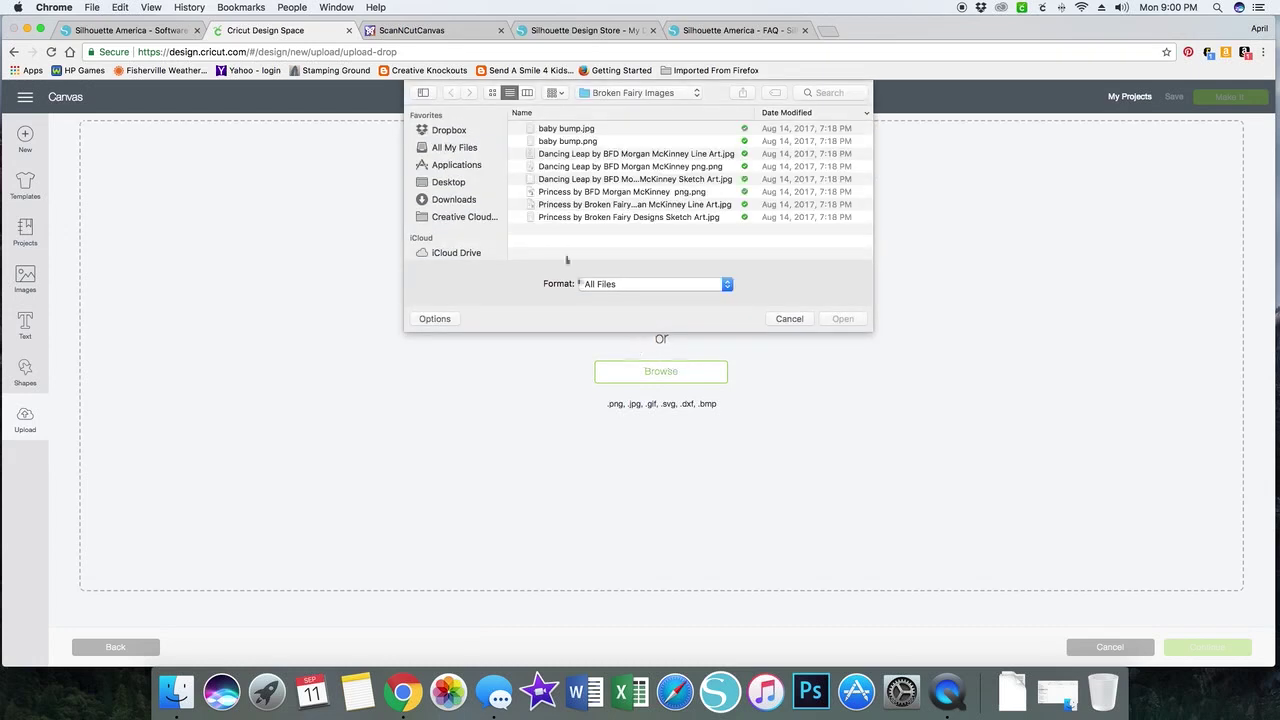
Step: Choose pumpkin.svg from Dropbox's SVG files > Silhouette SVGs folder and import it despite its unsupported text elements
{"action": "left_click", "coordinate": [449, 131]}
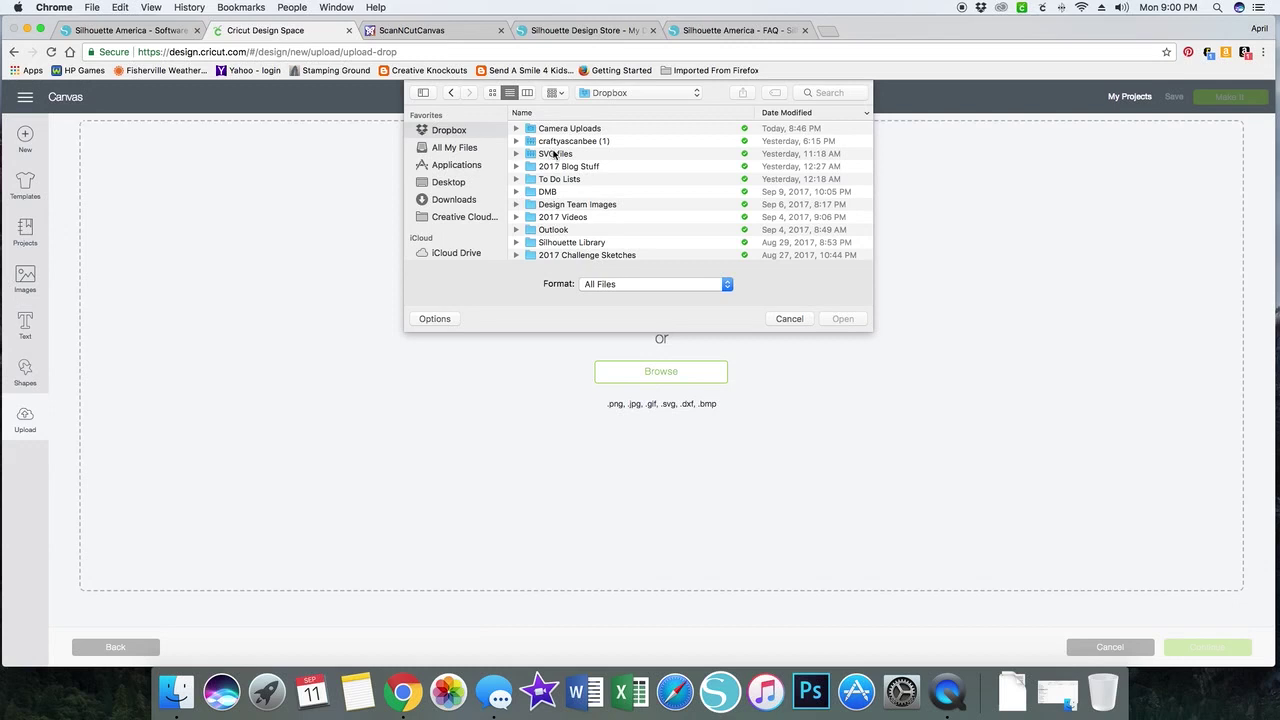
{"action": "double_click", "coordinate": [554, 154]}
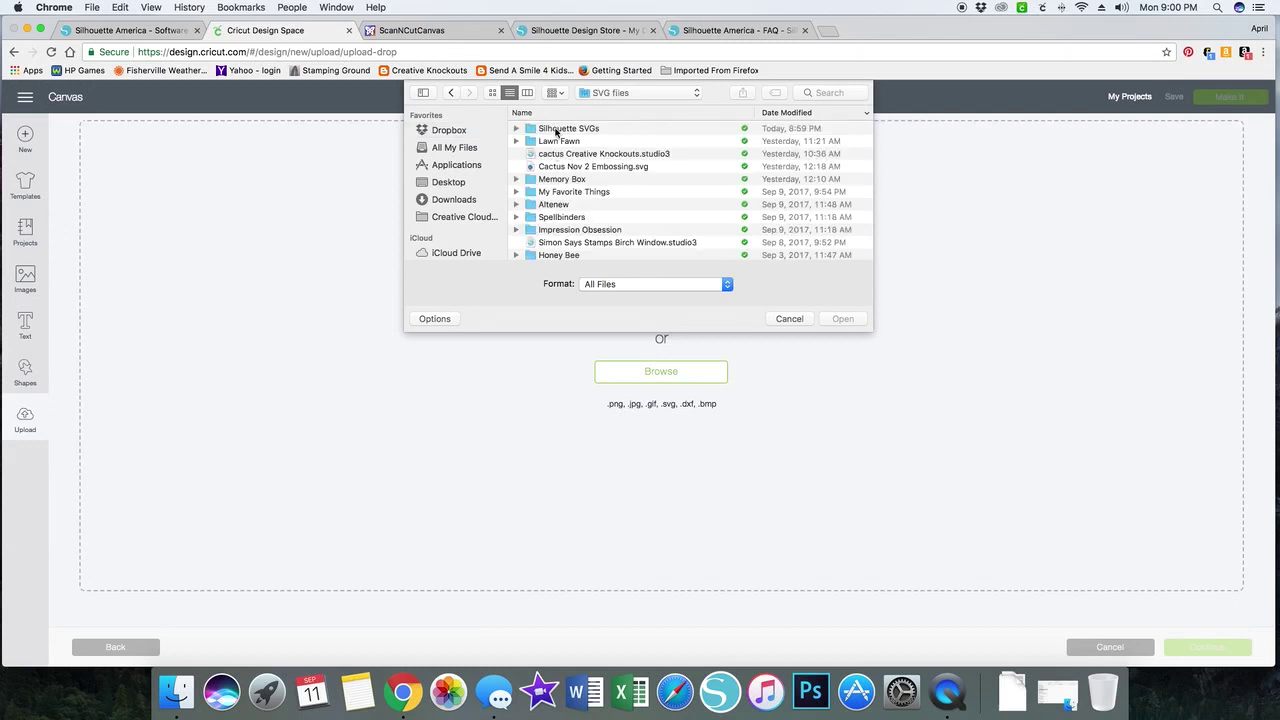
{"action": "double_click", "coordinate": [556, 129]}
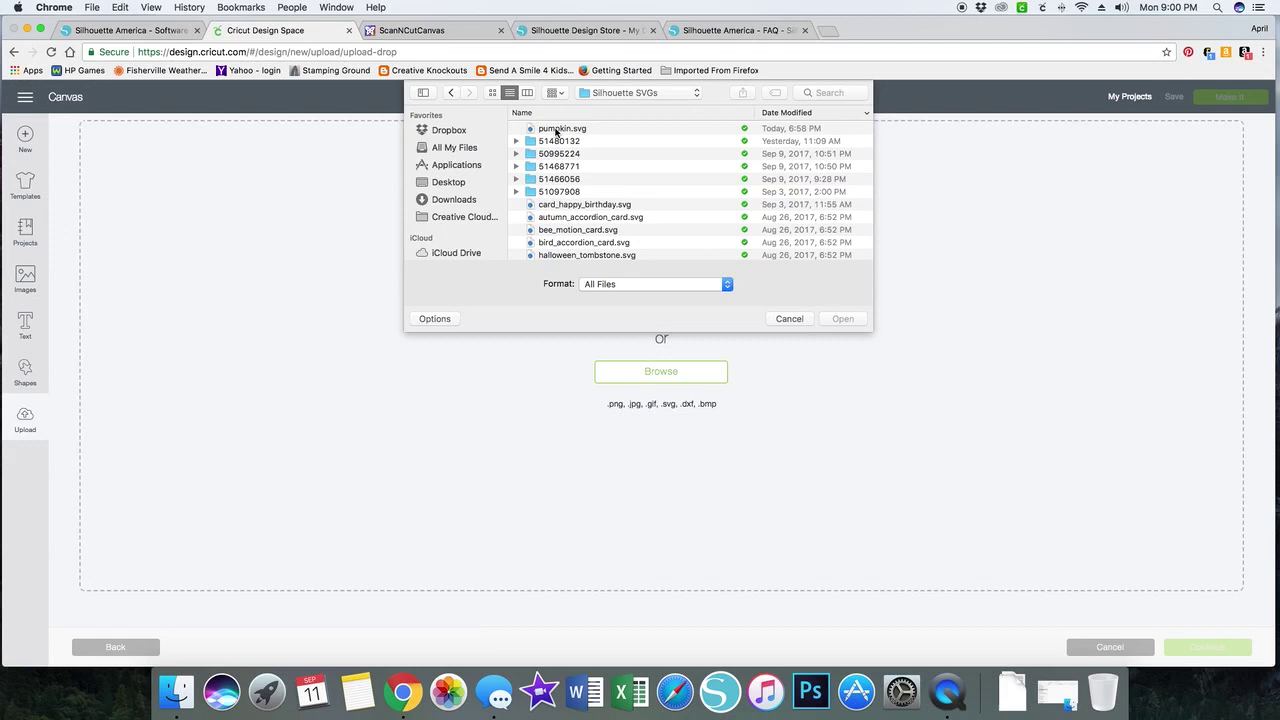
{"action": "double_click", "coordinate": [556, 129]}
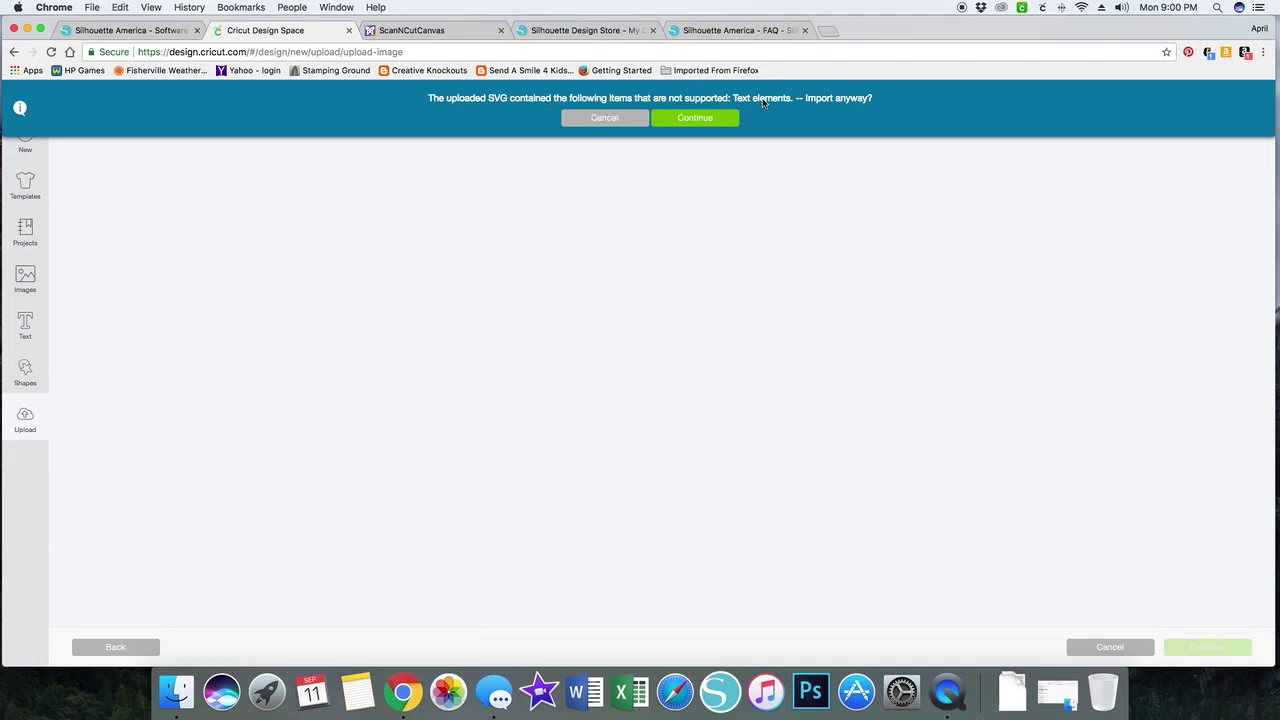
{"action": "left_click", "coordinate": [705, 120]}
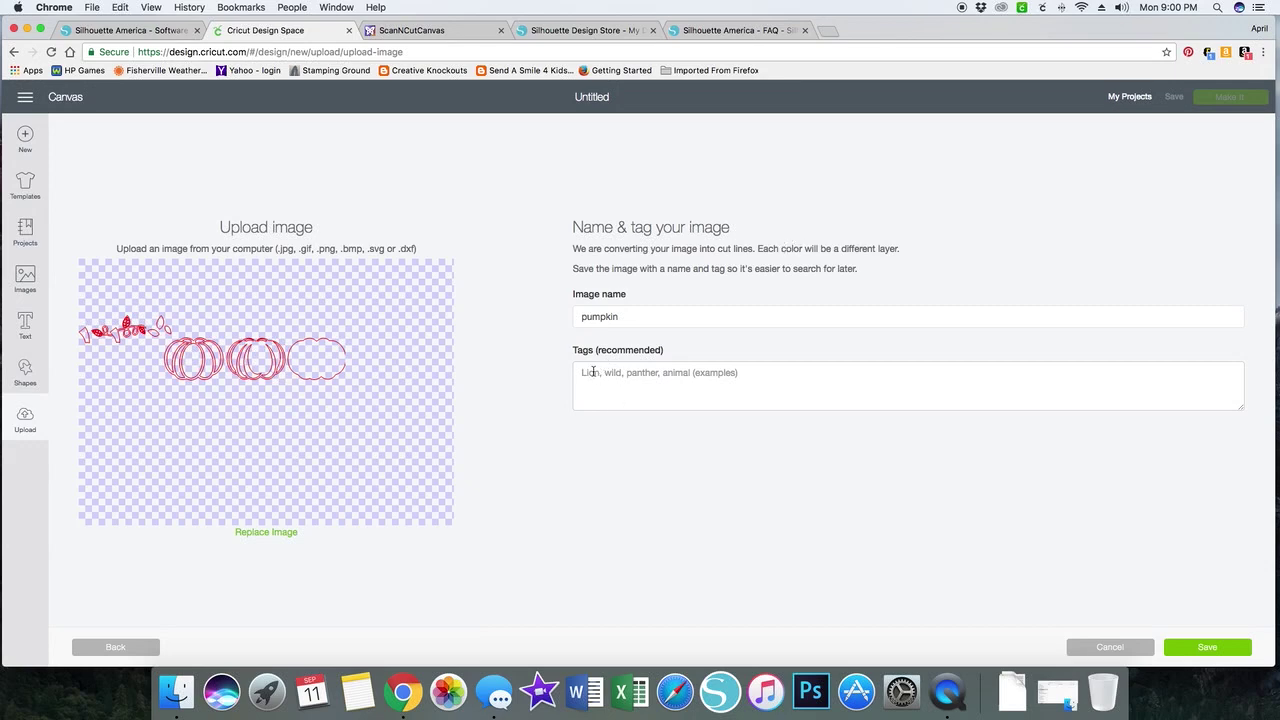
Step: Name the uploaded image Silhouette Pumpkin, tag it Silhouette SVG, and save it
{"action": "left_click", "coordinate": [578, 320]}
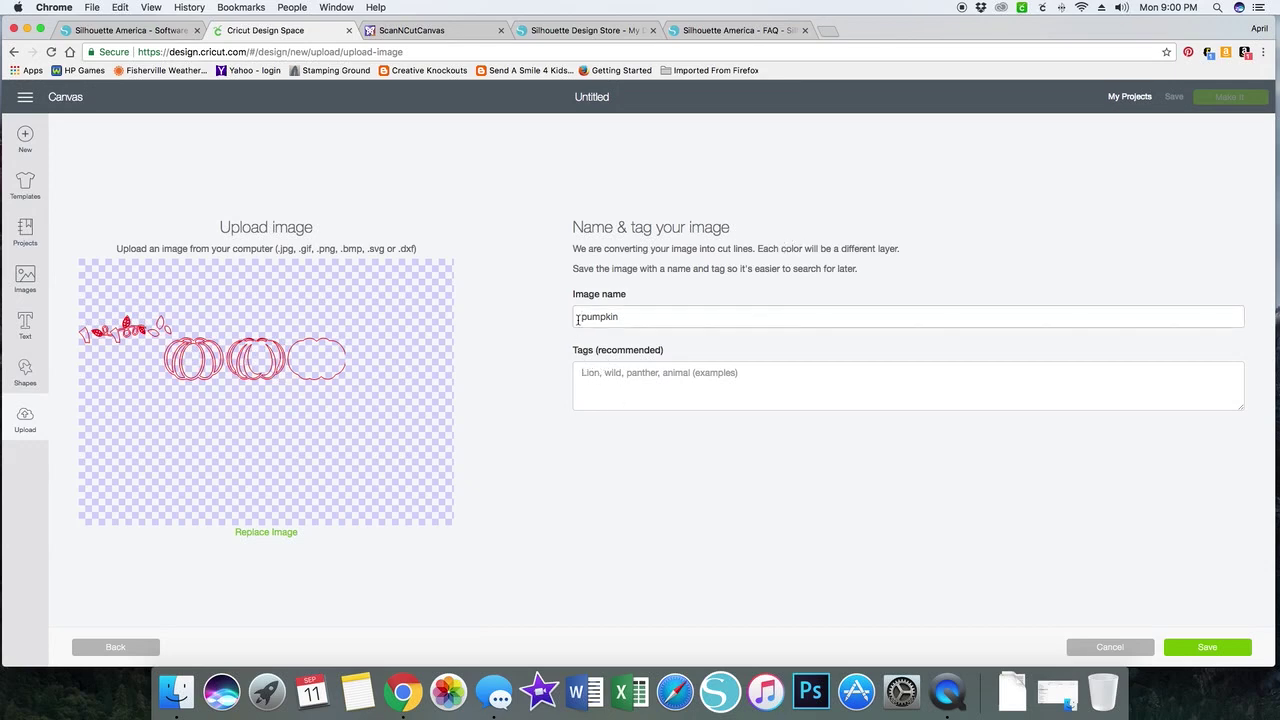
{"action": "type", "text": "Silhouette"}
{"action": "key", "text": "Delete"}
{"action": "type", "text": "P"}
{"action": "left_click", "coordinate": [578, 371]}
{"action": "type", "text": "SVG"}
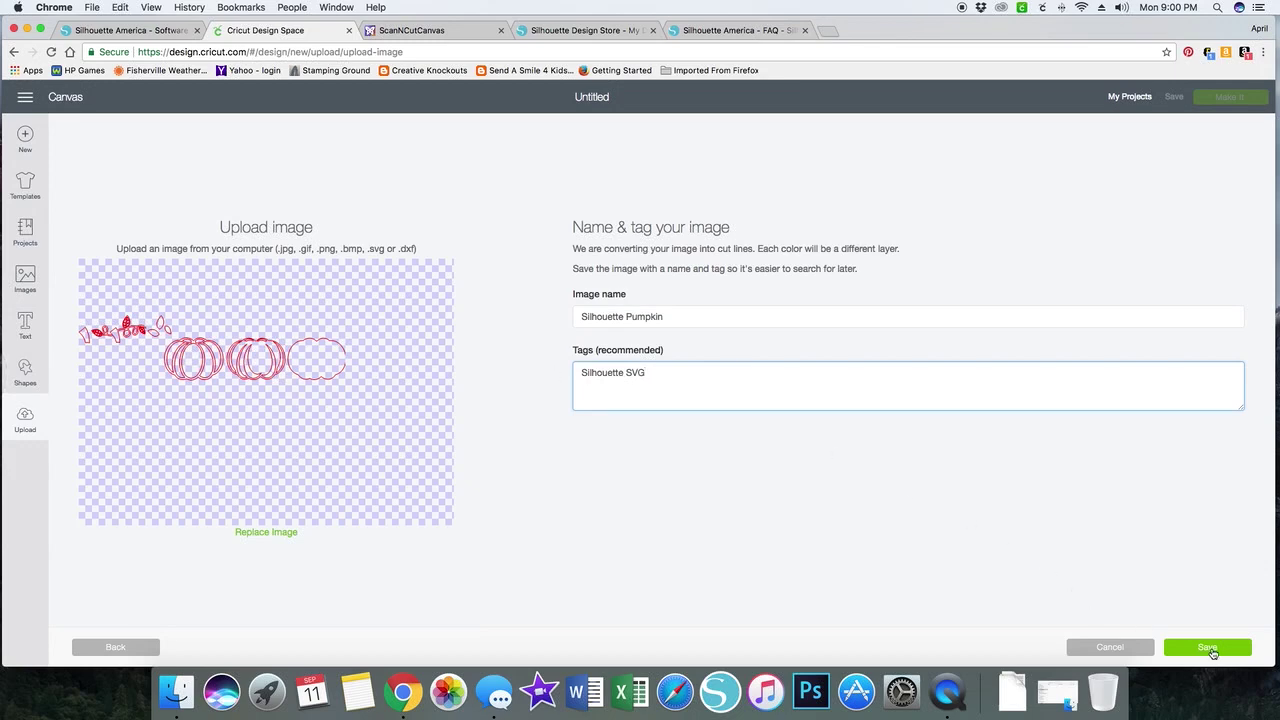
{"action": "left_click", "coordinate": [1208, 648]}
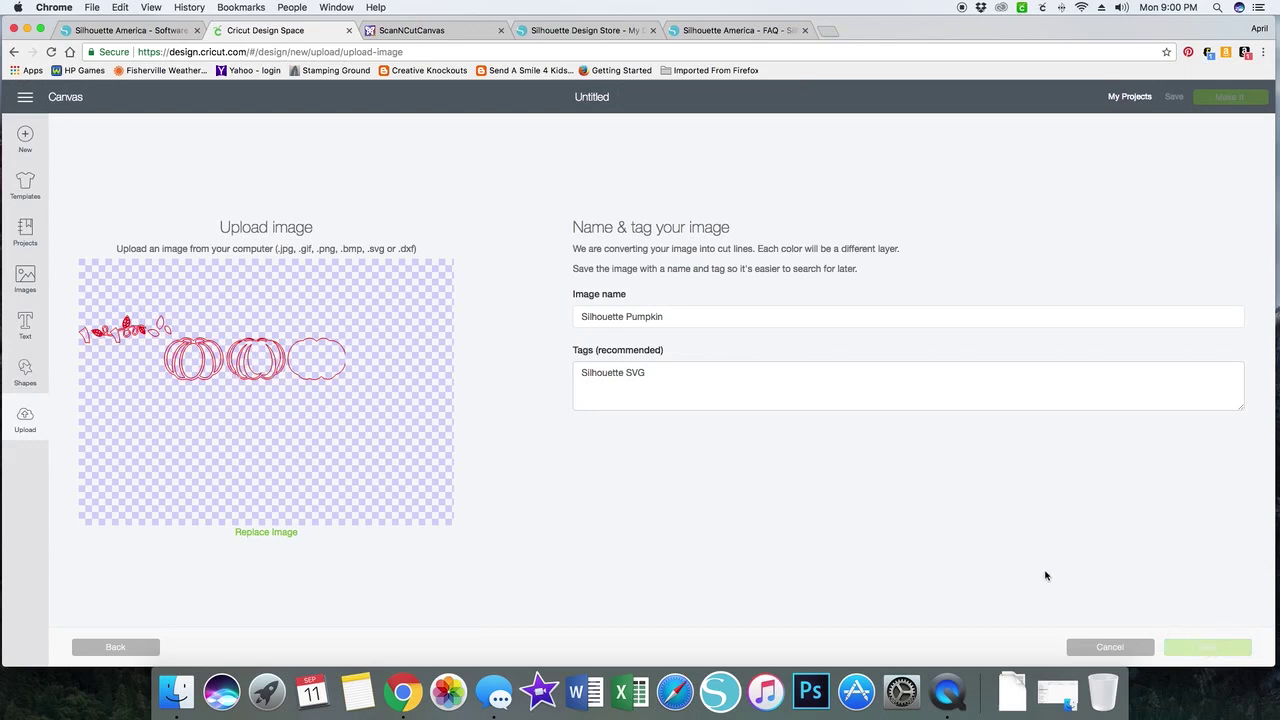
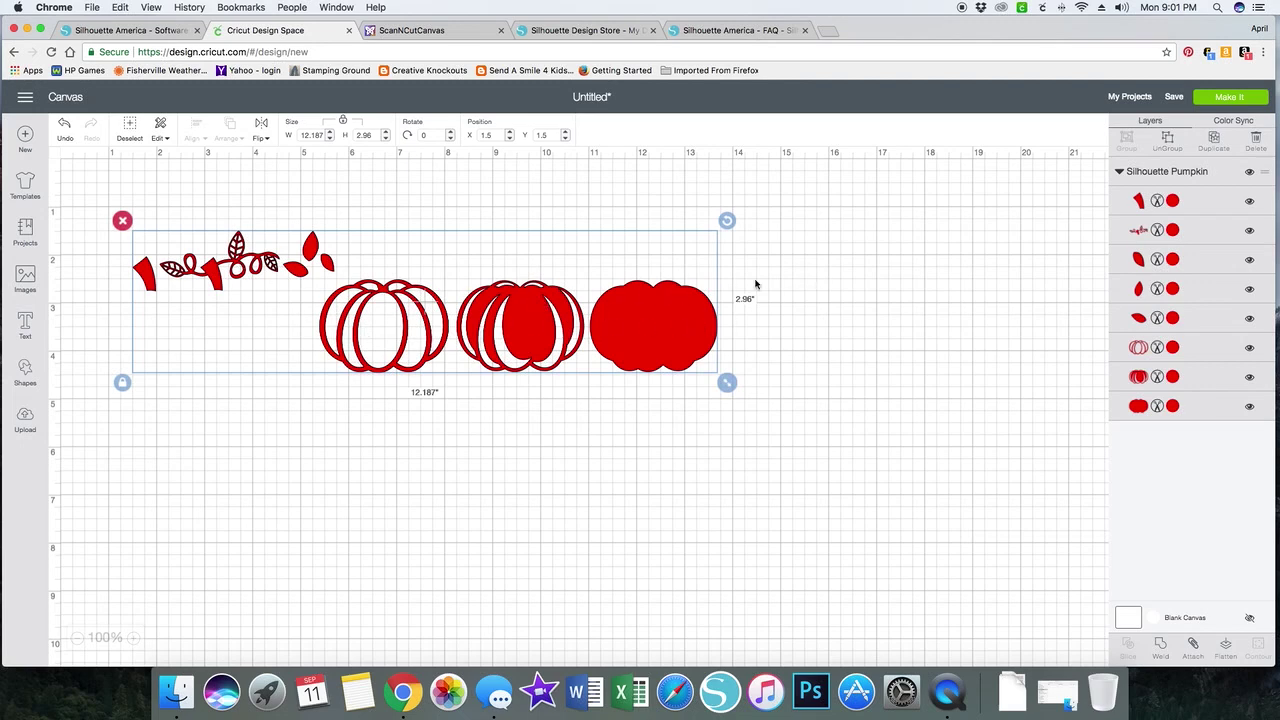
Step: Ungroup the Silhouette Pumpkin image on the canvas and recolor the solid pumpkin base orange (#ED7122)
{"action": "right_click", "coordinate": [692, 317]}
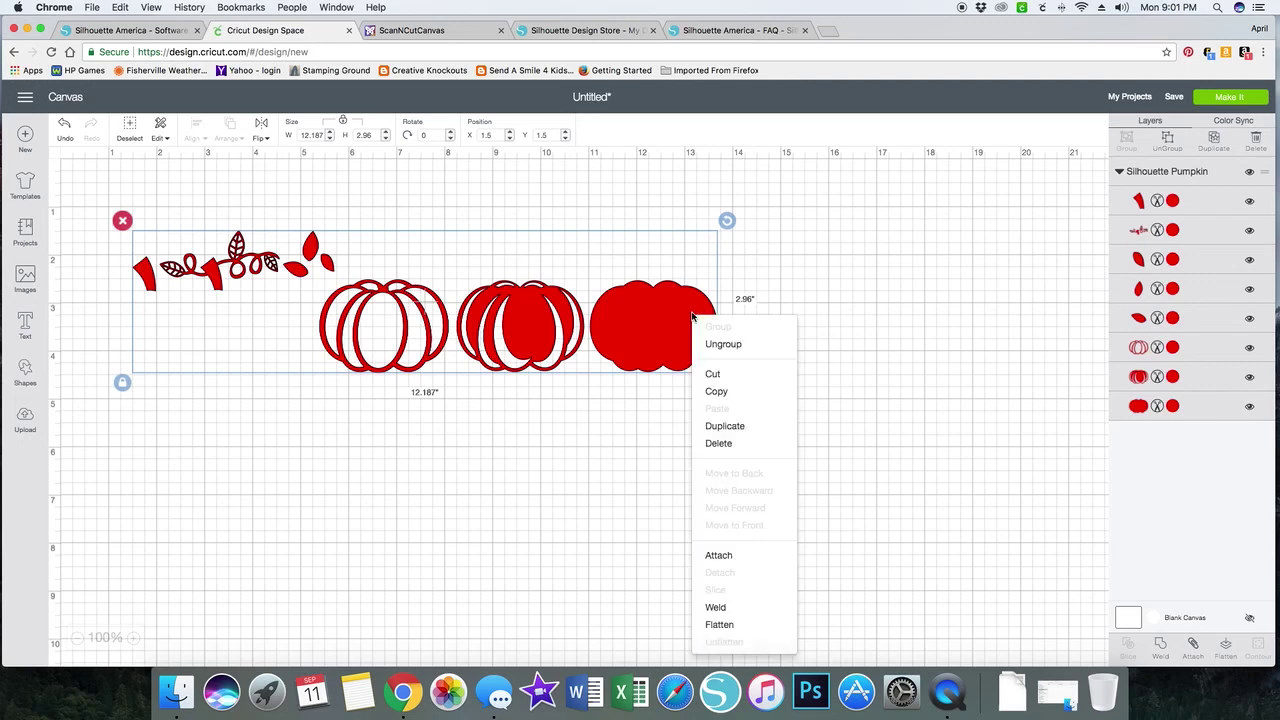
{"action": "left_click", "coordinate": [712, 344]}
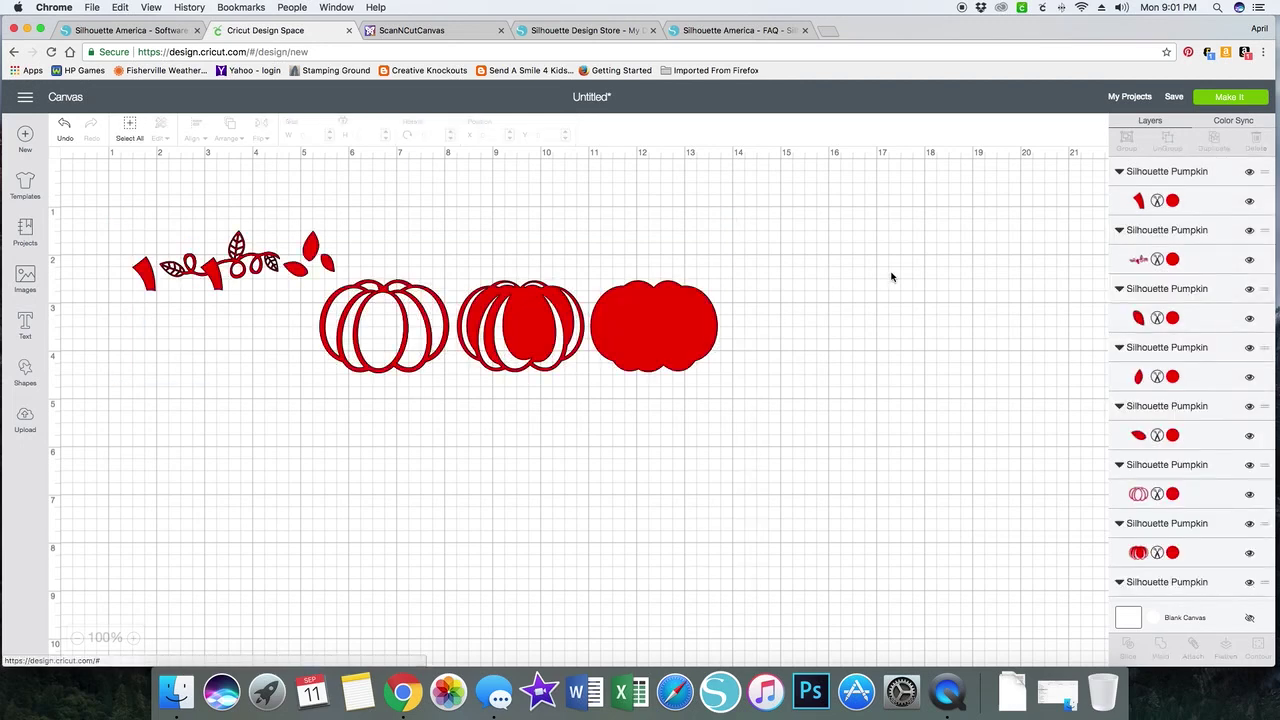
{"action": "left_click", "coordinate": [697, 328]}
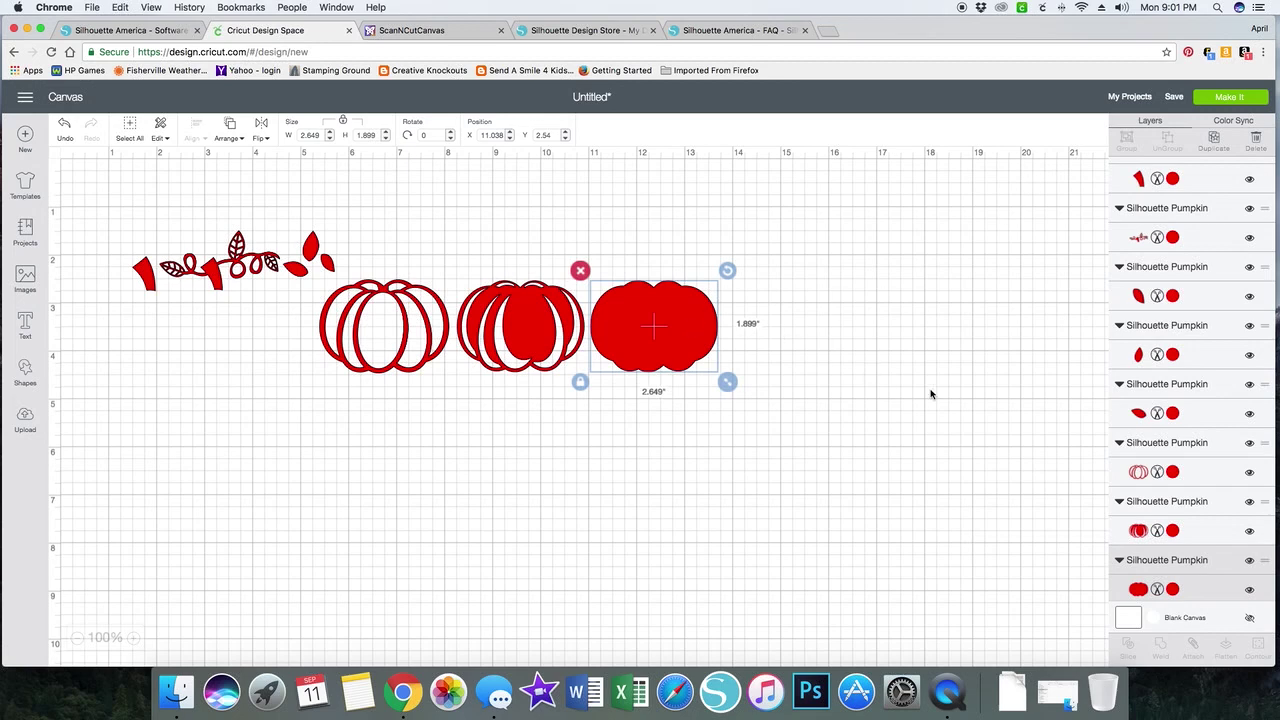
{"action": "left_click", "coordinate": [1172, 590]}
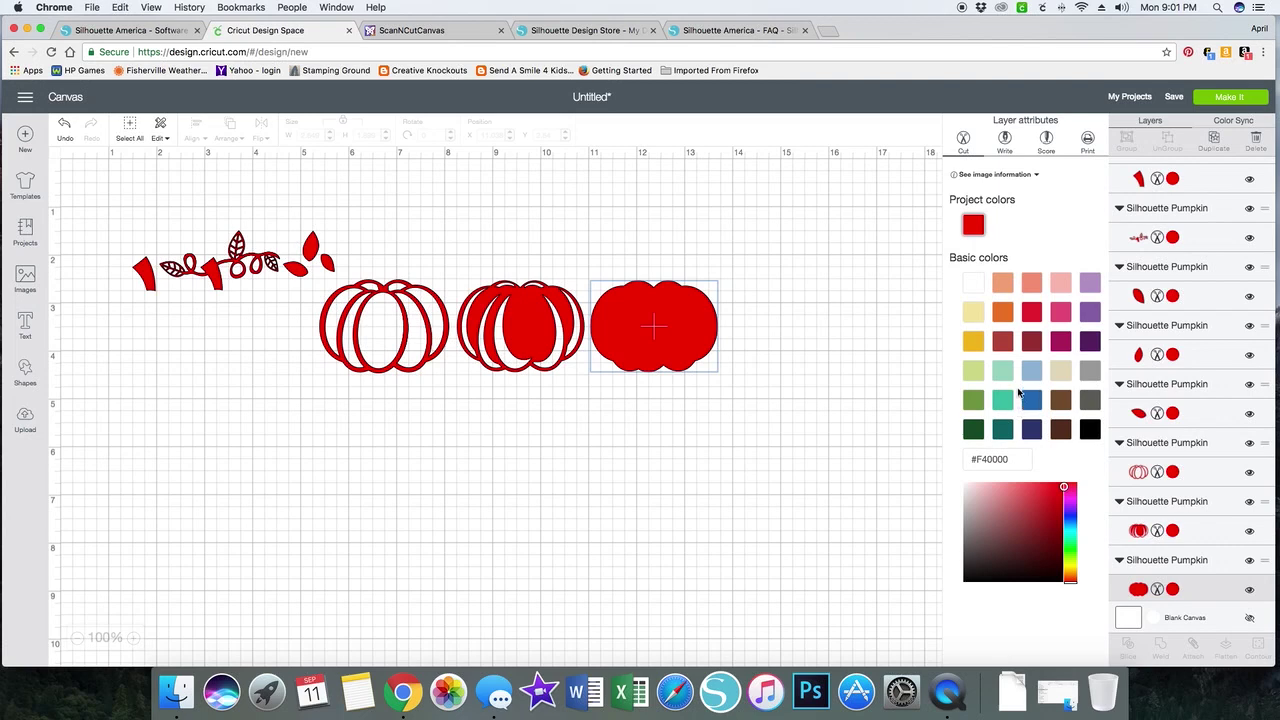
{"action": "left_click", "coordinate": [1003, 313]}
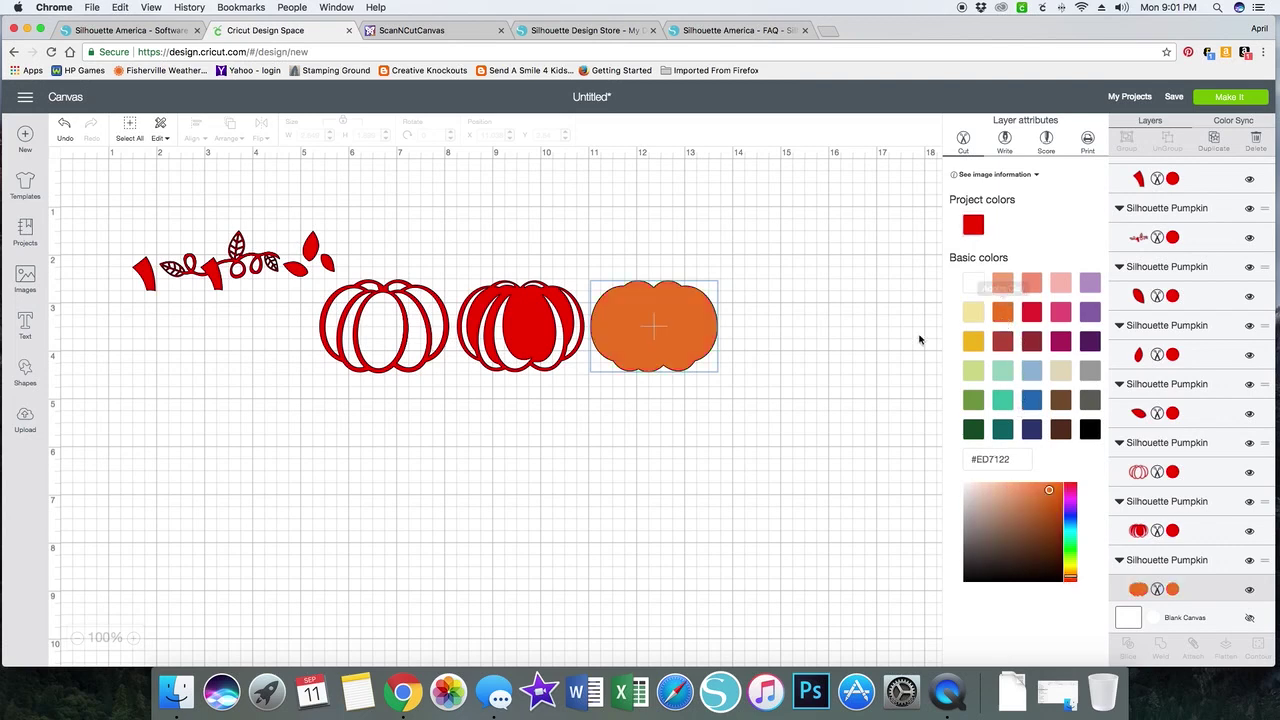
Step: Recolor the striped pumpkin layer light orange (#F39F73) and place it over the orange base
{"action": "left_click", "coordinate": [505, 334]}
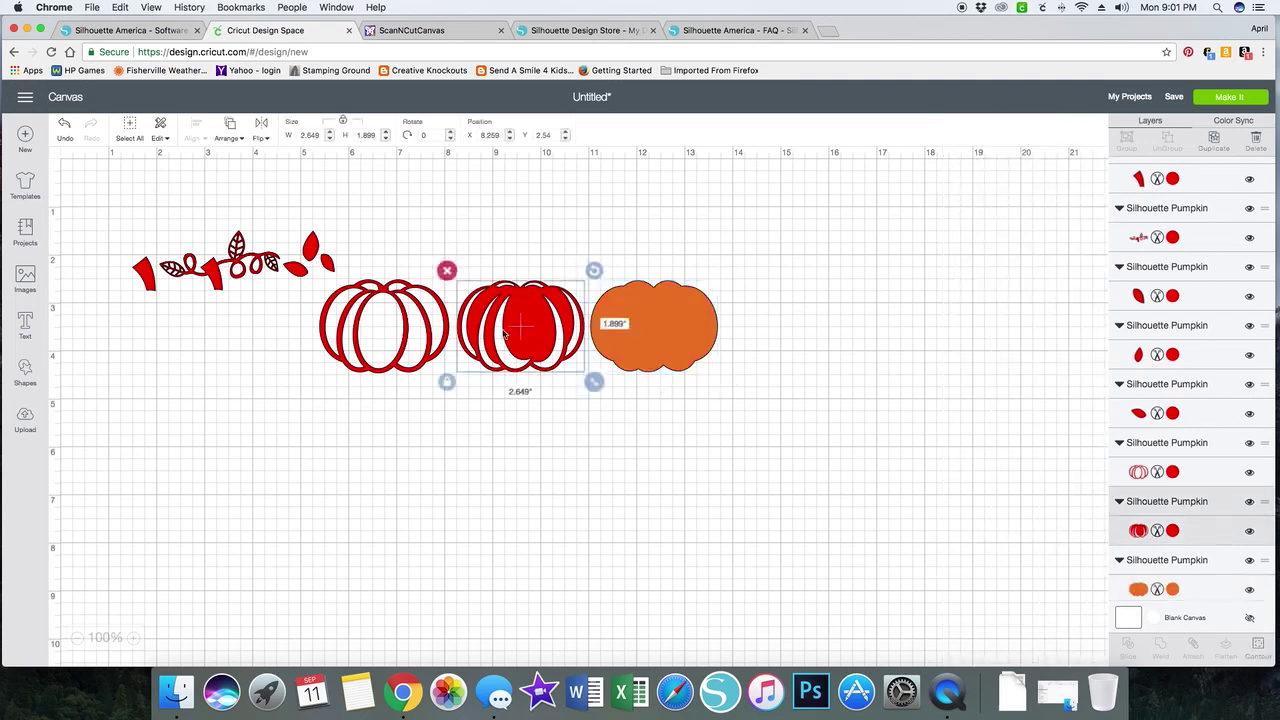
{"action": "left_click", "coordinate": [1172, 531]}
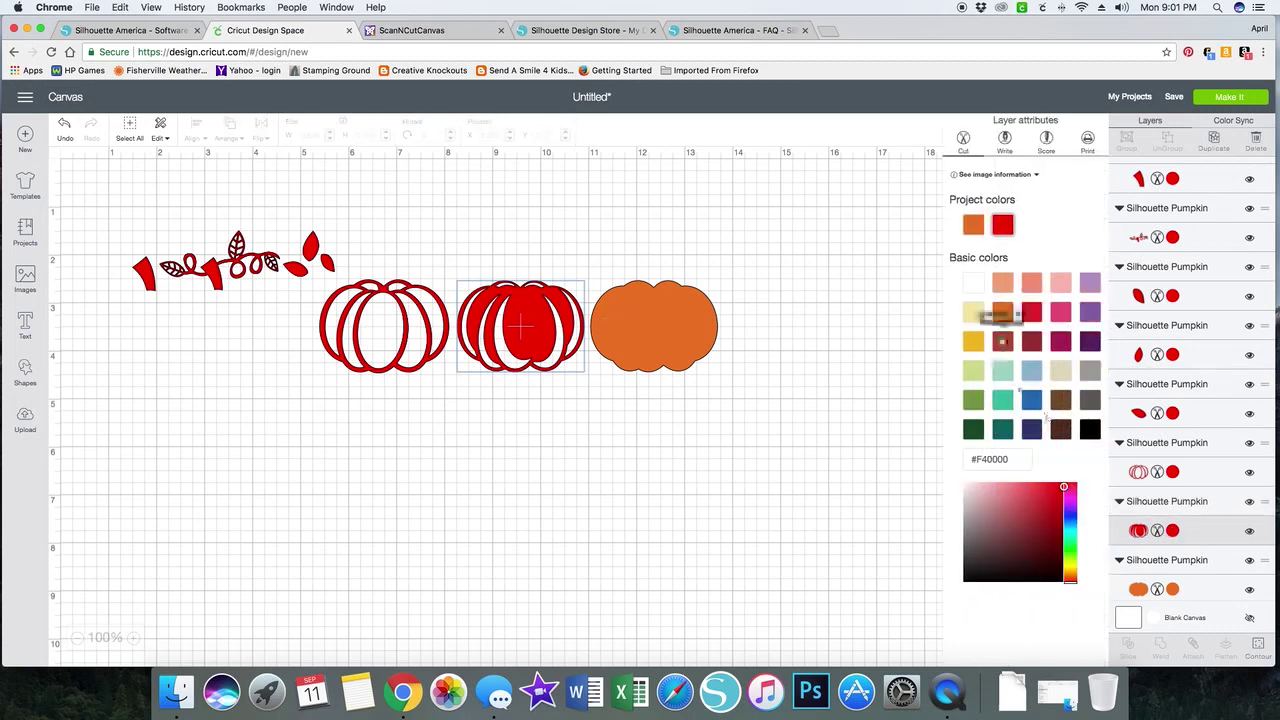
{"action": "left_click", "coordinate": [1004, 289]}
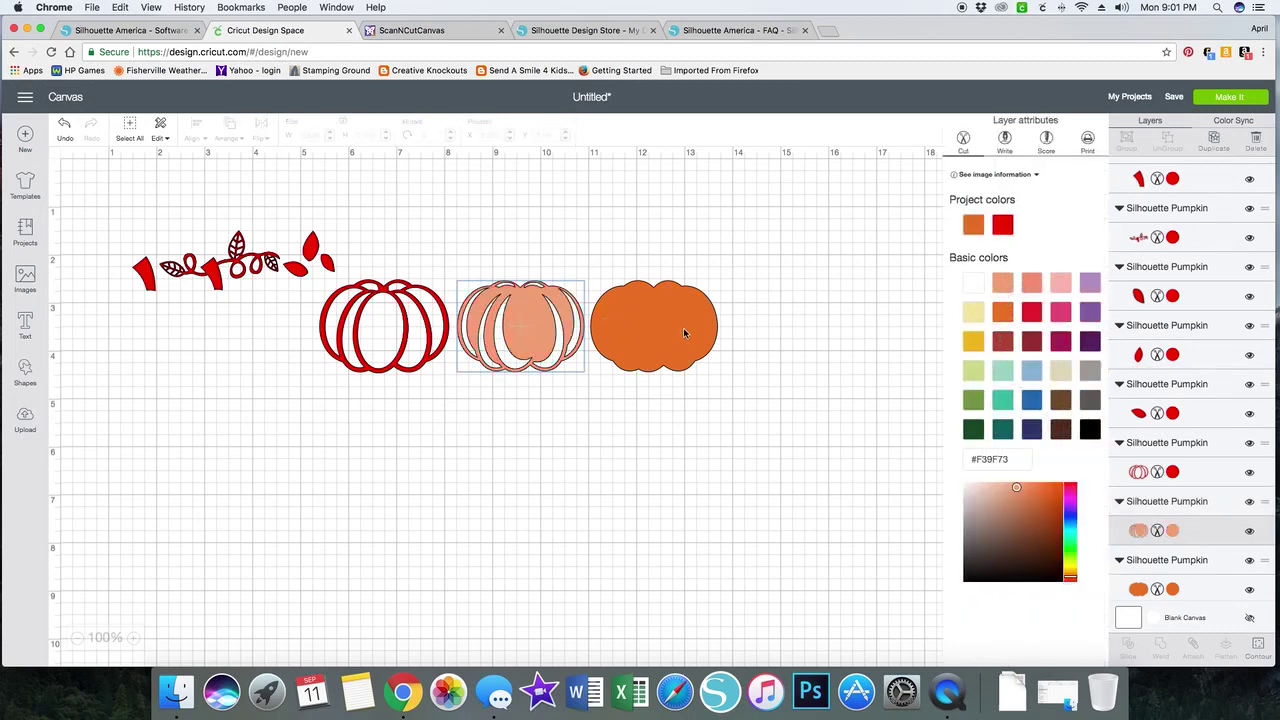
{"action": "left_click_drag", "start_coordinate": [555, 345], "coordinate": [686, 346]}
Step: Recolor the pumpkin outline dark brown (#502B1B) and place it on top of the two orange layers
{"action": "left_click", "coordinate": [430, 352]}
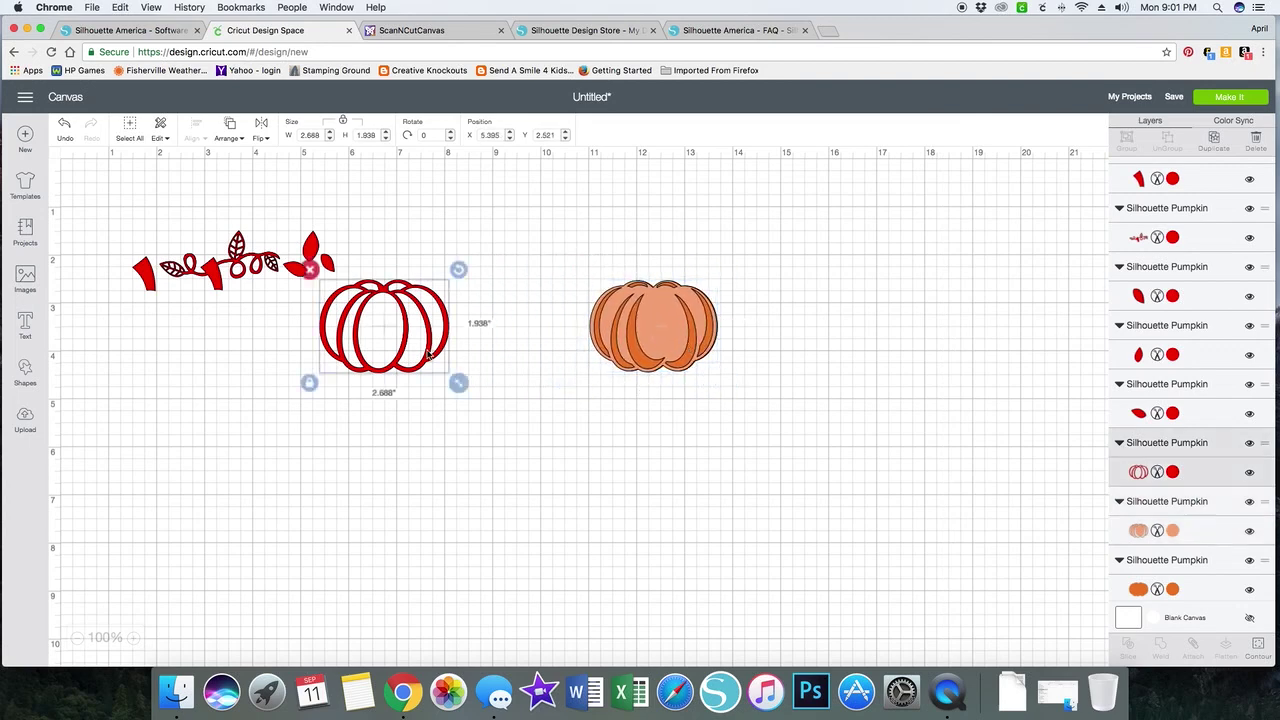
{"action": "left_click", "coordinate": [1173, 472]}
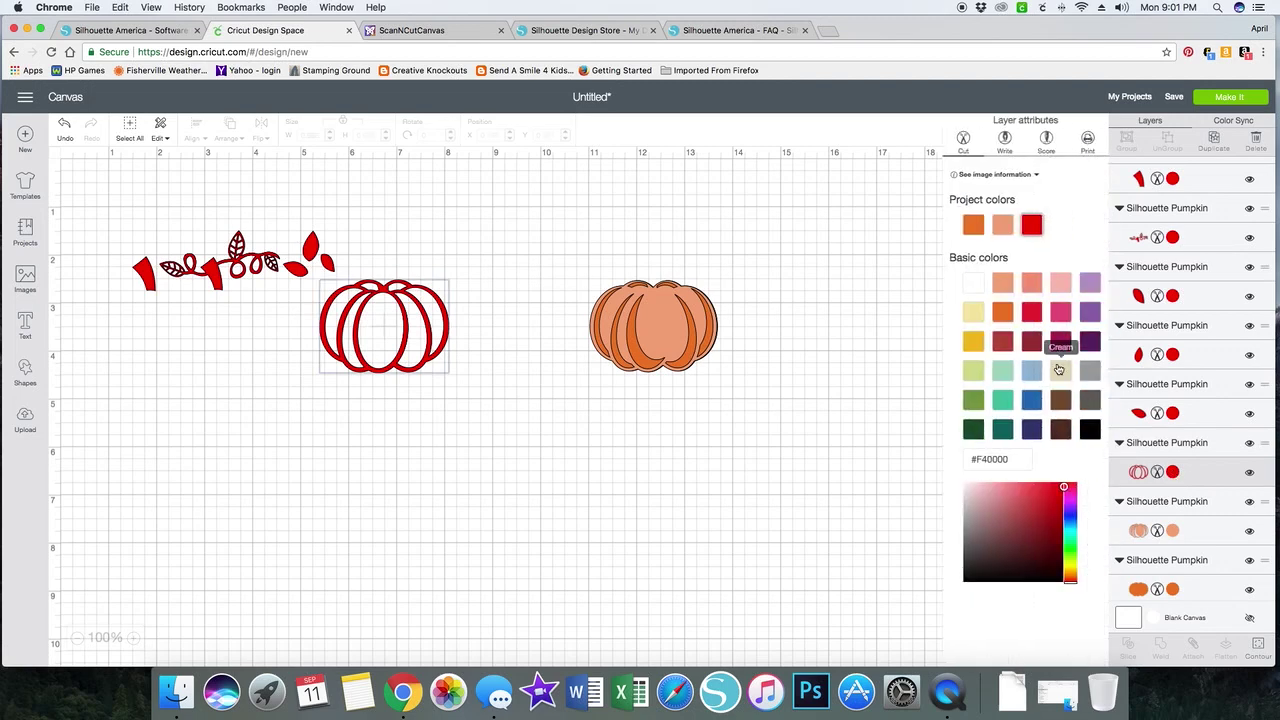
{"action": "left_click", "coordinate": [1061, 430]}
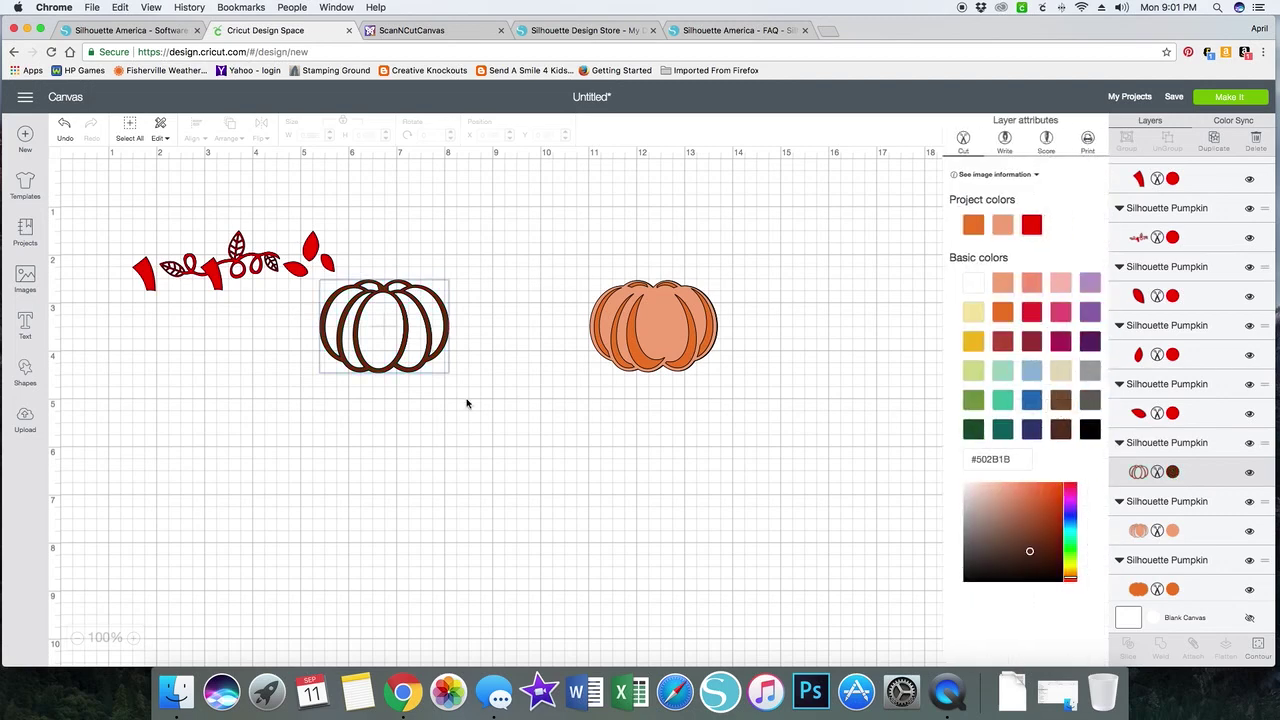
{"action": "left_click_drag", "start_coordinate": [410, 368], "coordinate": [685, 374]}
Step: Group the three solid red leaves and ungroup them again
{"action": "left_click", "coordinate": [305, 255]}
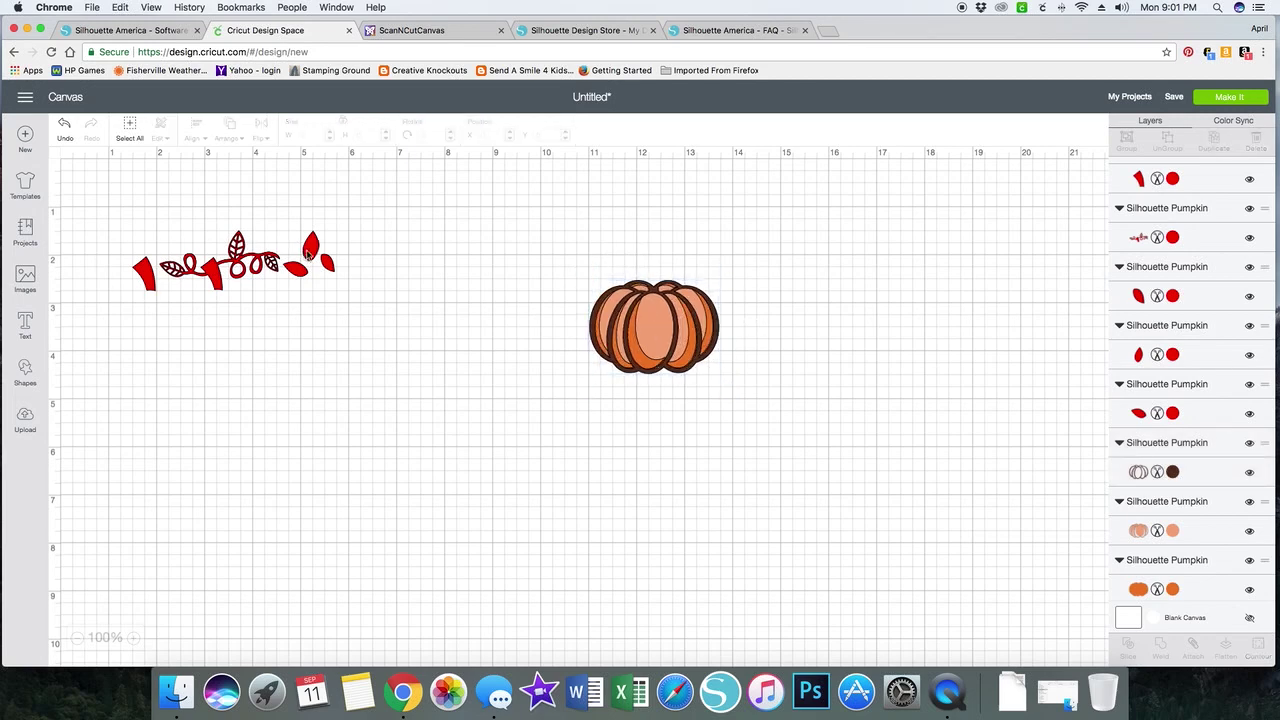
{"action": "left_click", "coordinate": [308, 256]}
{"action": "left_click", "coordinate": [304, 256]}
{"action": "left_click", "coordinate": [297, 271]}
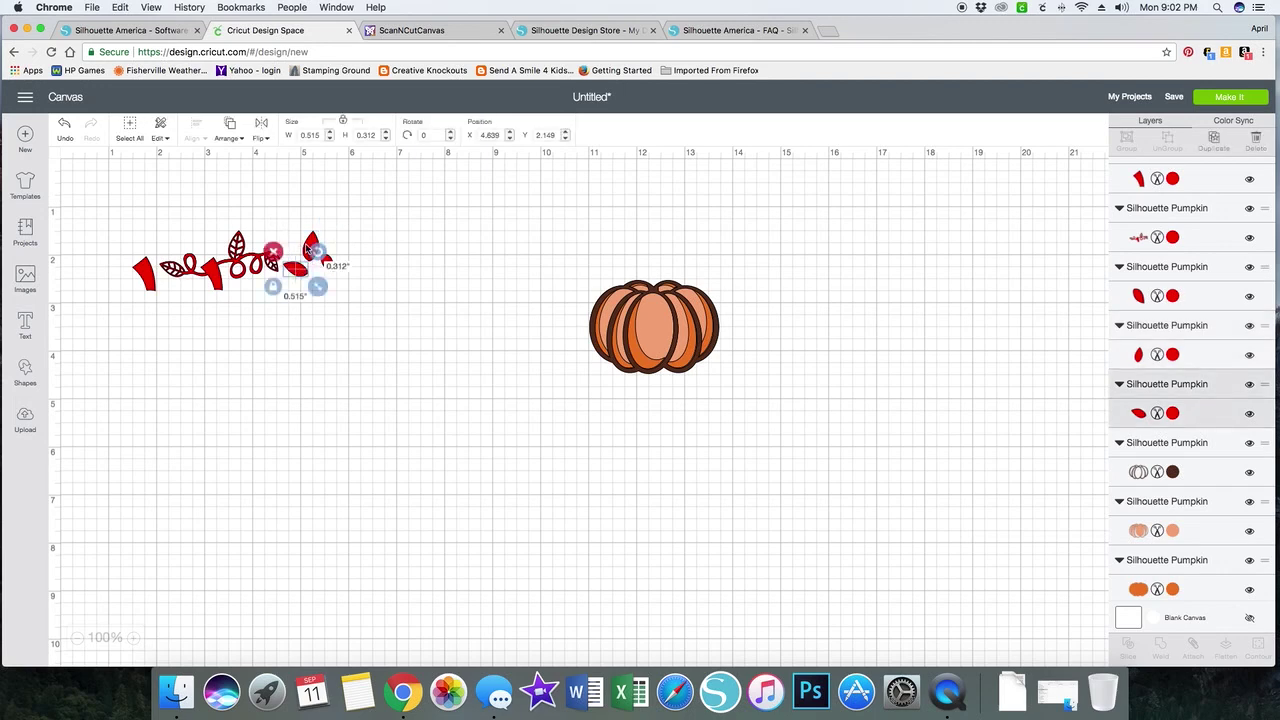
{"action": "left_click", "coordinate": [310, 245], "text": "shift"}
{"action": "right_click", "coordinate": [332, 262]}
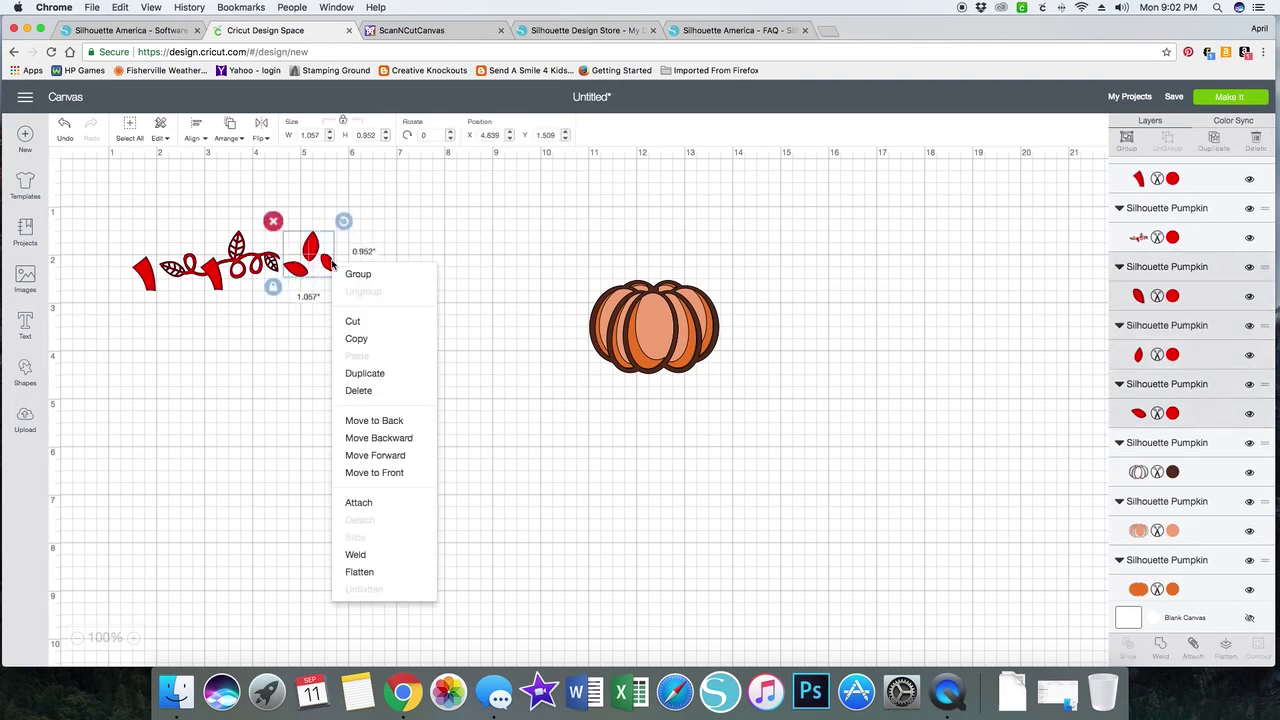
{"action": "left_click", "coordinate": [356, 274]}
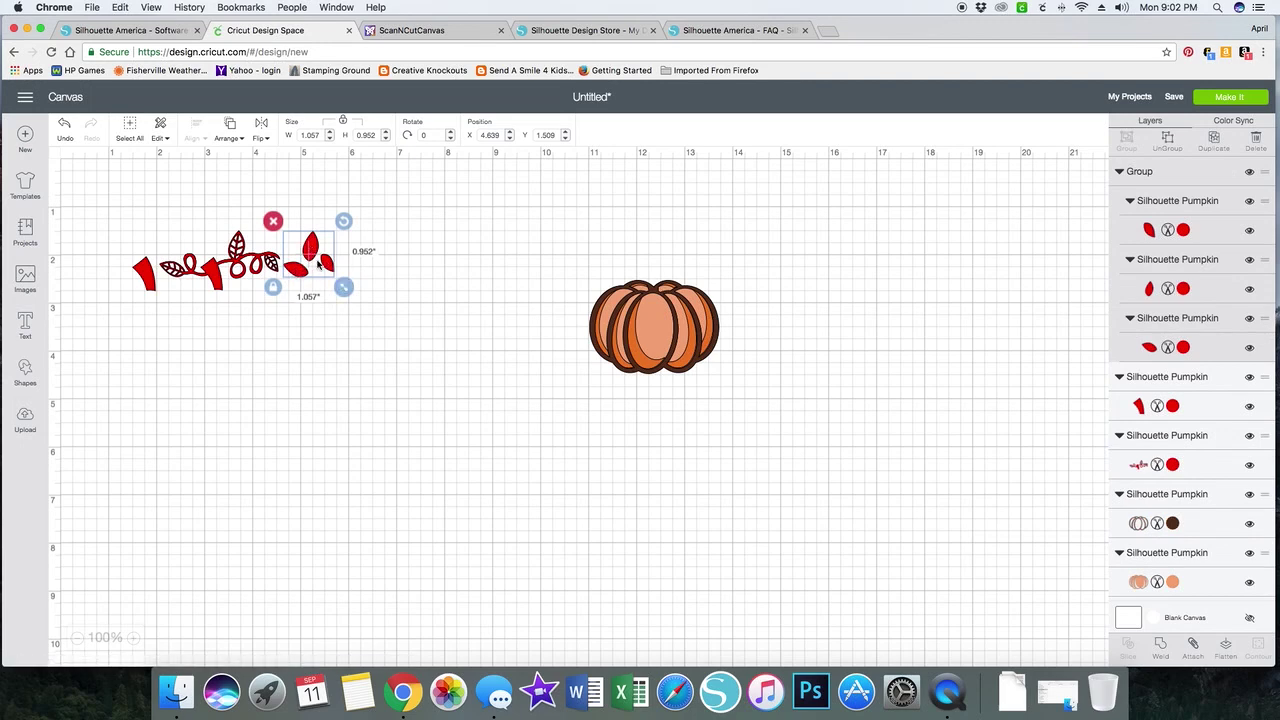
{"action": "right_click", "coordinate": [323, 267]}
{"action": "left_click", "coordinate": [340, 291]}
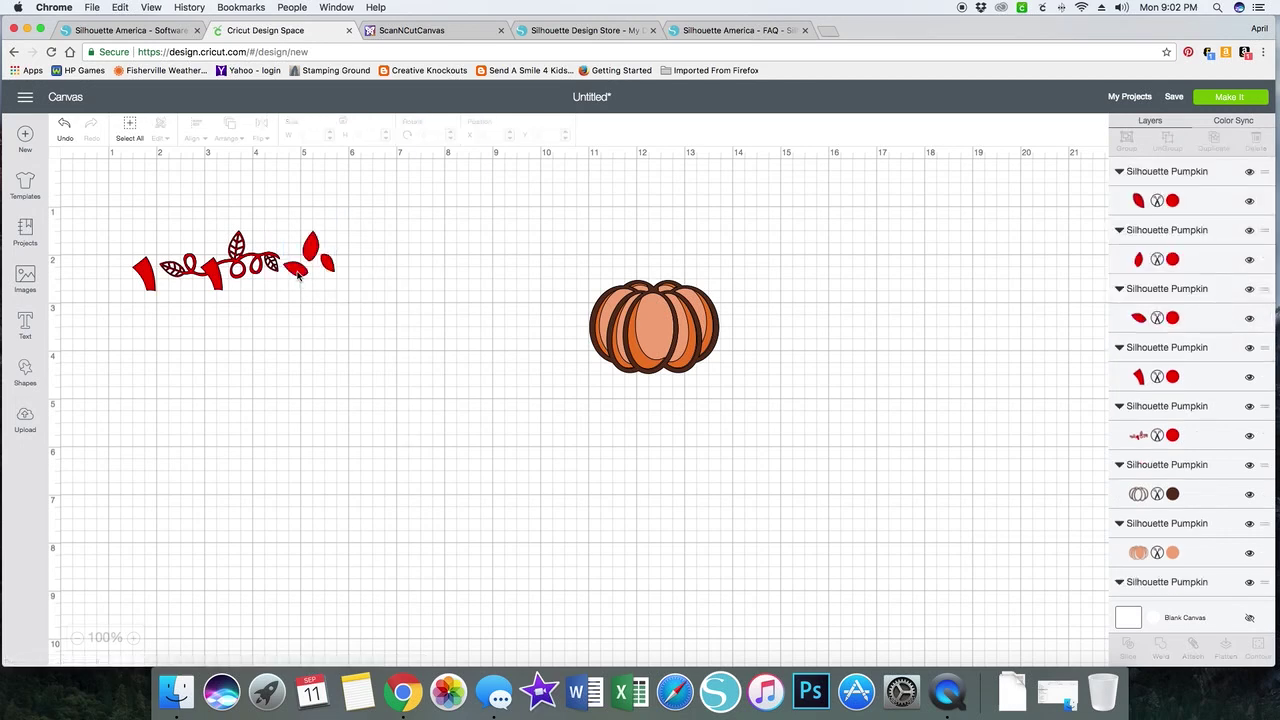
{"action": "left_click", "coordinate": [297, 269]}
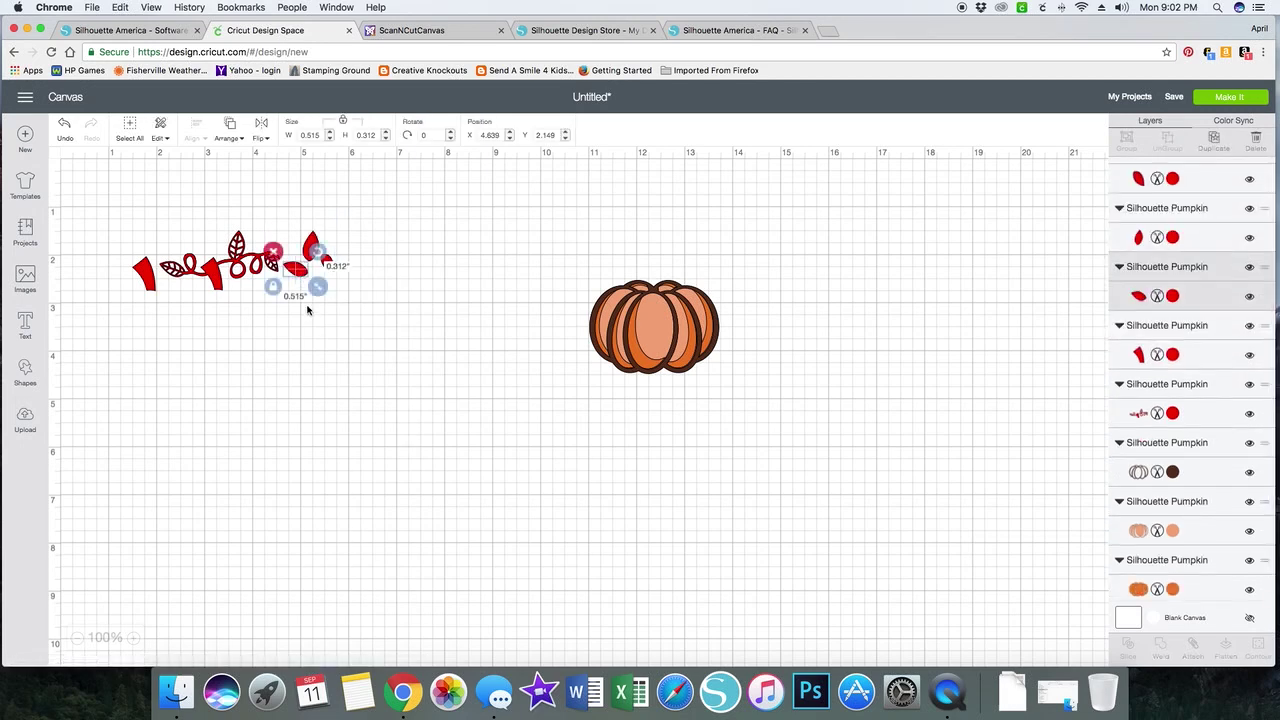
{"action": "left_click", "coordinate": [309, 249], "text": "shift"}
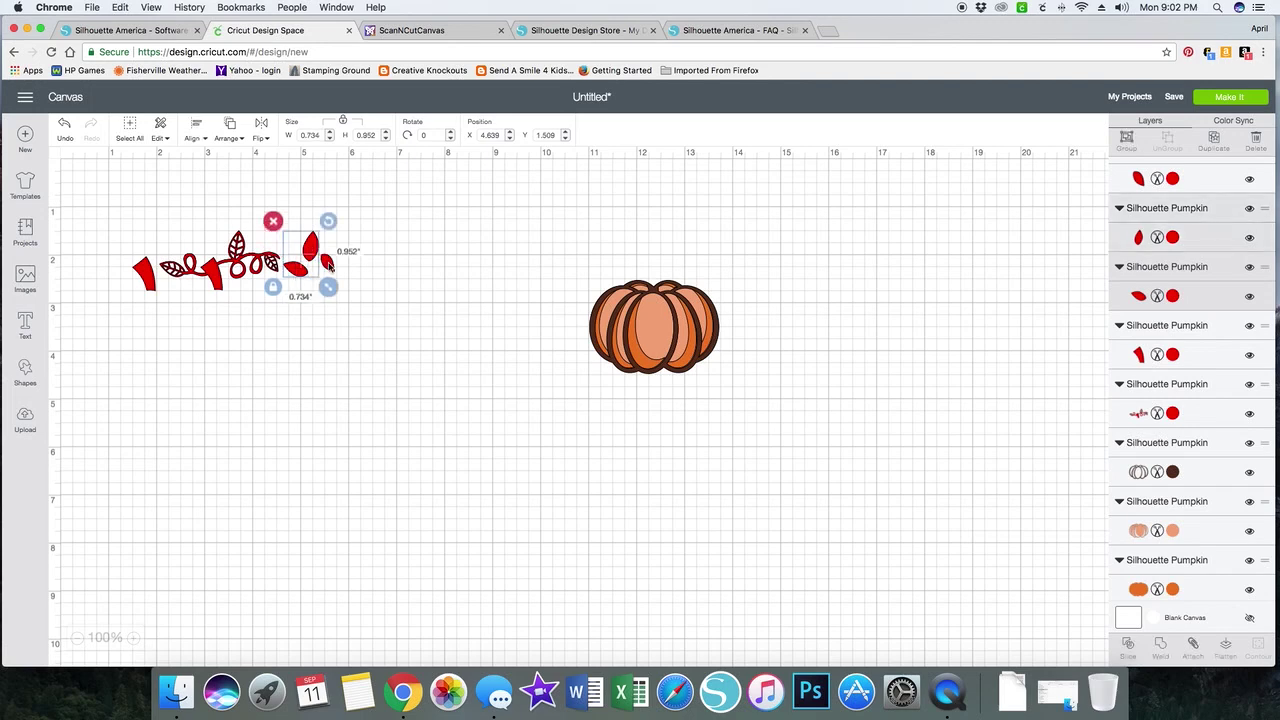
{"action": "left_click", "coordinate": [329, 265], "text": "shift"}
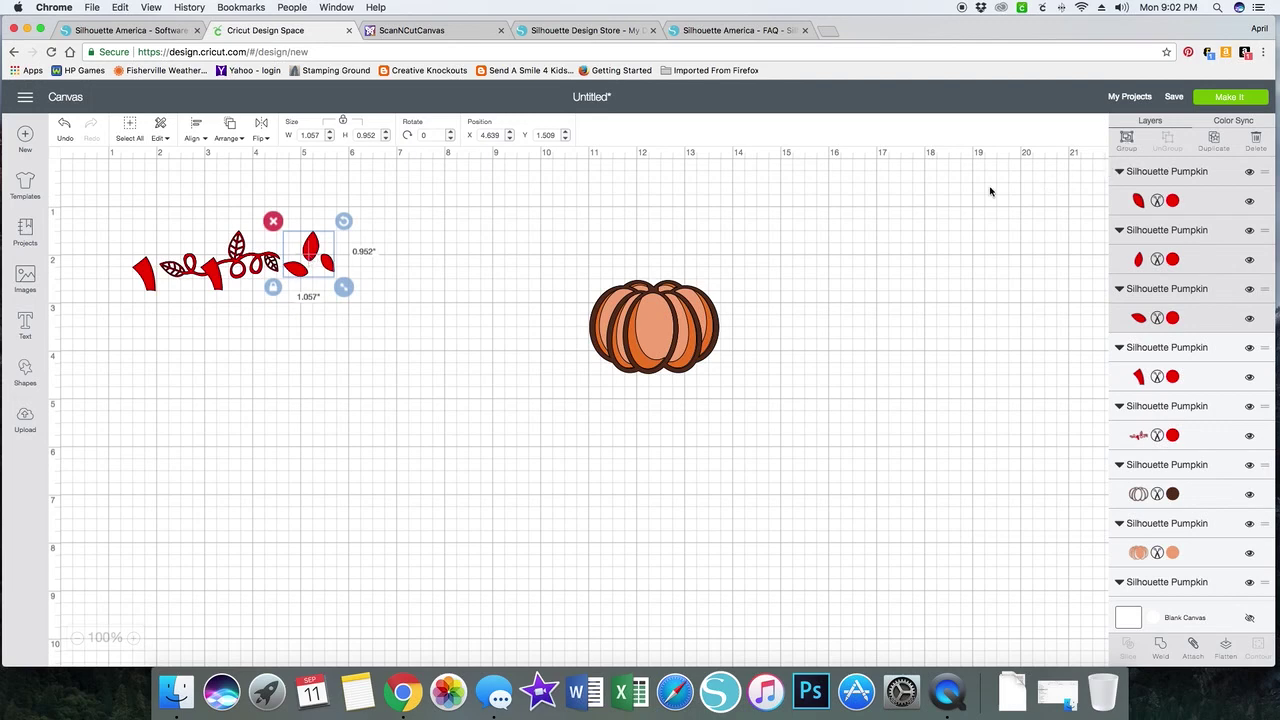
{"action": "scroll", "coordinate": [322, 273], "scroll_direction": "right", "scroll_amount": 1}
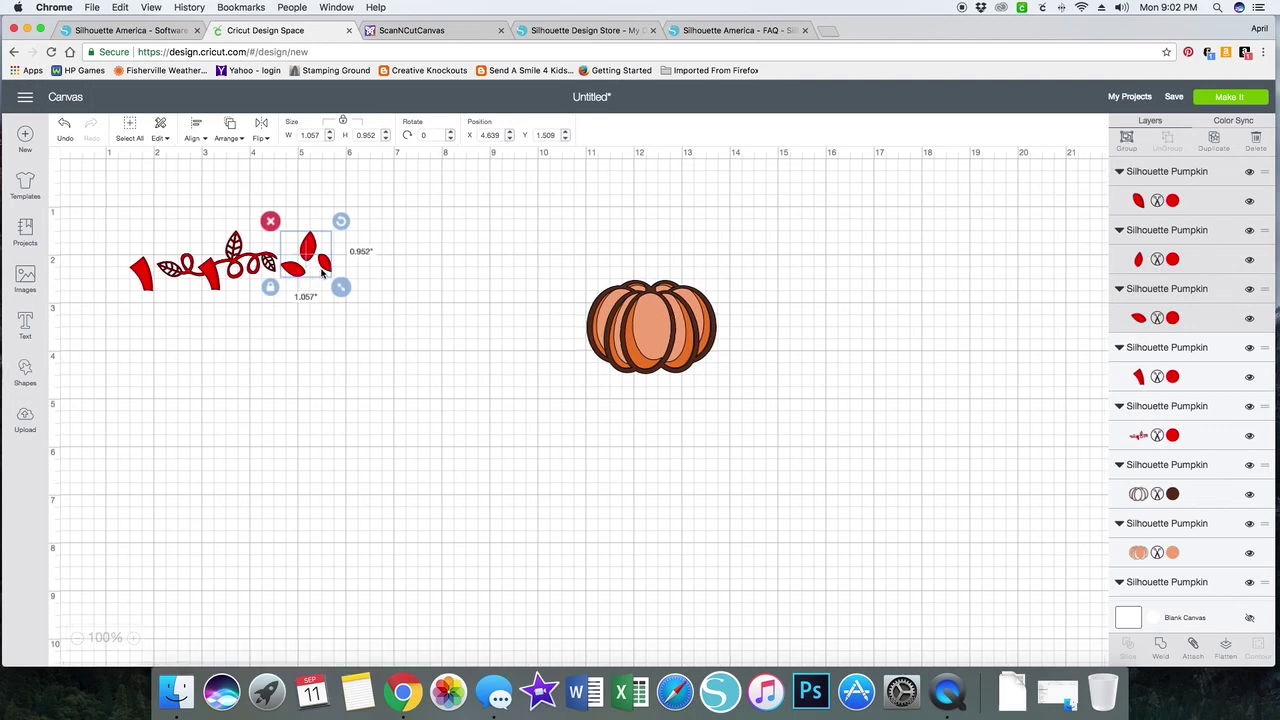
{"action": "right_click", "coordinate": [322, 273]}
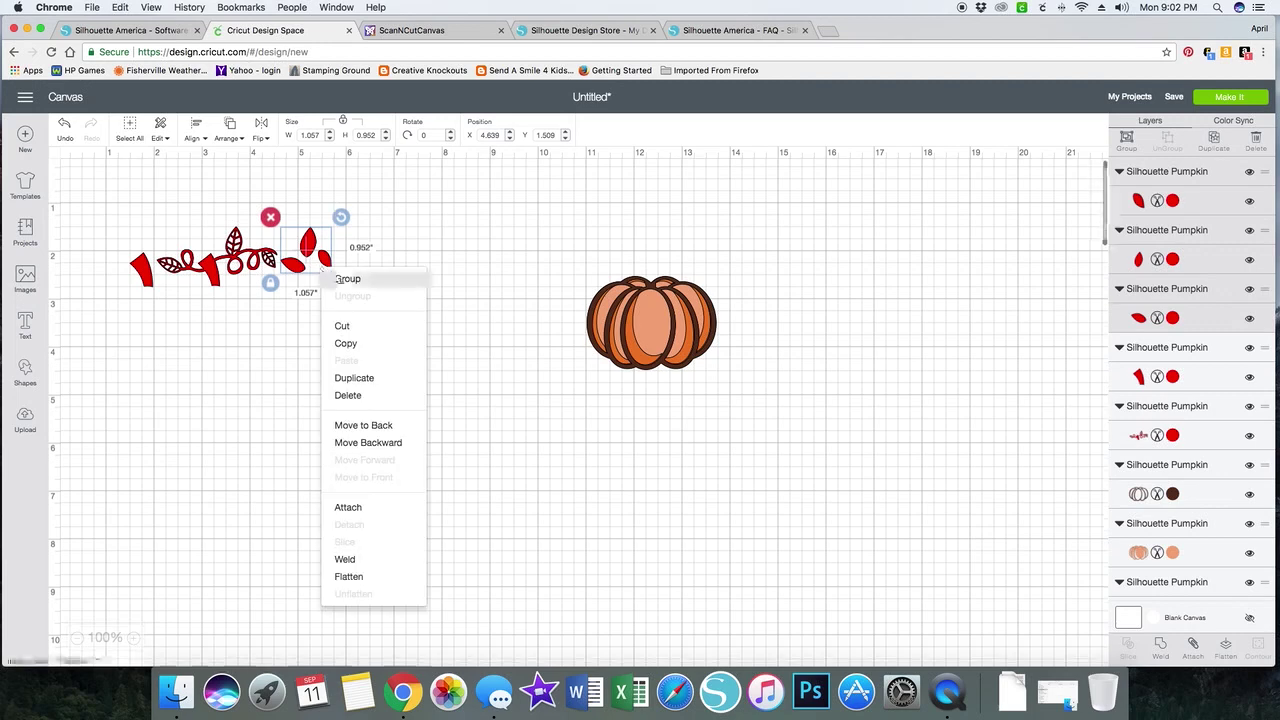
{"action": "left_click", "coordinate": [383, 240]}
{"action": "left_click", "coordinate": [308, 250]}
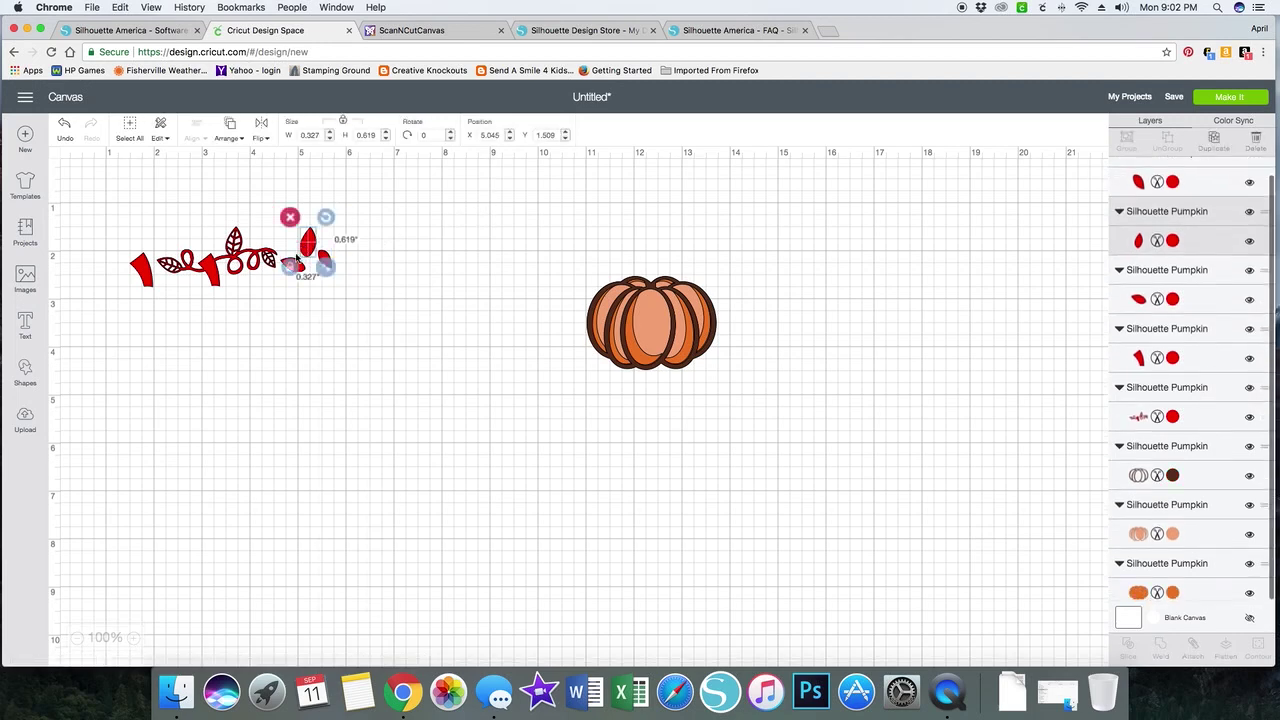
{"action": "left_click", "coordinate": [293, 289]}
Step: Group the three solid red leaves into one object and deselect it
{"action": "left_click", "coordinate": [294, 266]}
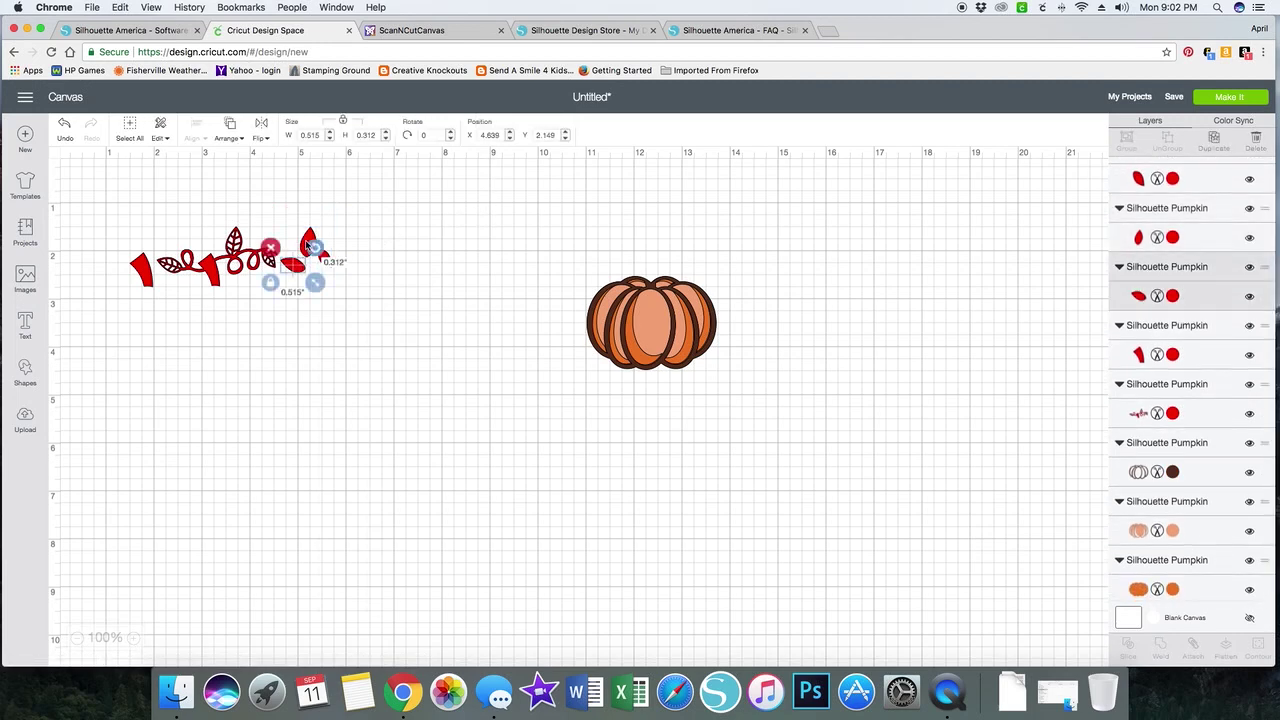
{"action": "left_click", "coordinate": [305, 245], "text": "shift"}
{"action": "left_click", "coordinate": [323, 259], "text": "shift"}
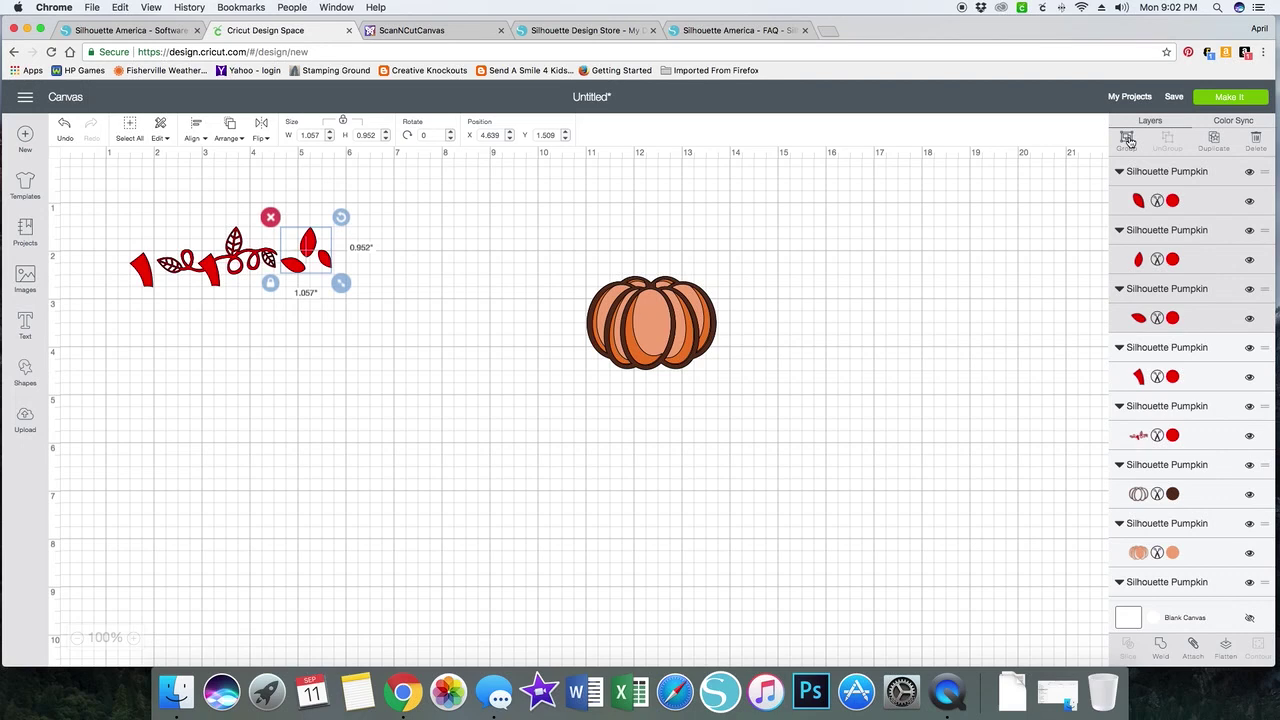
{"action": "left_click", "coordinate": [1127, 139]}
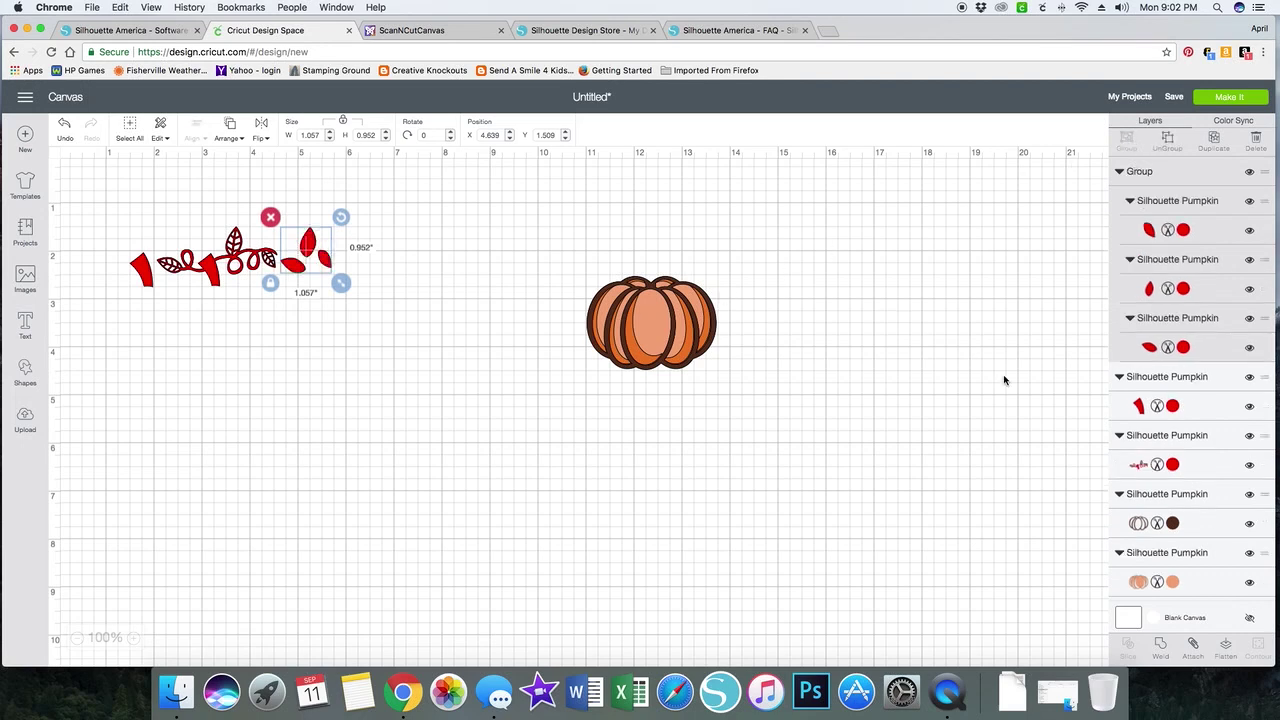
{"action": "left_click", "coordinate": [378, 372]}
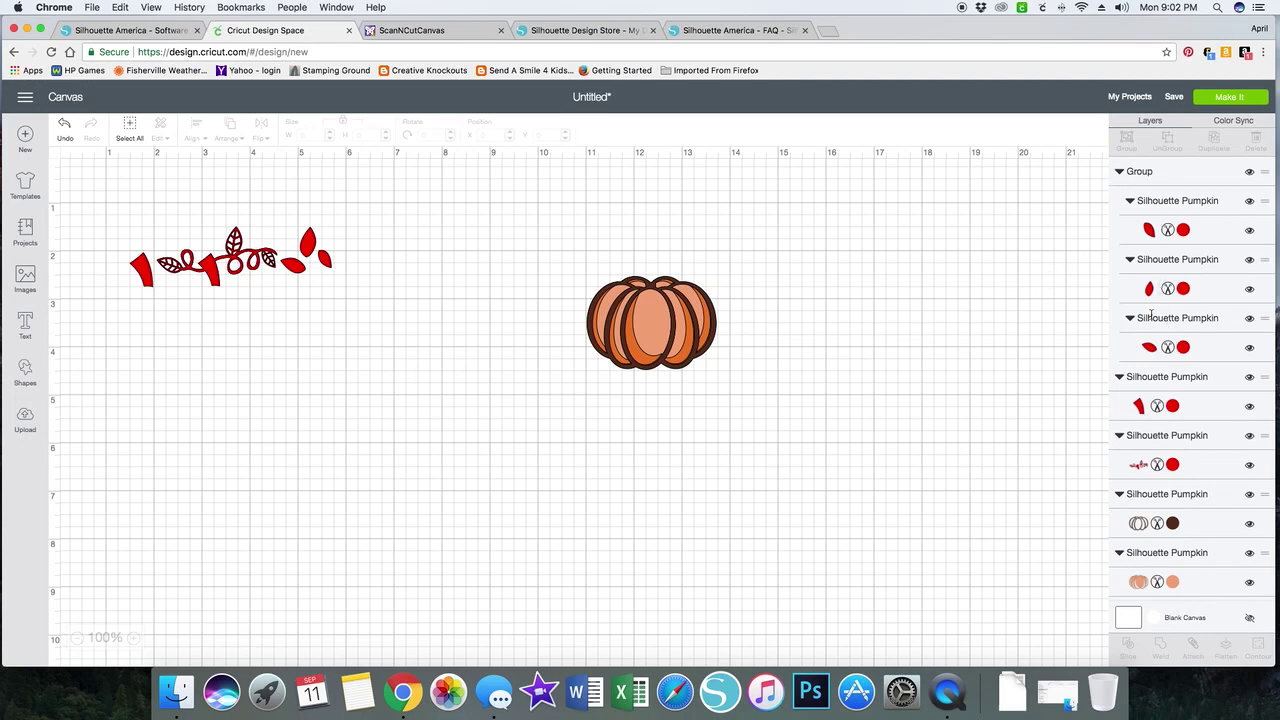
Step: Recolor each of the three grouped leaves Sour Apple green (#6E933D)
{"action": "left_click", "coordinate": [1183, 230]}
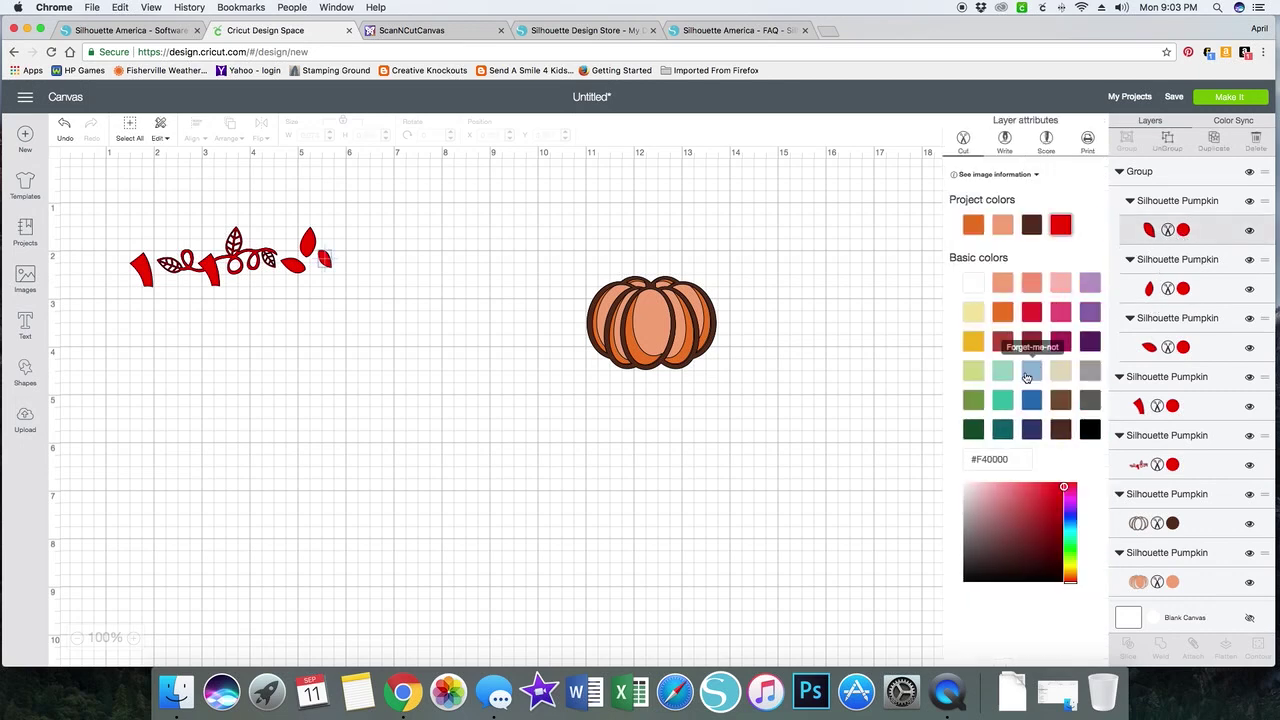
{"action": "left_click", "coordinate": [976, 402]}
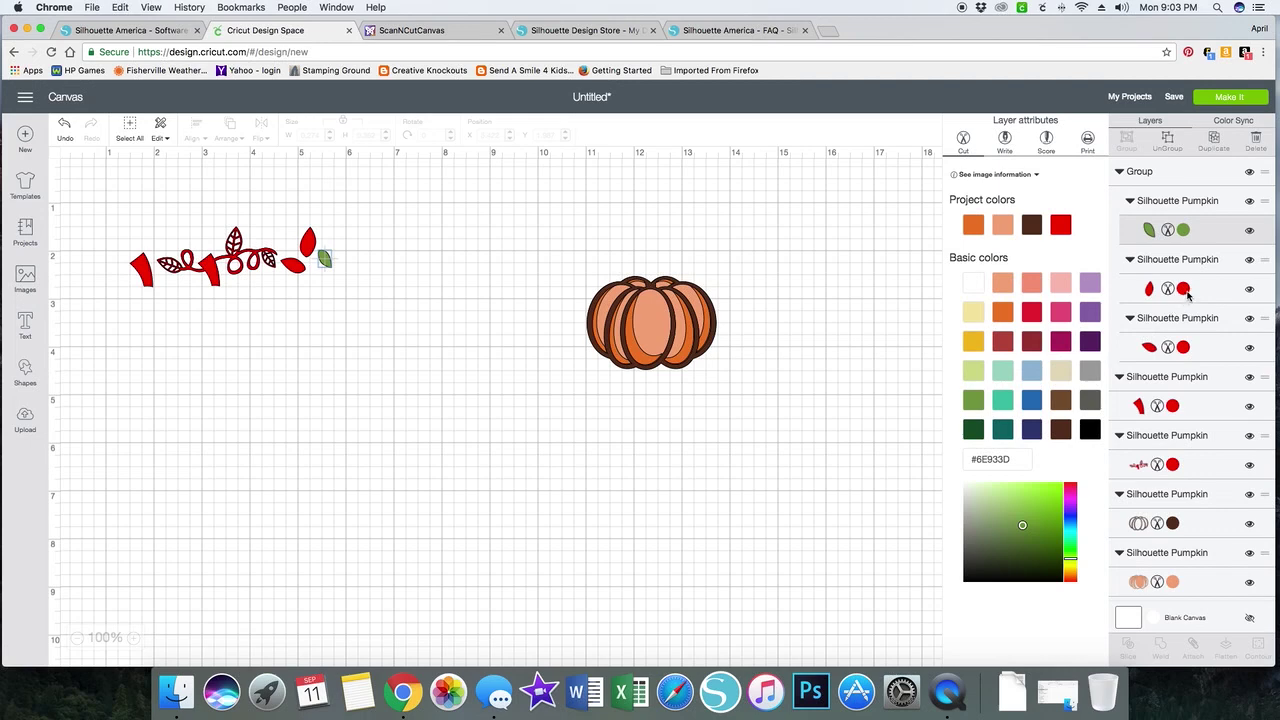
{"action": "left_click", "coordinate": [1185, 292]}
{"action": "left_click", "coordinate": [974, 428]}
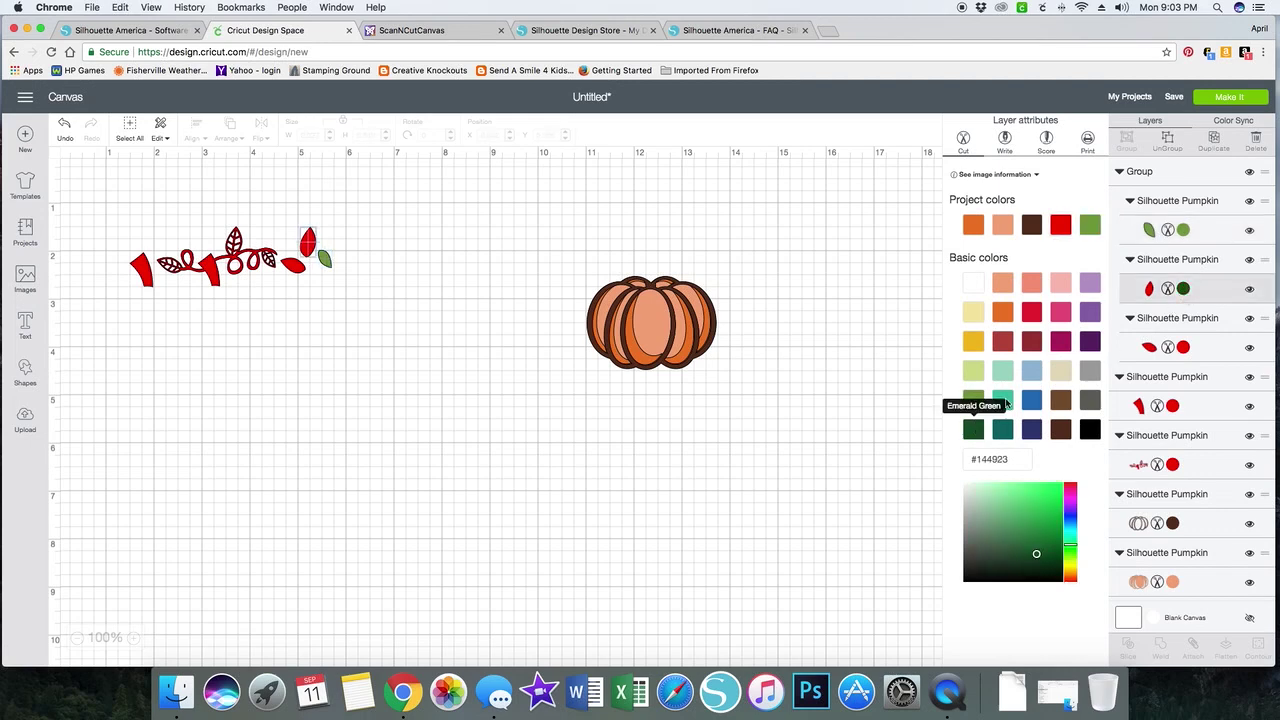
{"action": "left_click", "coordinate": [976, 401]}
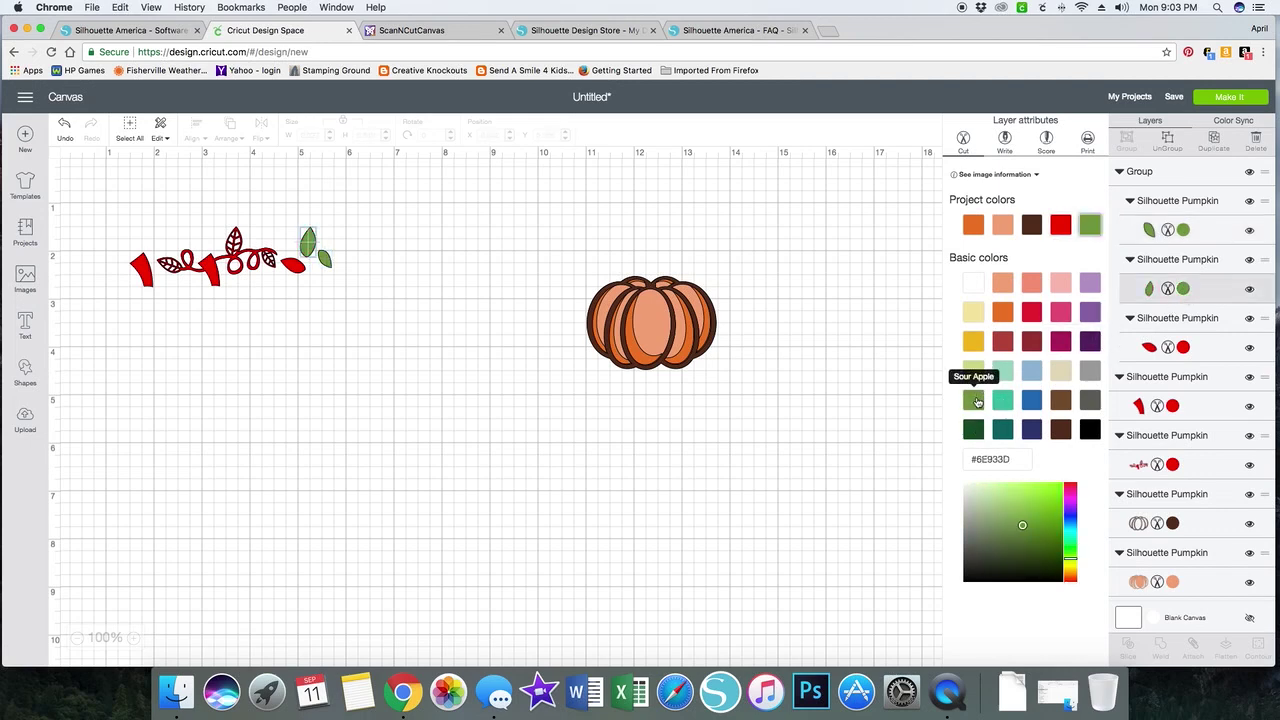
{"action": "left_click", "coordinate": [1184, 347]}
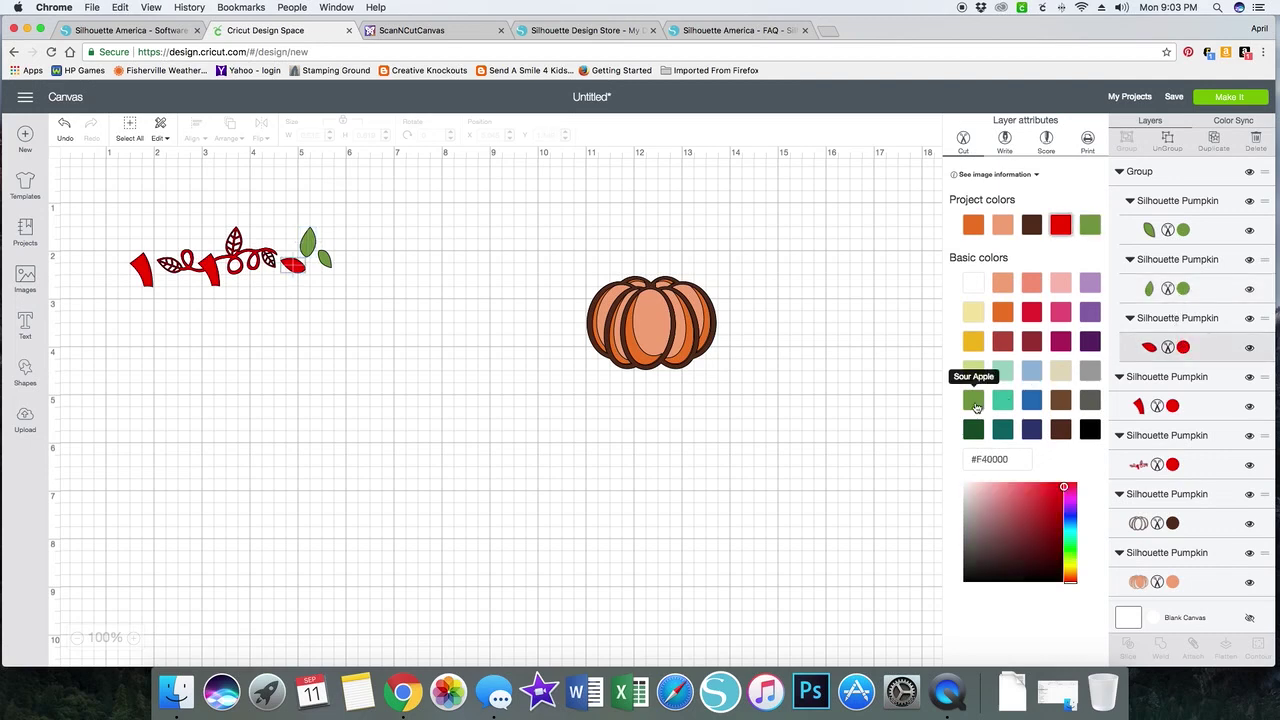
{"action": "left_click", "coordinate": [976, 404]}
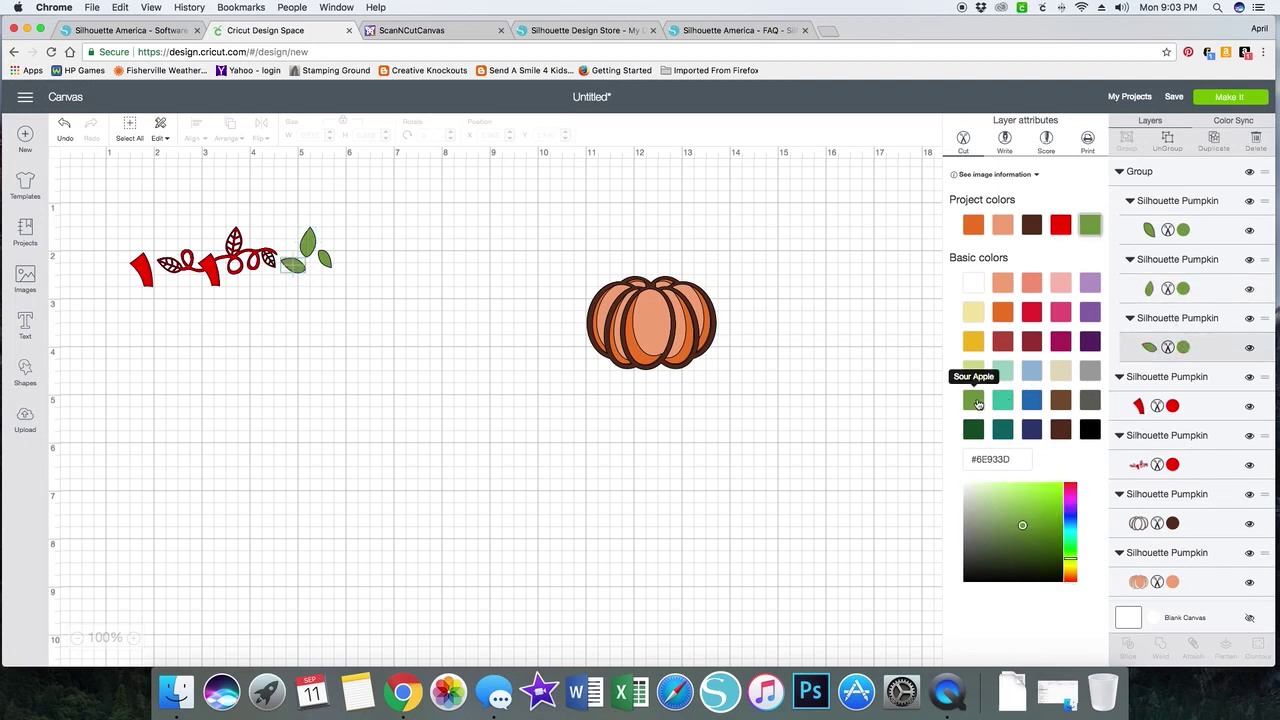
{"action": "left_click", "coordinate": [787, 434]}
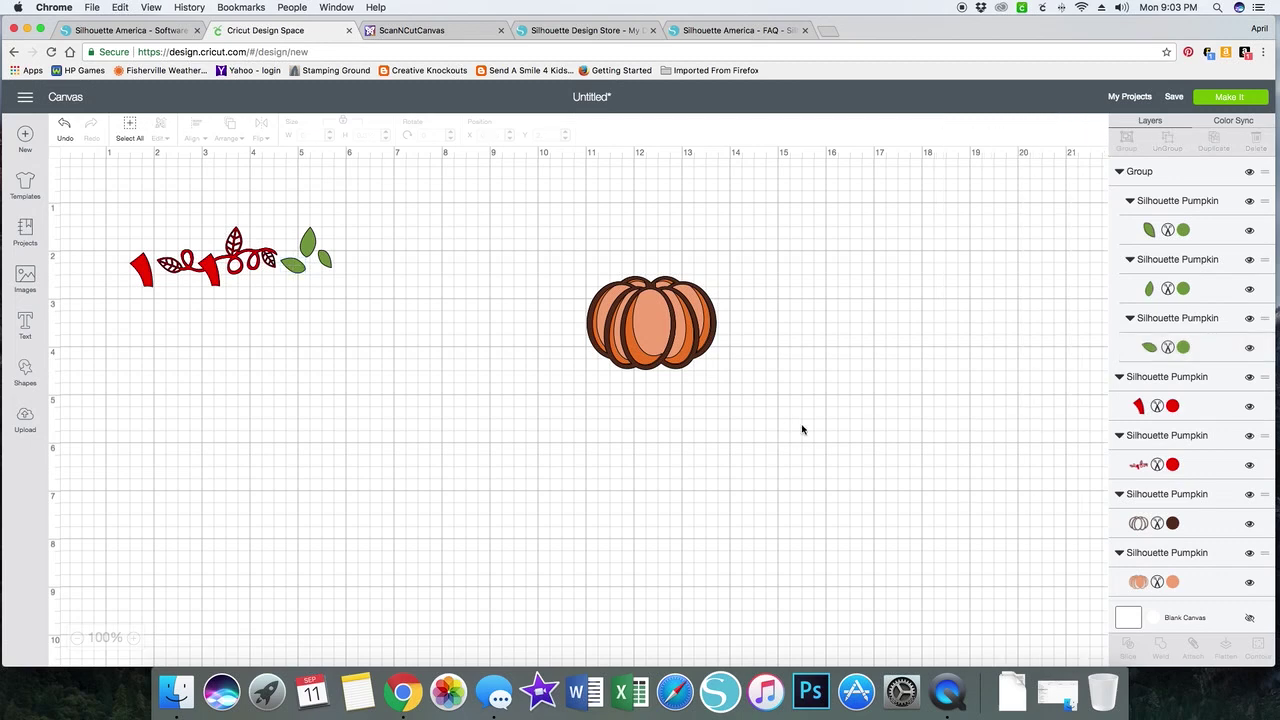
Step: Move the dark brown outline down off the pumpkin to examine the layers, and realign it over them
{"action": "left_click", "coordinate": [675, 354]}
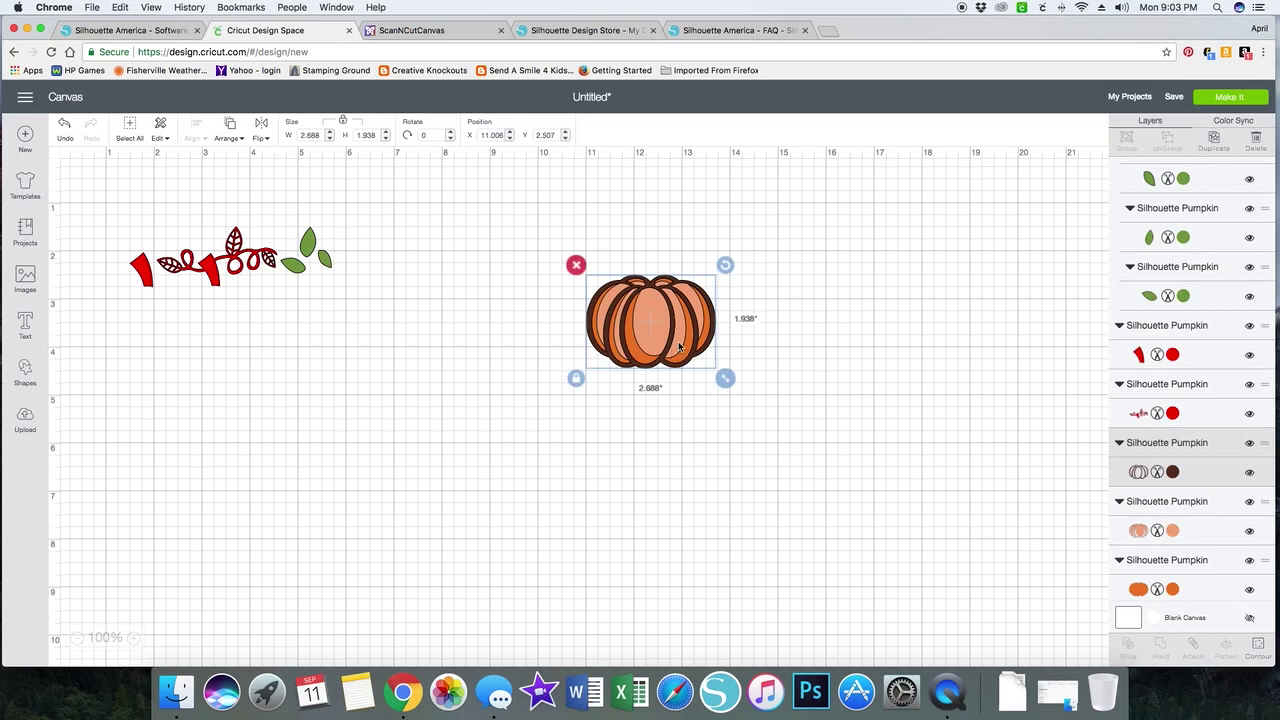
{"action": "left_click_drag", "start_coordinate": [679, 346], "coordinate": [683, 414]}
{"action": "left_click", "coordinate": [674, 322]}
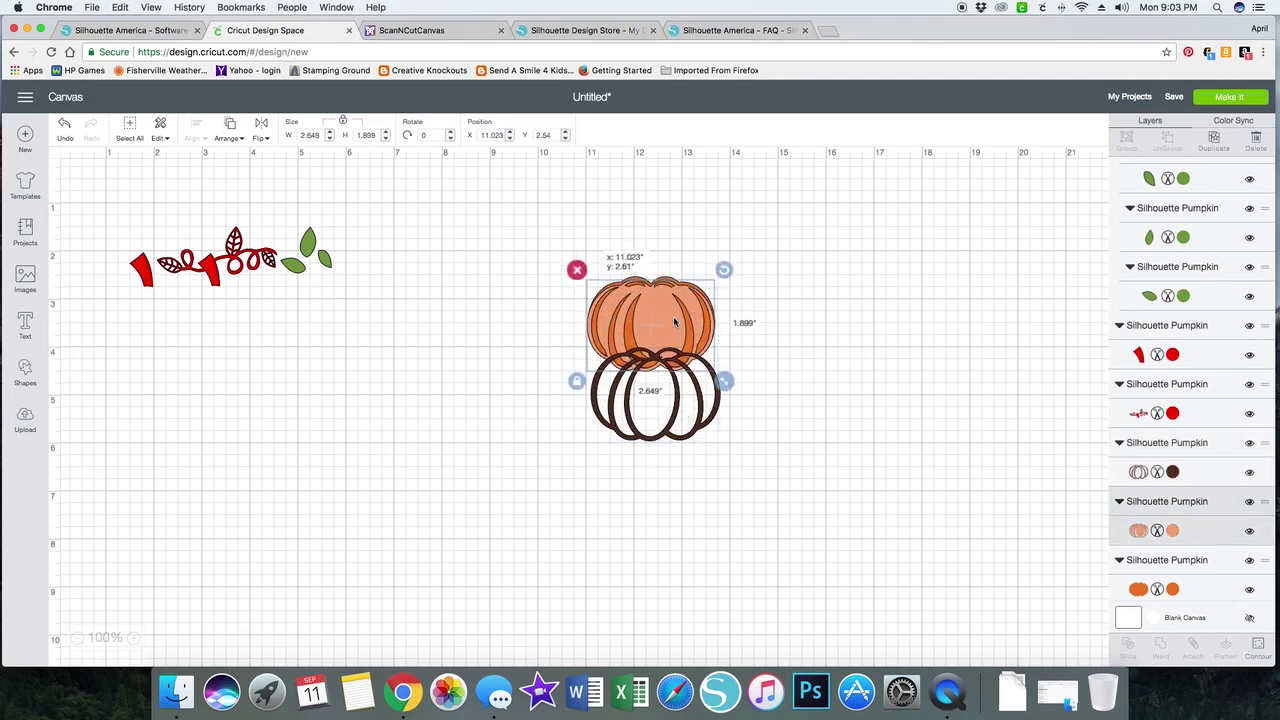
{"action": "left_click_drag", "start_coordinate": [675, 322], "coordinate": [674, 322]}
{"action": "left_click_drag", "start_coordinate": [668, 368], "coordinate": [665, 296]}
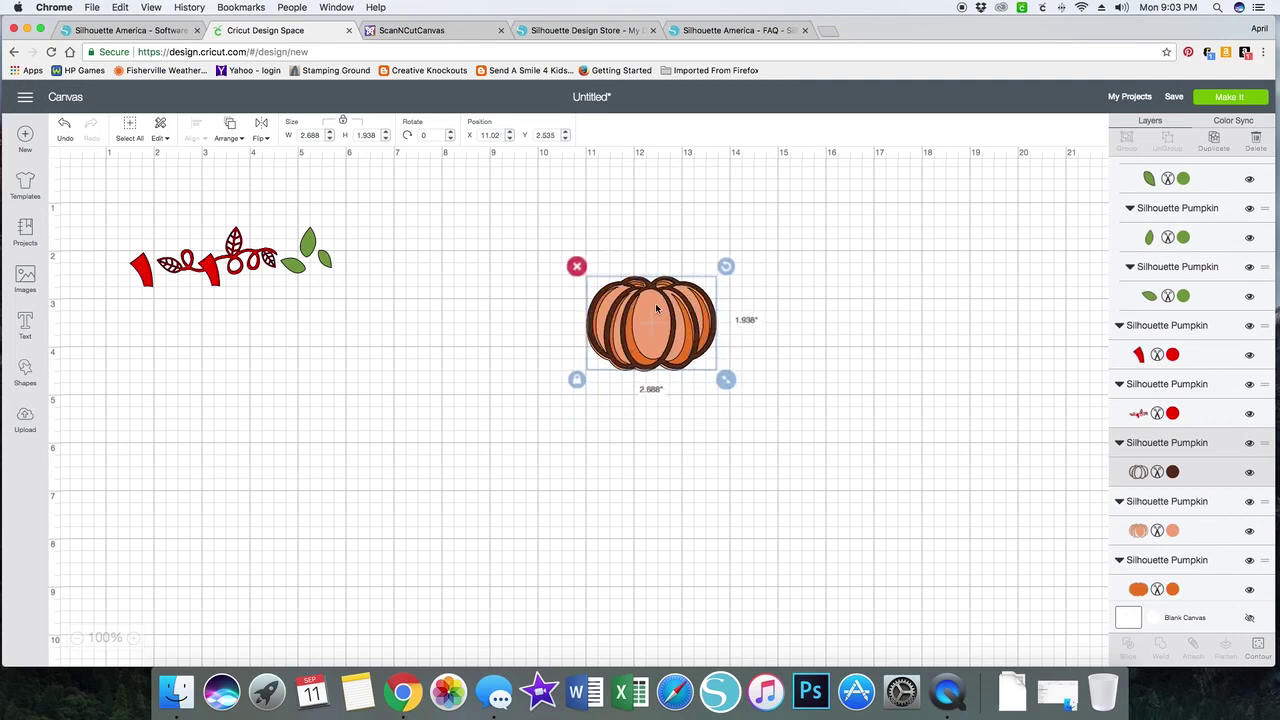
Step: Recolor the vine, leaf outline and stem layer dark brown (#502B1B) to match the pumpkin outline
{"action": "left_click", "coordinate": [213, 276]}
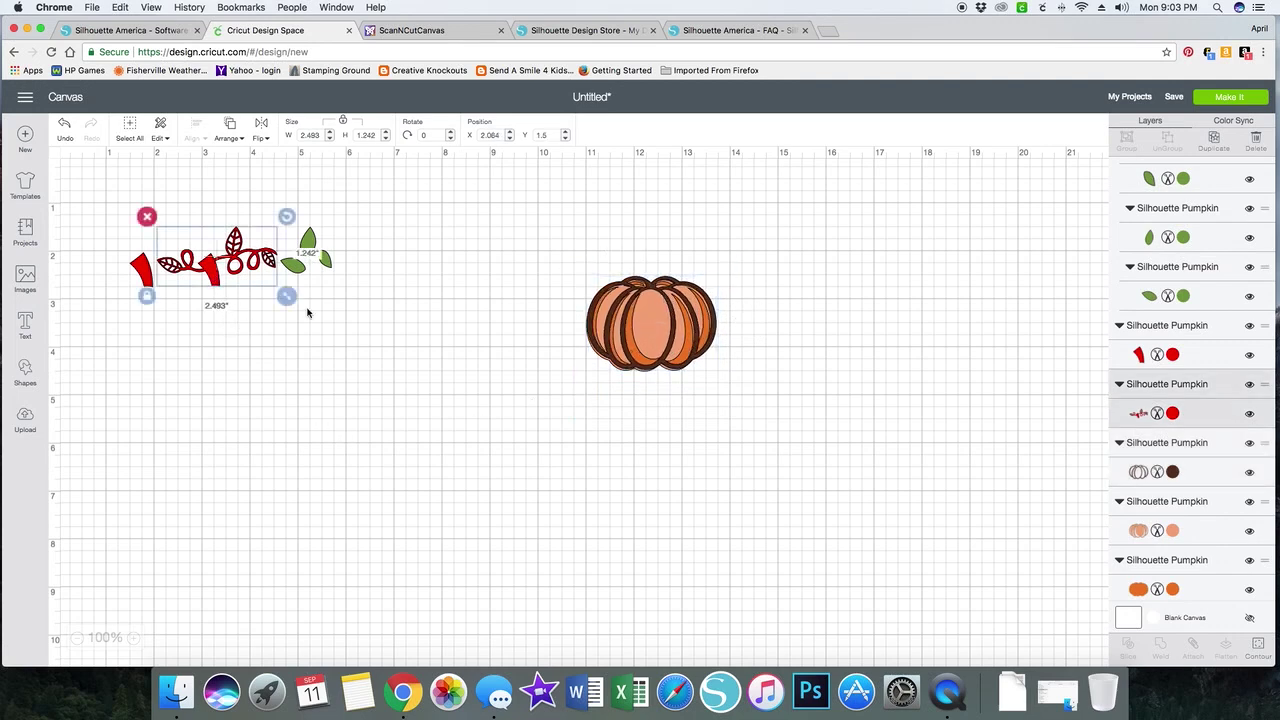
{"action": "left_click", "coordinate": [1173, 414]}
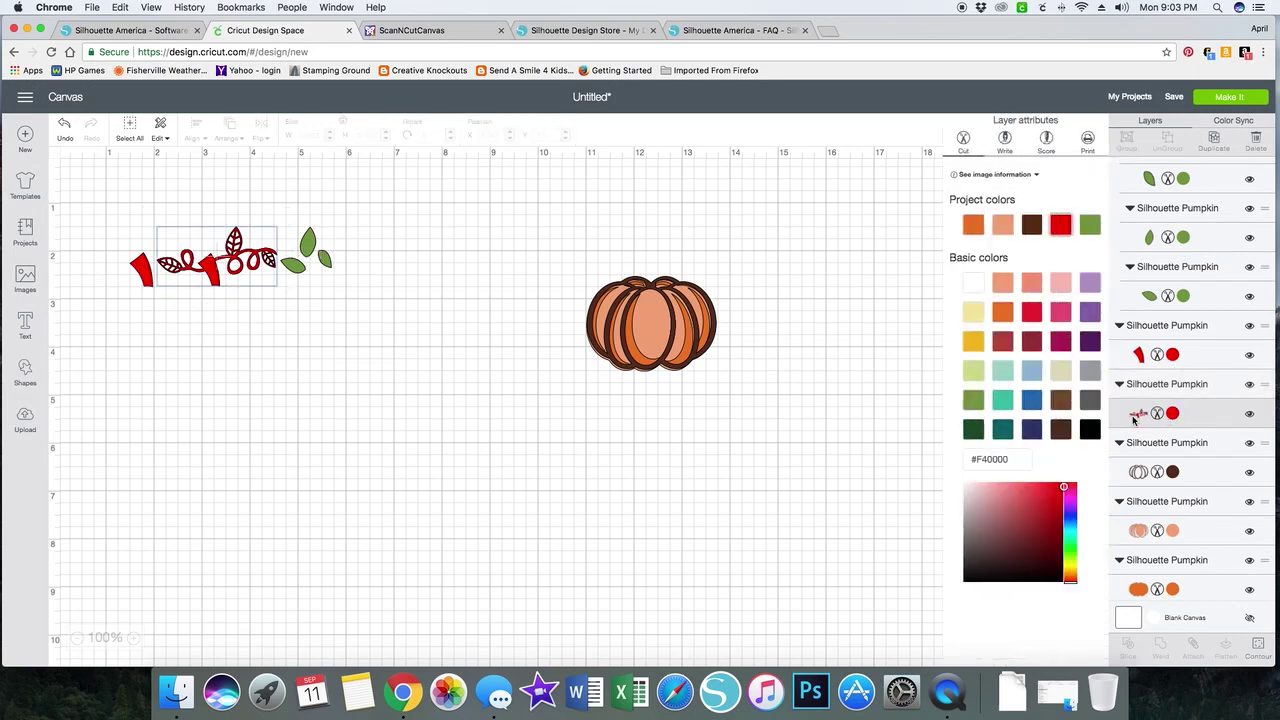
{"action": "left_click", "coordinate": [1060, 431]}
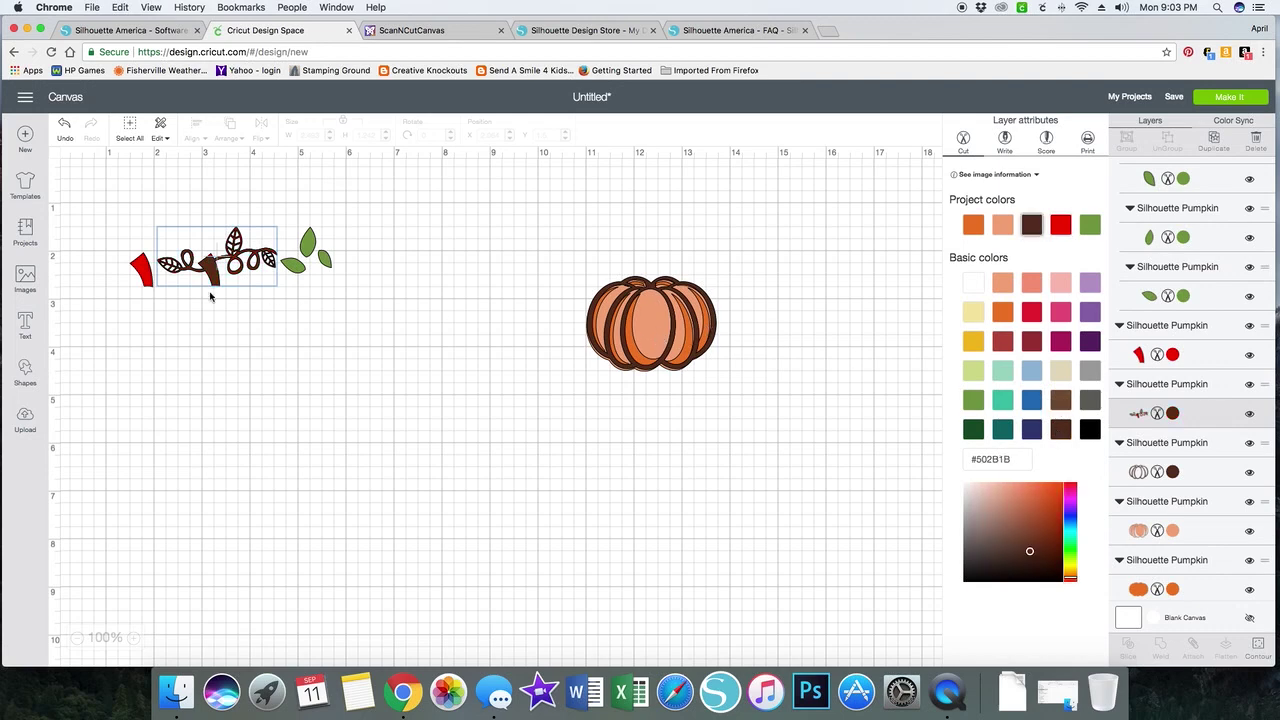
Step: Recolor the solid red stem Emerald Green (#144923) and deselect it
{"action": "left_click", "coordinate": [146, 274]}
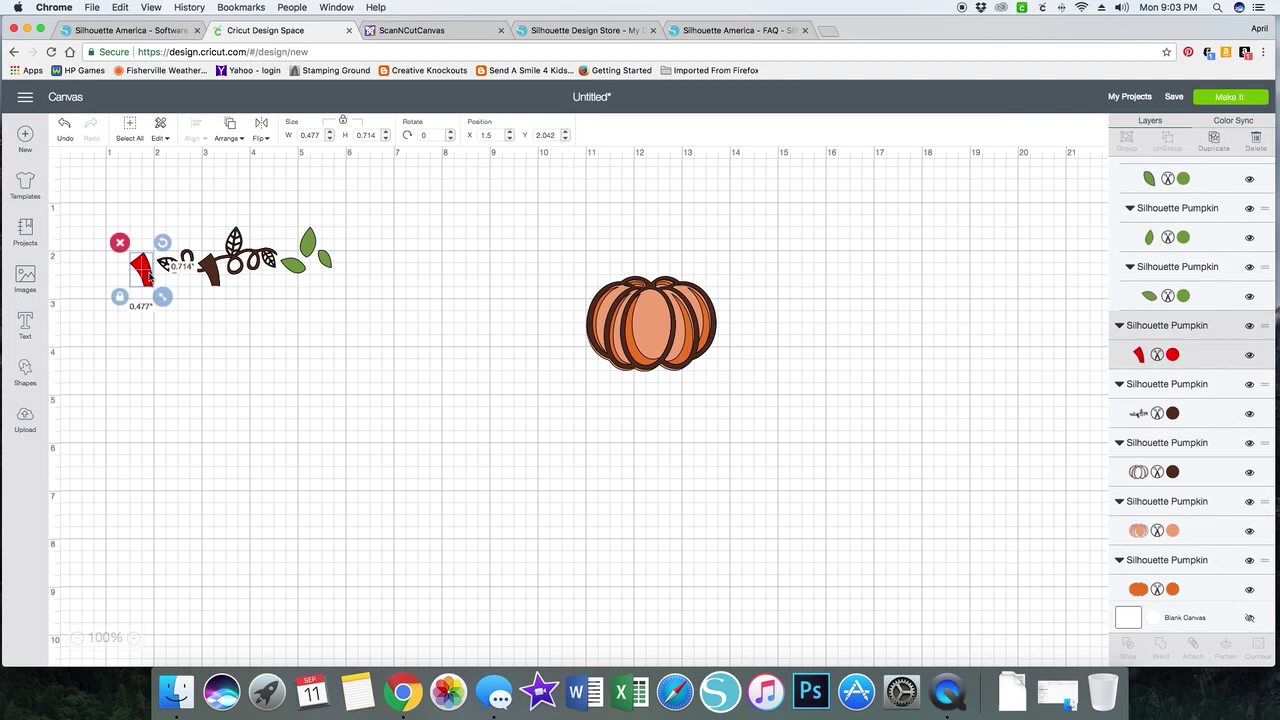
{"action": "left_click", "coordinate": [1175, 355]}
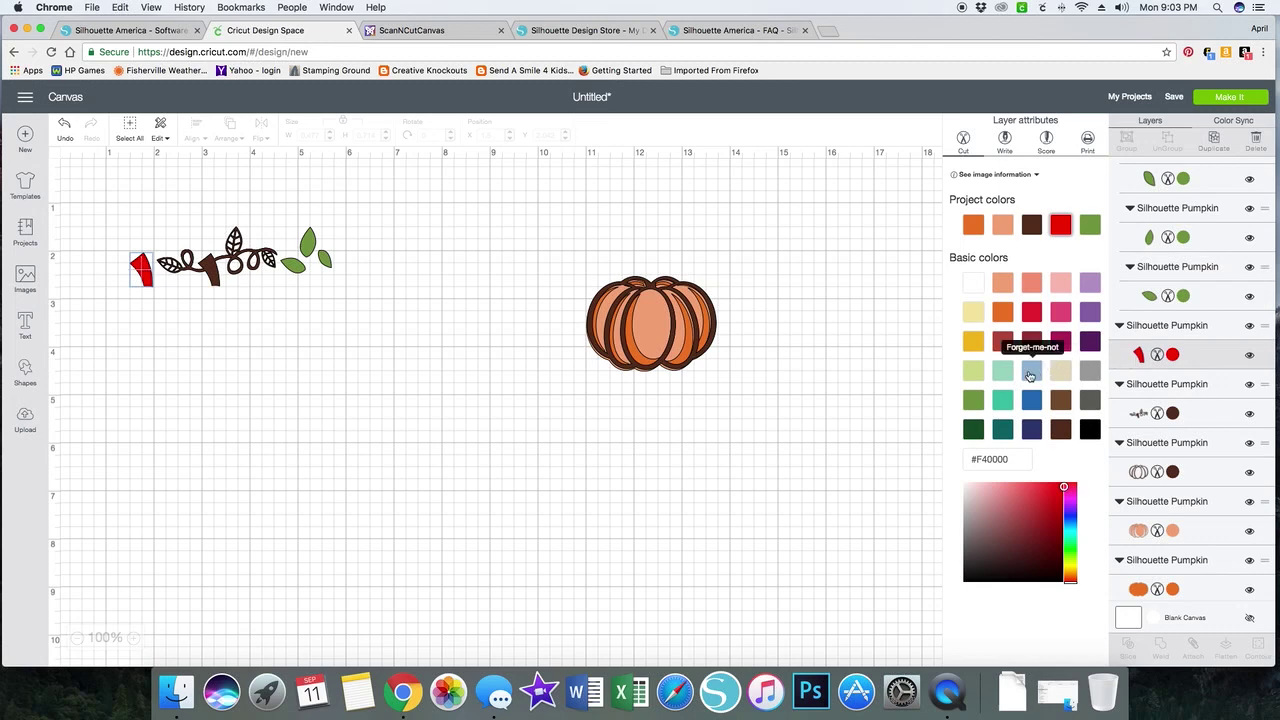
{"action": "left_click", "coordinate": [966, 432]}
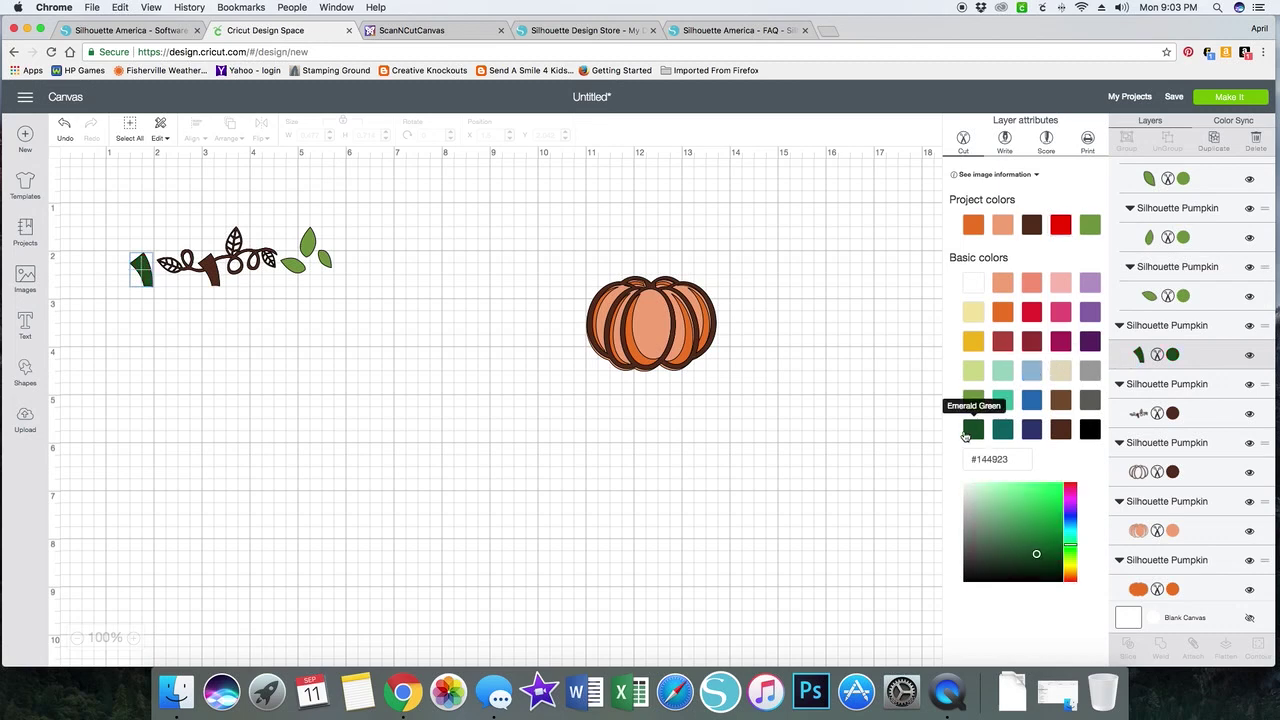
{"action": "left_click", "coordinate": [847, 437]}
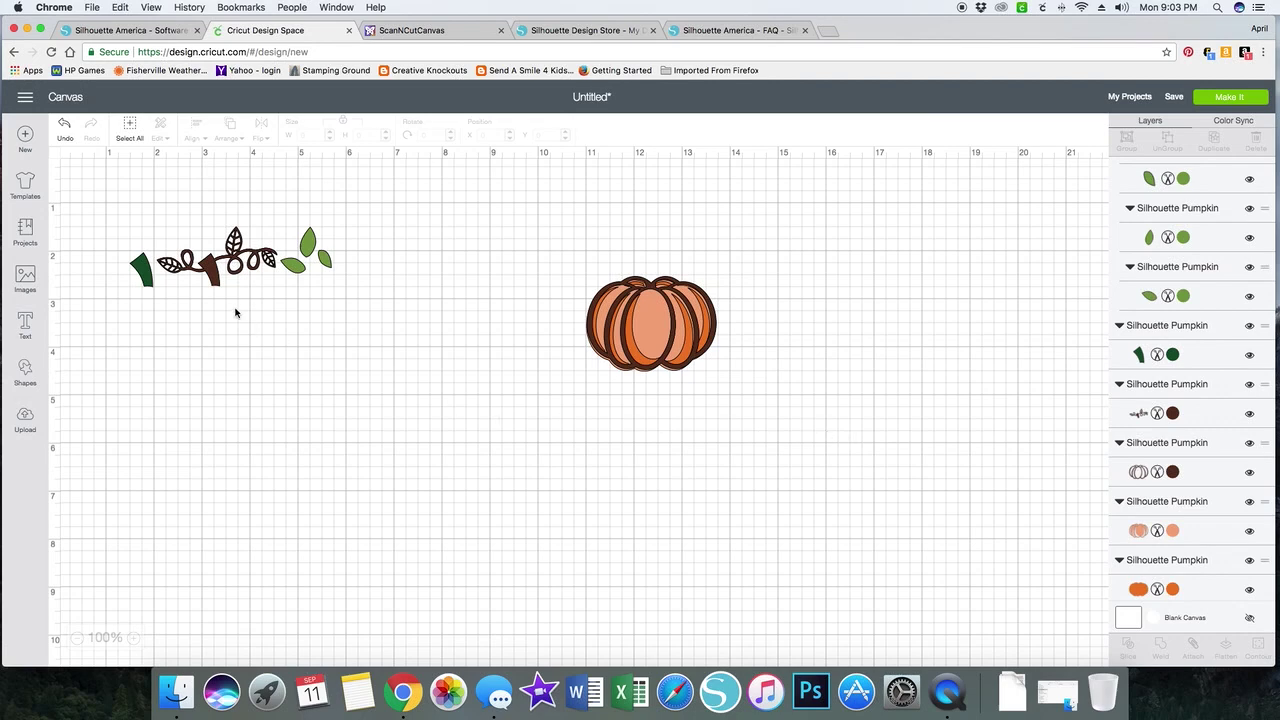
Step: Select all pieces of the pumpkin design and enlarge them together to about 15 by 3.7 inches overall
{"action": "left_click", "coordinate": [622, 337]}
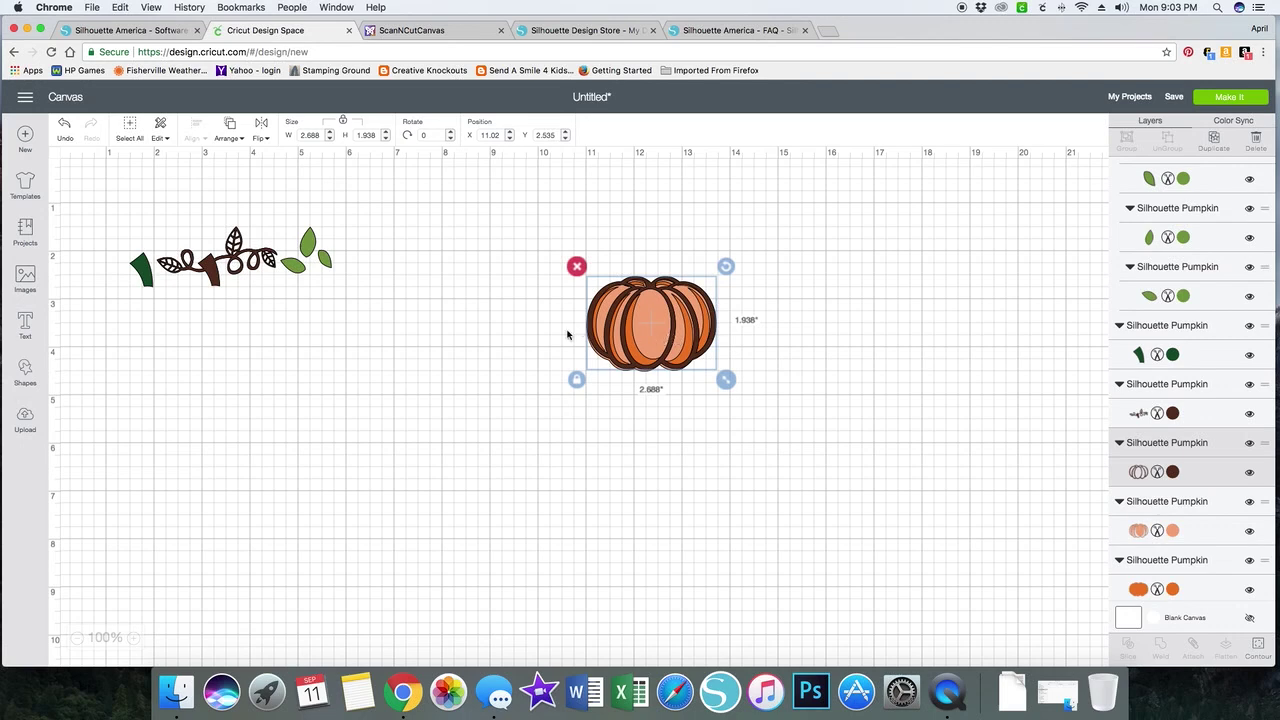
{"action": "left_click_drag", "start_coordinate": [71, 173], "coordinate": [836, 421]}
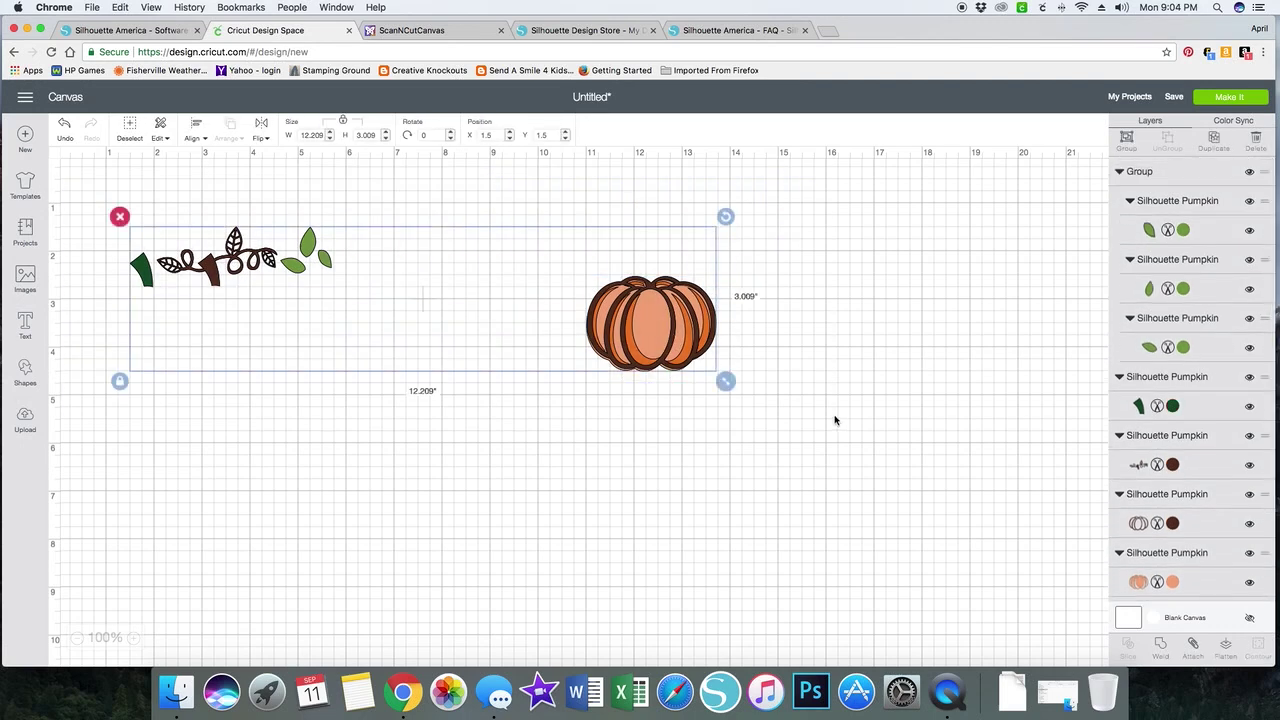
{"action": "left_click", "coordinate": [594, 553]}
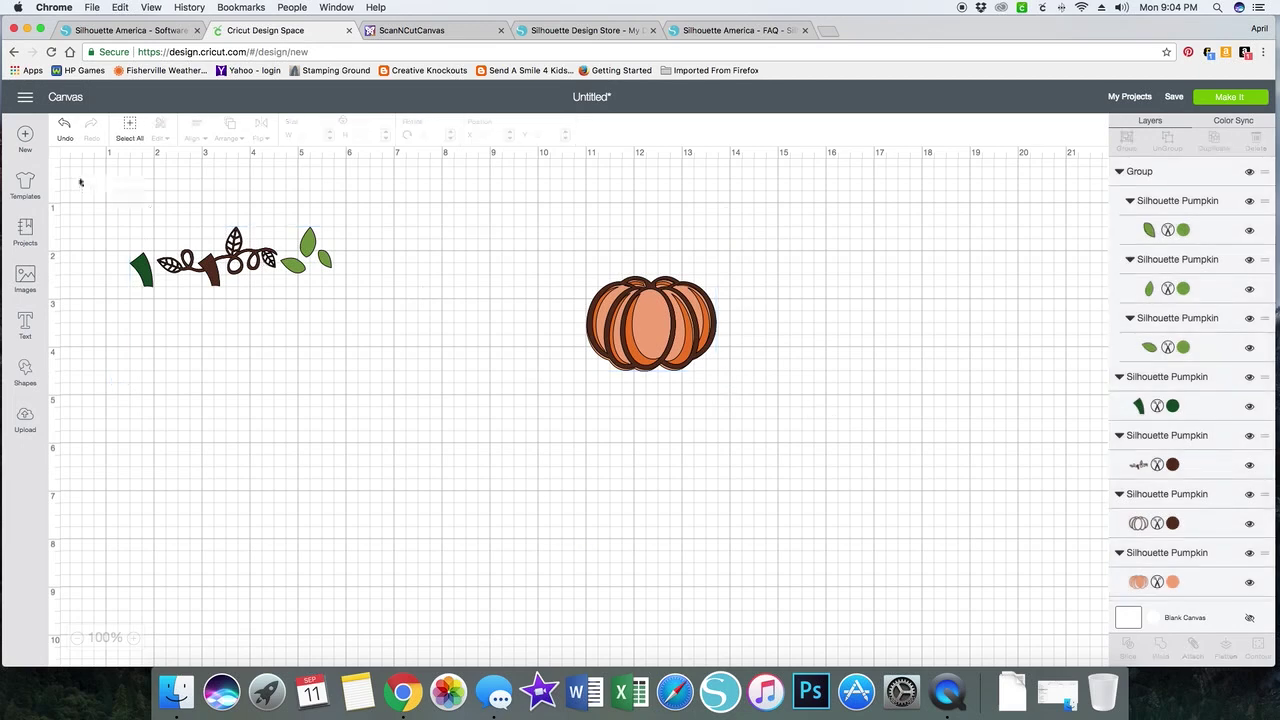
{"action": "left_click_drag", "start_coordinate": [77, 180], "coordinate": [863, 449]}
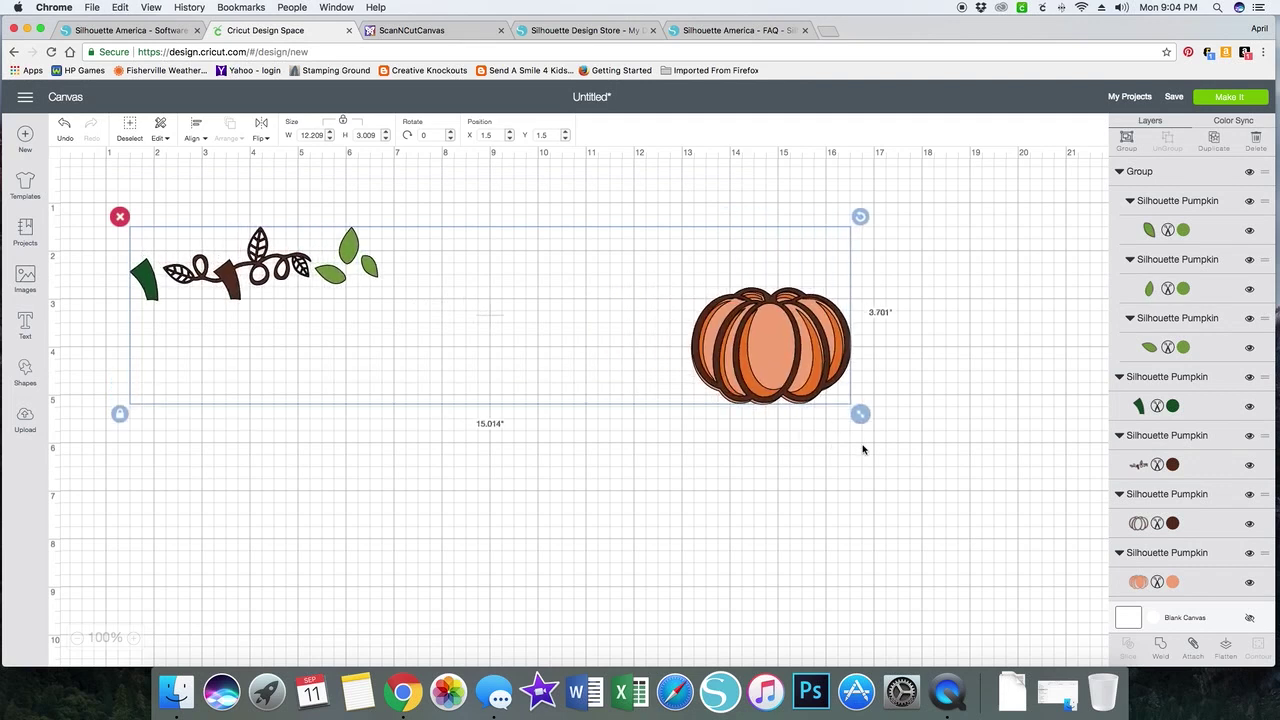
{"action": "left_click", "coordinate": [949, 341]}
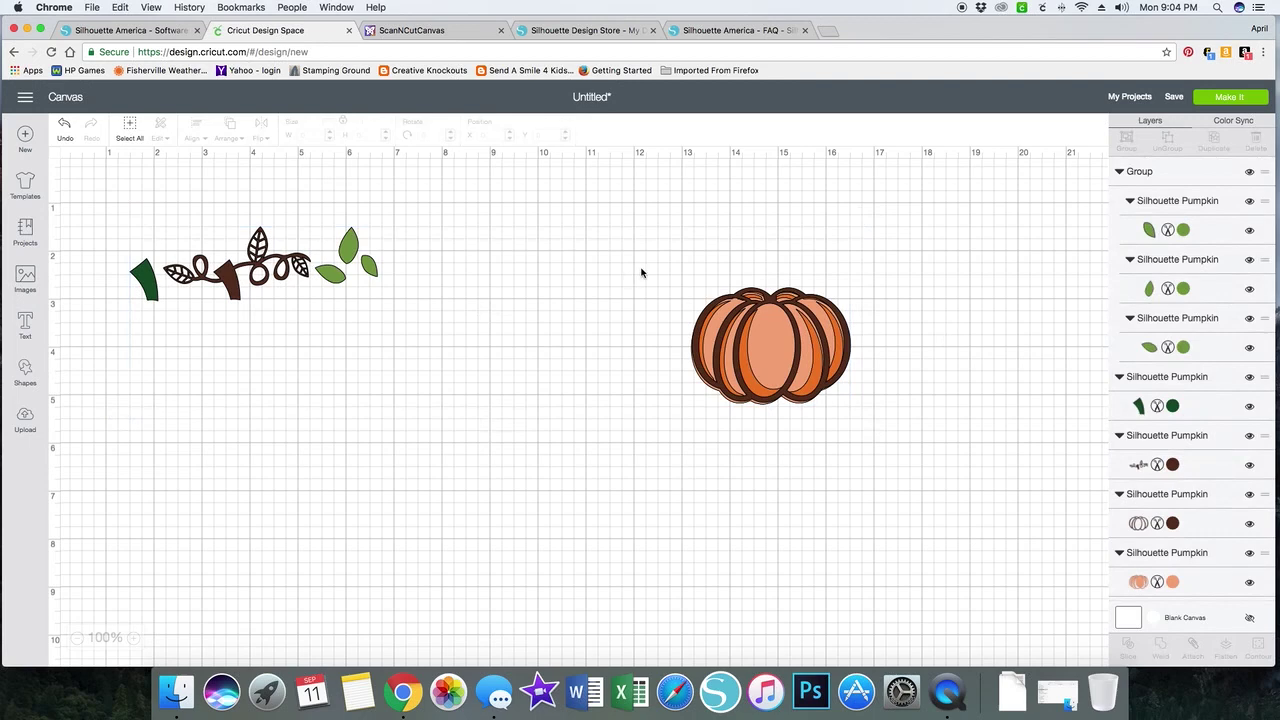
Step: Move the green leaves, the brown vine and the green stem next to the enlarged pumpkin
{"action": "left_click_drag", "start_coordinate": [370, 262], "coordinate": [692, 257]}
{"action": "left_click_drag", "start_coordinate": [265, 278], "coordinate": [792, 256]}
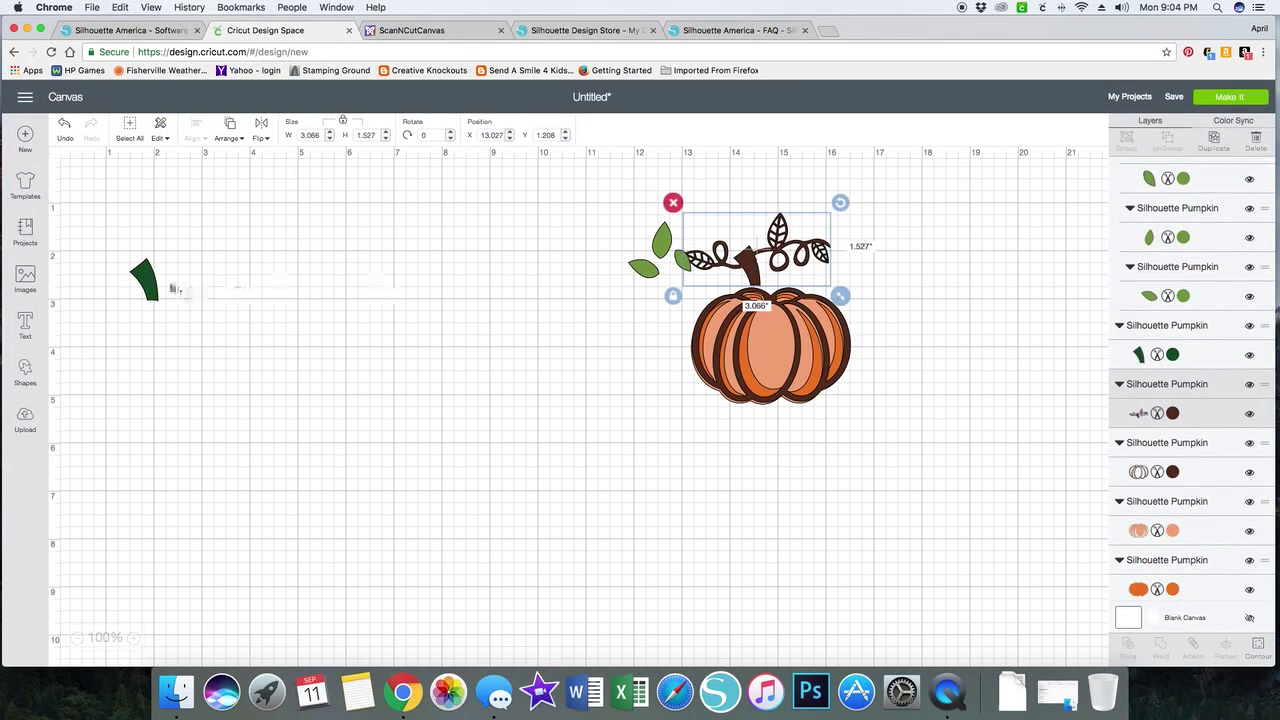
{"action": "left_click_drag", "start_coordinate": [170, 285], "coordinate": [684, 311]}
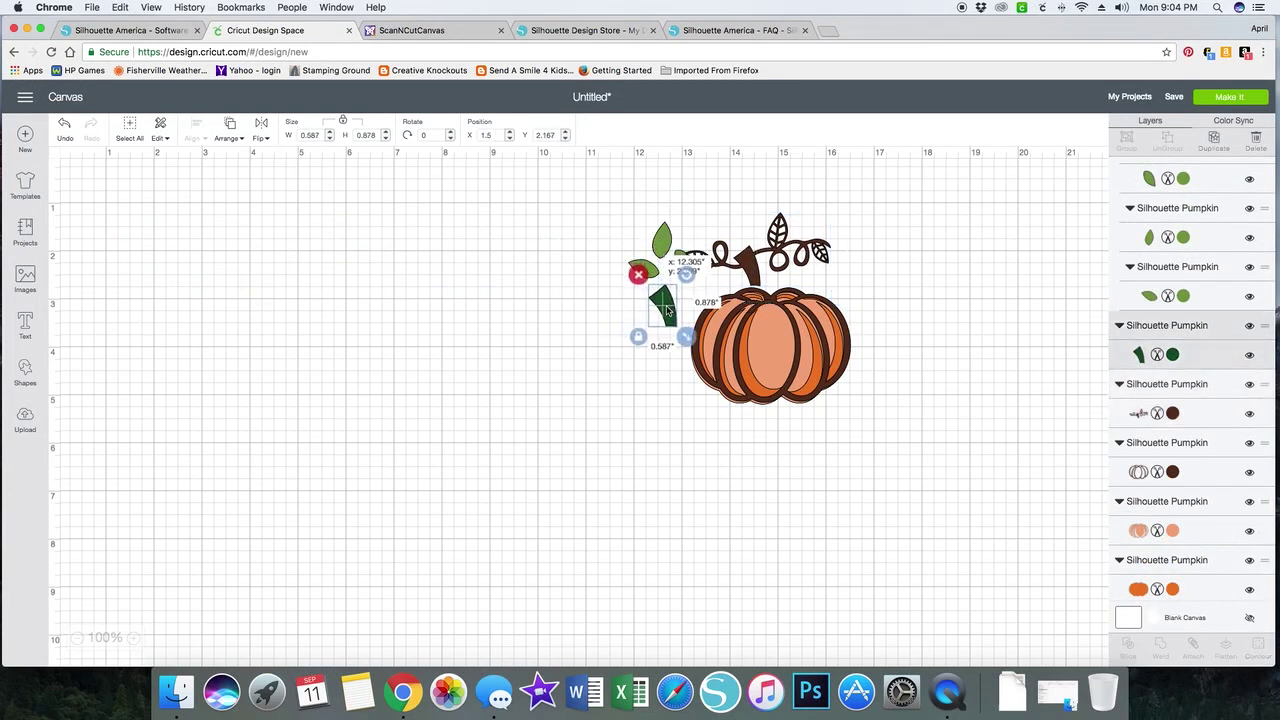
{"action": "left_click_drag", "start_coordinate": [559, 179], "coordinate": [898, 432]}
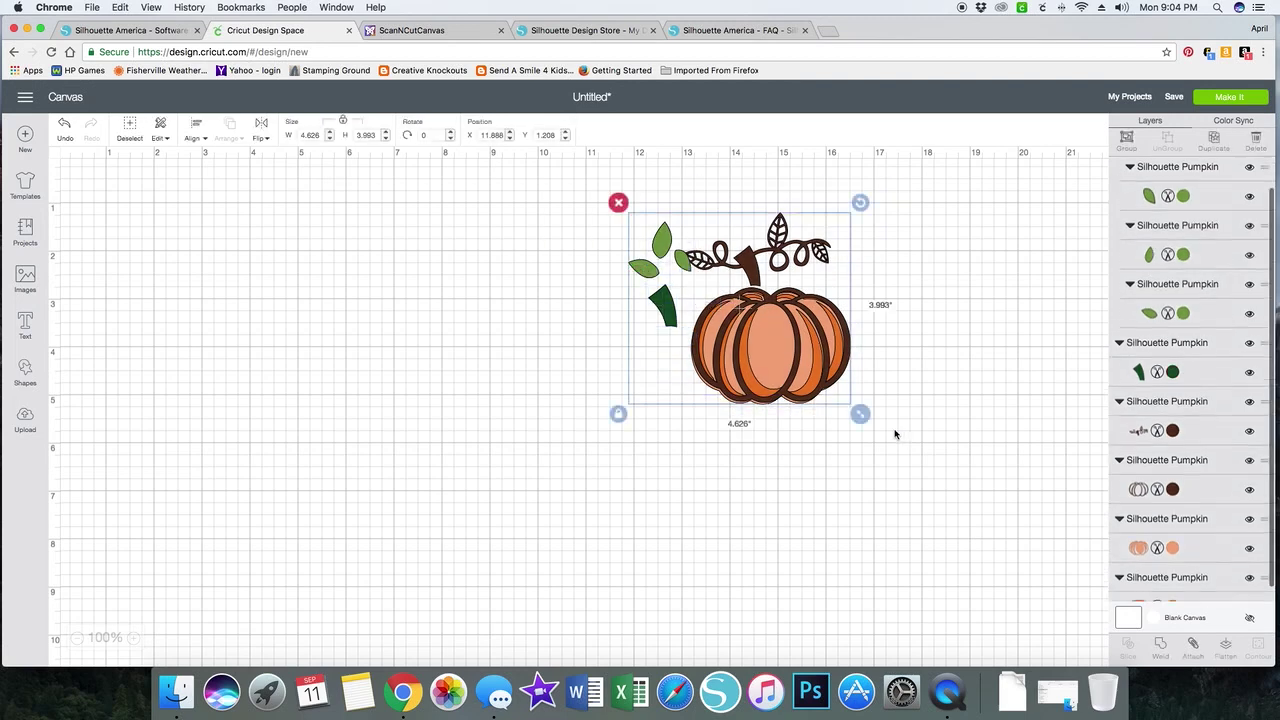
{"action": "right_click", "coordinate": [762, 350]}
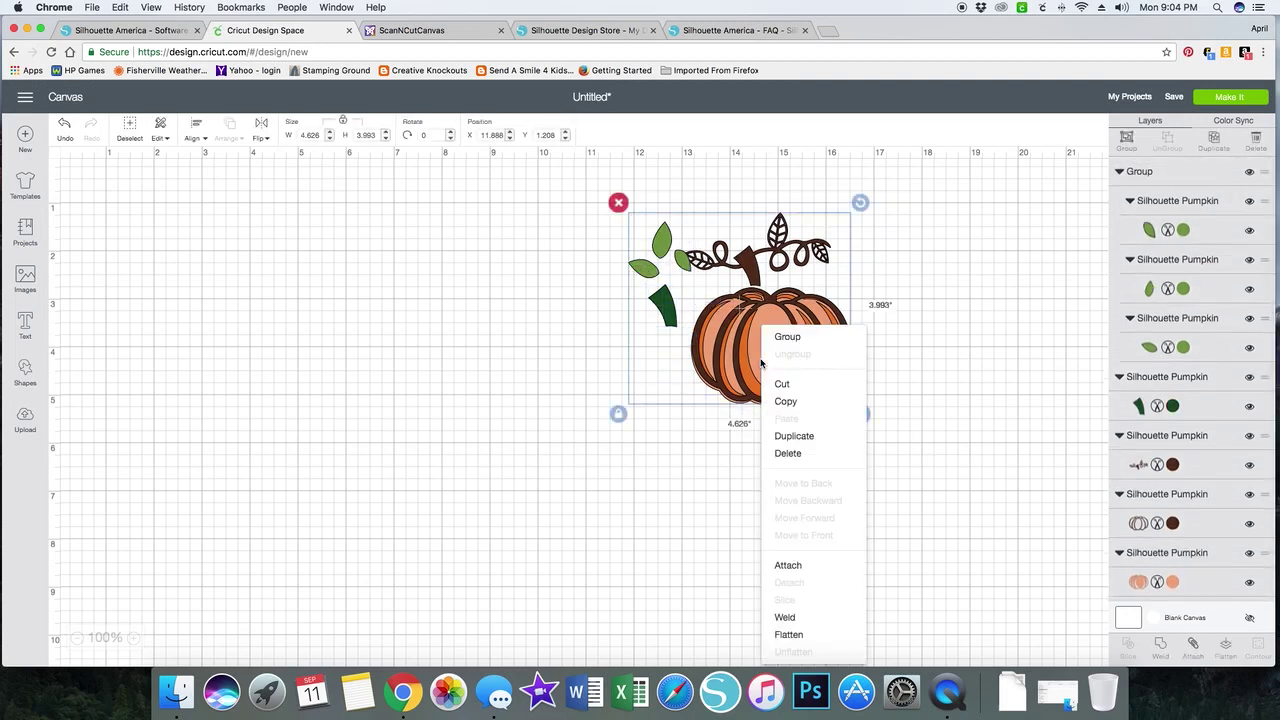
{"action": "left_click", "coordinate": [936, 345]}
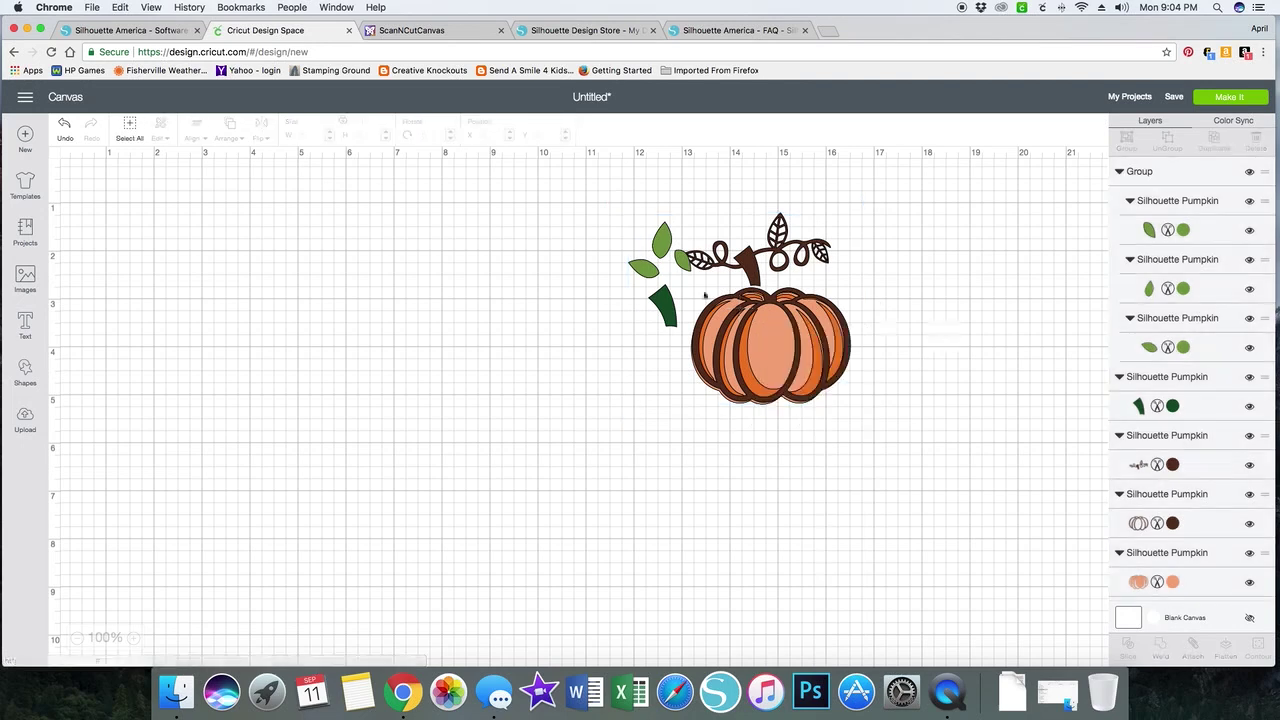
Step: Duplicate the whole pumpkin design, place the copy left of the original and shrink it to about 3.9 by 3.4 inches
{"action": "left_click_drag", "start_coordinate": [795, 348], "coordinate": [840, 435]}
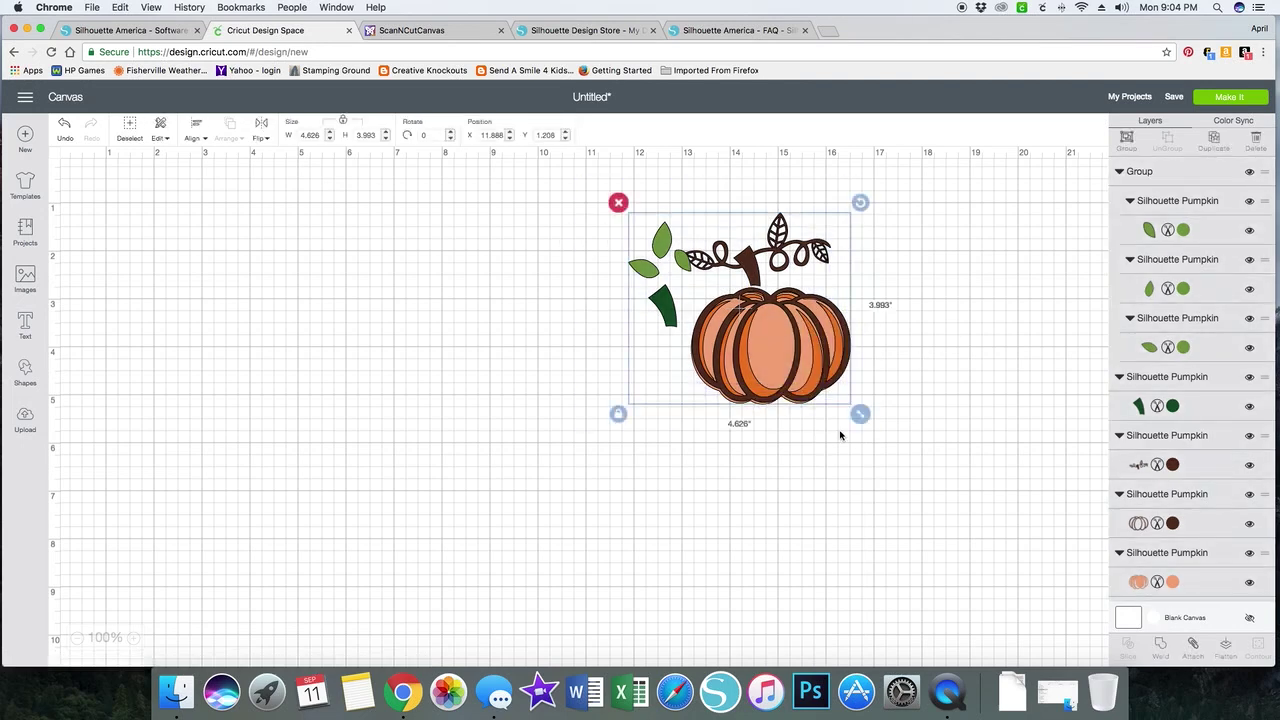
{"action": "right_click", "coordinate": [765, 380]}
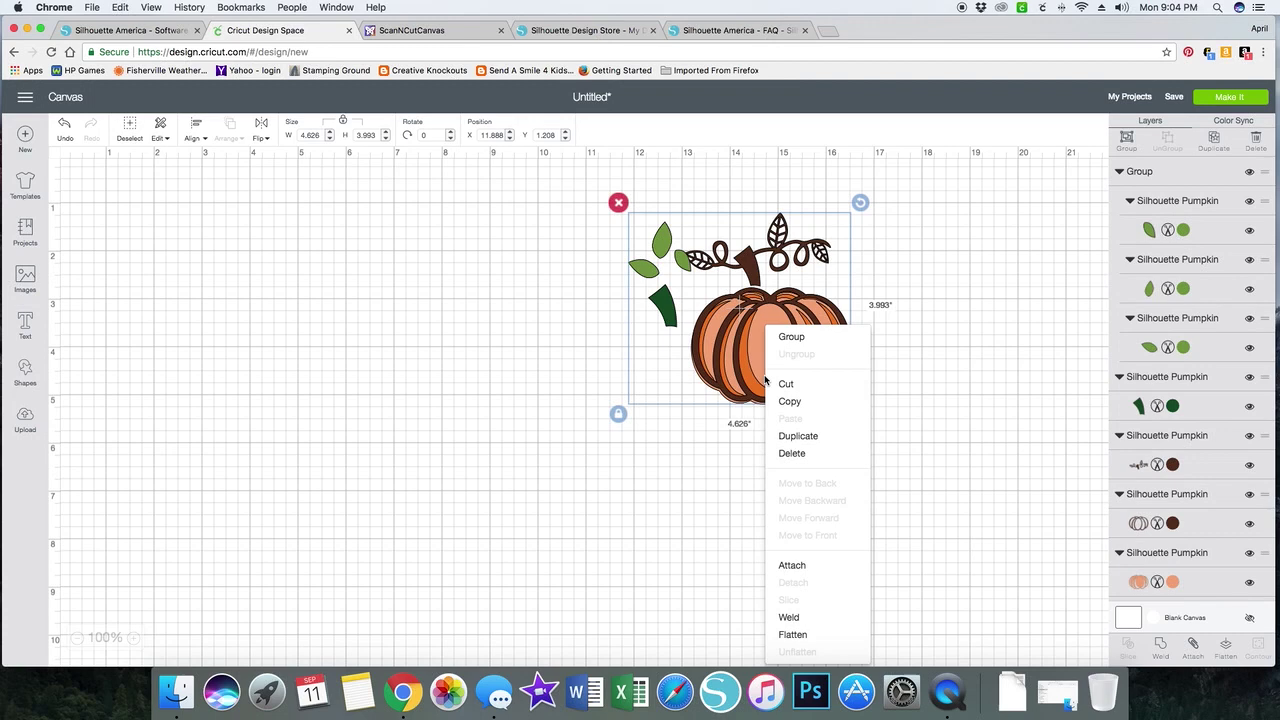
{"action": "left_click", "coordinate": [780, 430]}
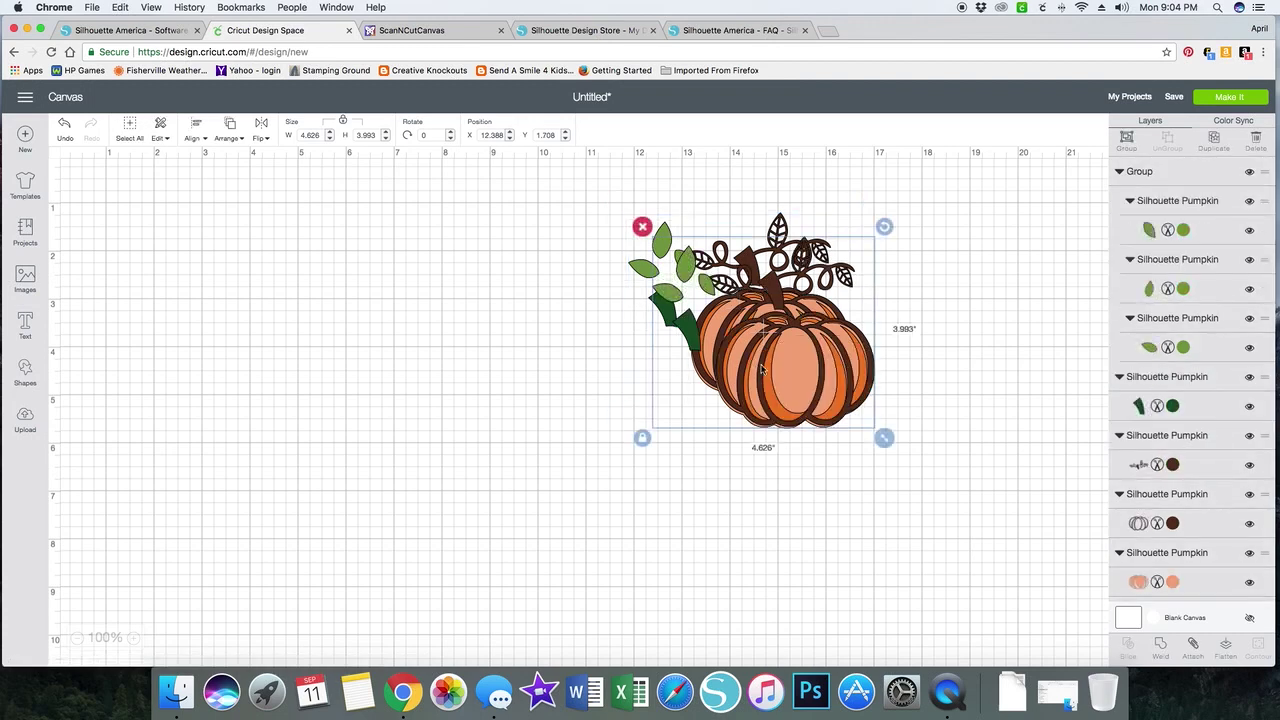
{"action": "left_click_drag", "start_coordinate": [745, 381], "coordinate": [409, 359]}
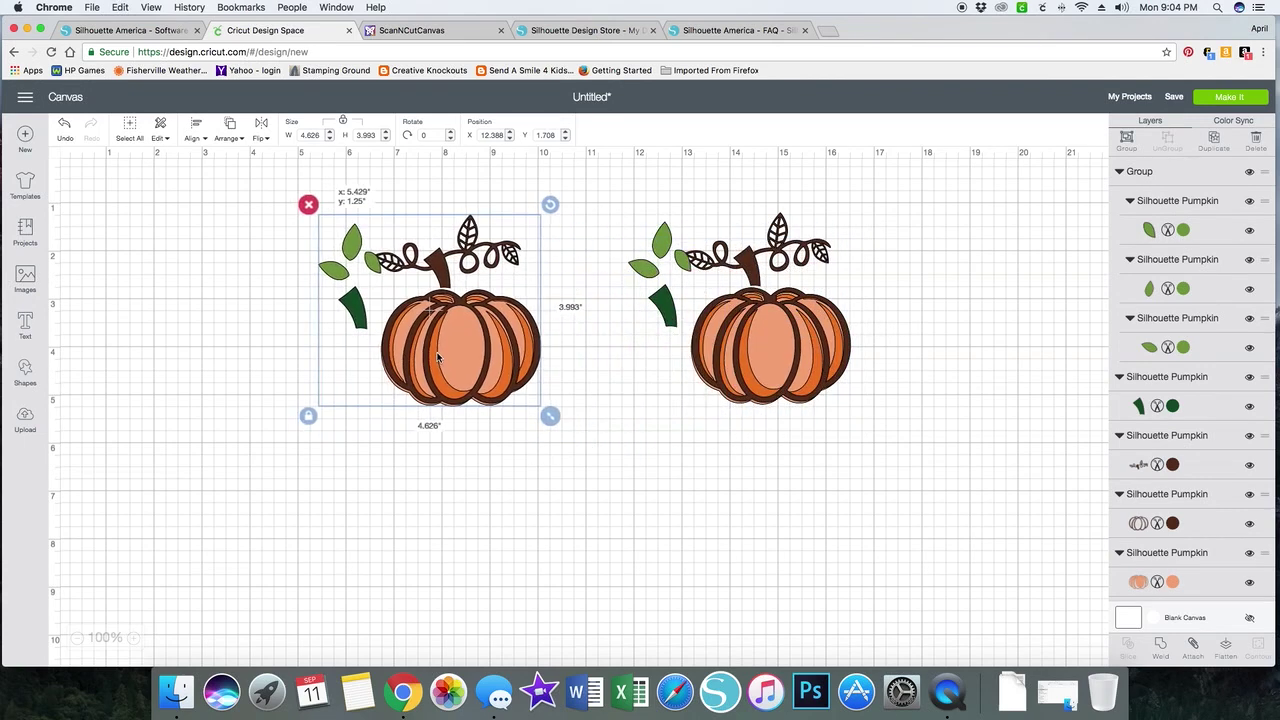
{"action": "left_click_drag", "start_coordinate": [552, 420], "coordinate": [516, 392]}
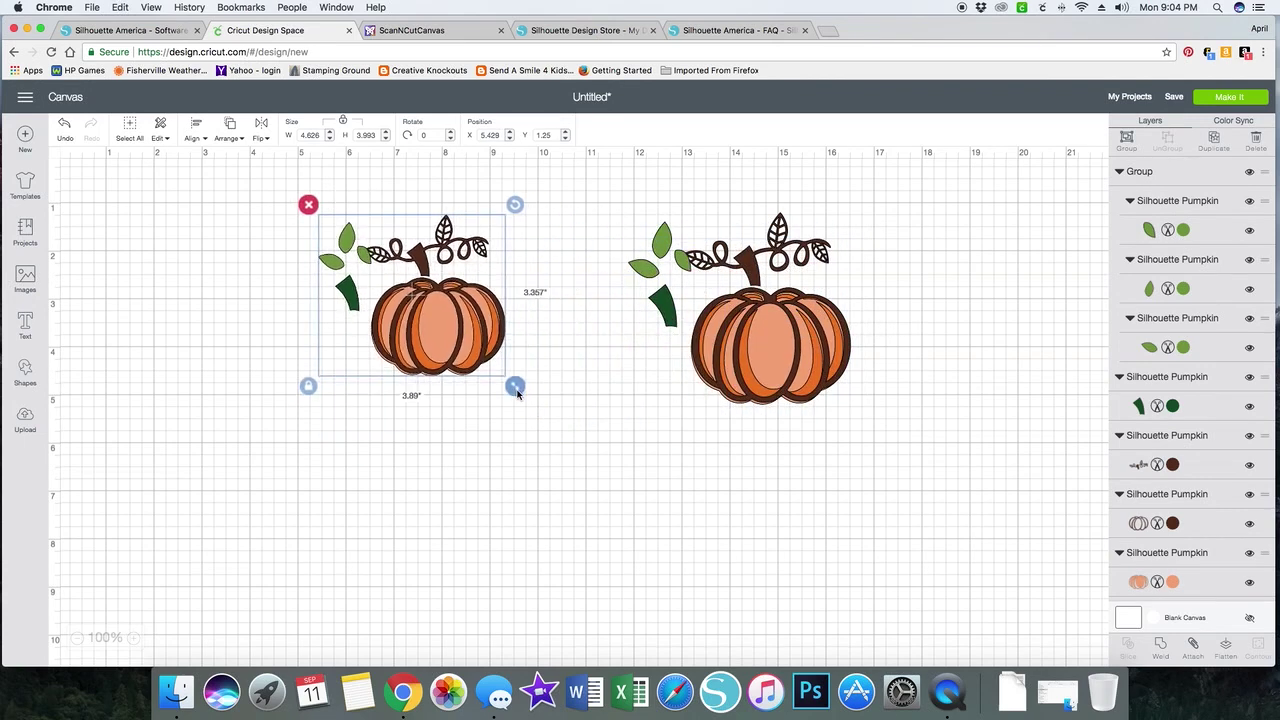
Step: Duplicate the smaller pumpkin design, place the copy below and between the other two, and shrink it to about 3.6 by 3.1 inches
{"action": "right_click", "coordinate": [453, 355]}
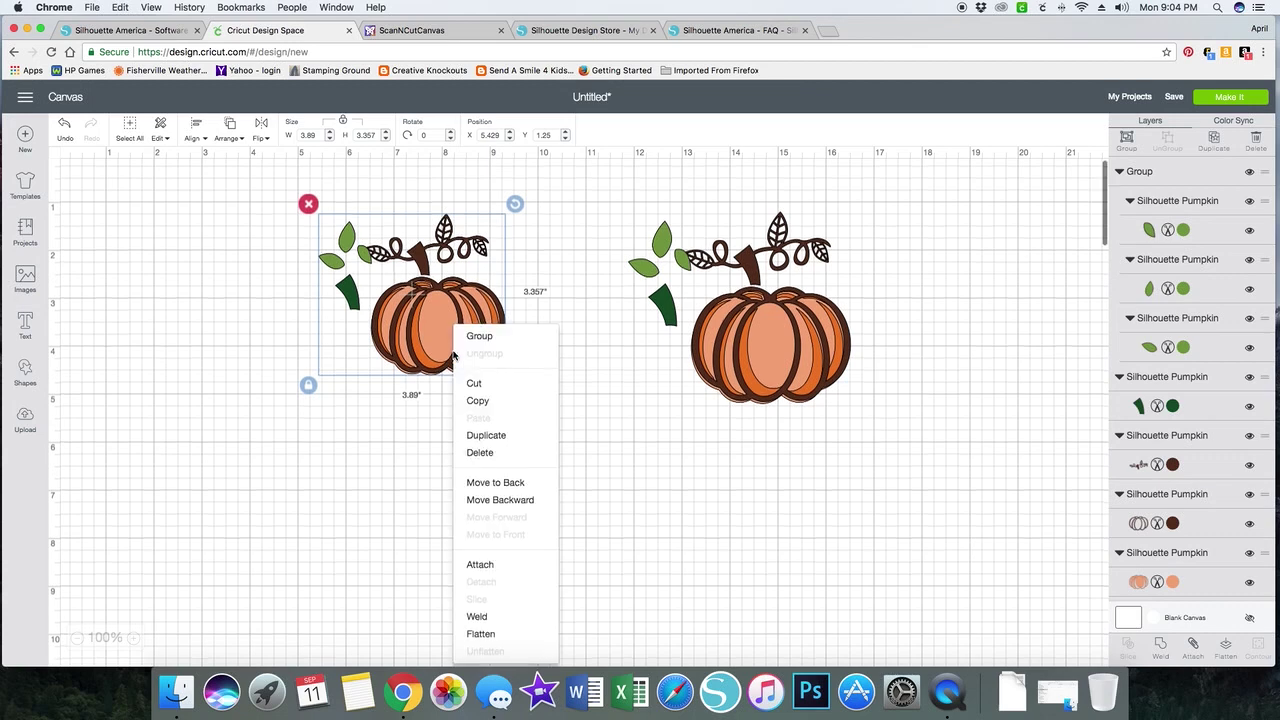
{"action": "left_click", "coordinate": [479, 438]}
{"action": "left_click_drag", "start_coordinate": [461, 352], "coordinate": [630, 537]}
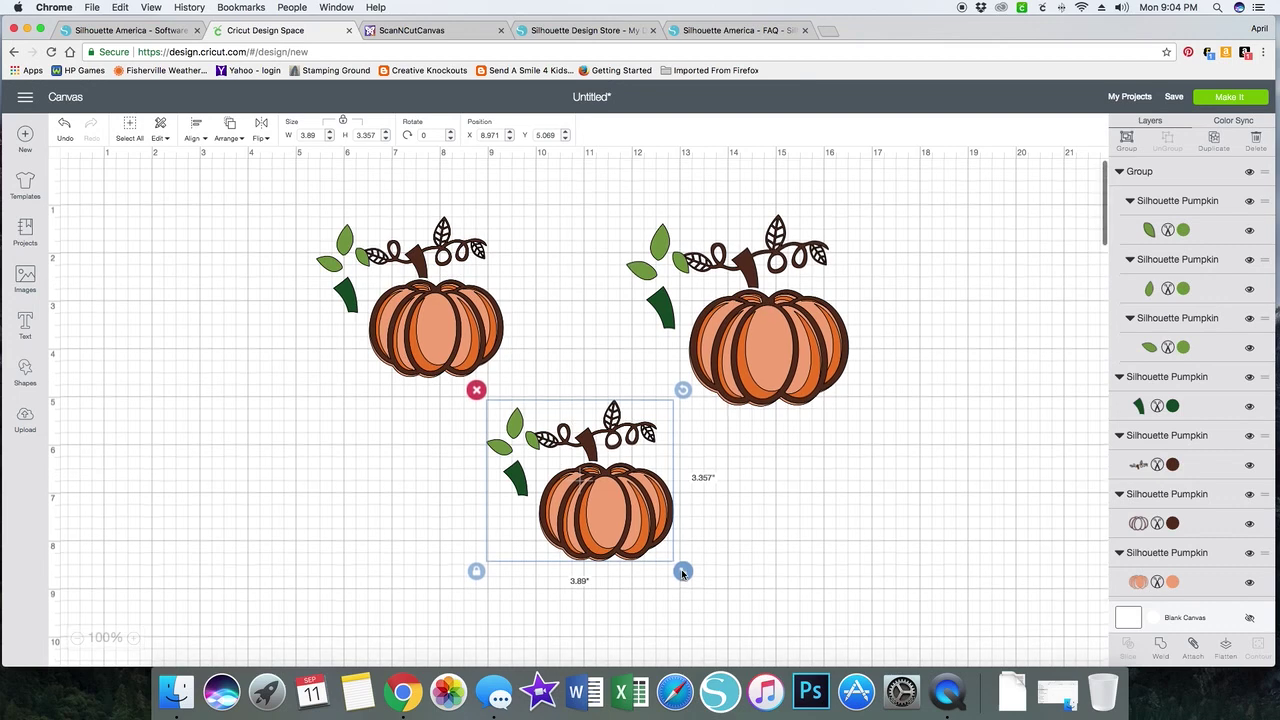
{"action": "mouse_move", "coordinate": [682, 572]}
{"action": "left_mouse_down"}
{"action": "mouse_move", "coordinate": [661, 546]}
{"action": "mouse_move", "coordinate": [667, 555]}
{"action": "left_mouse_up"}
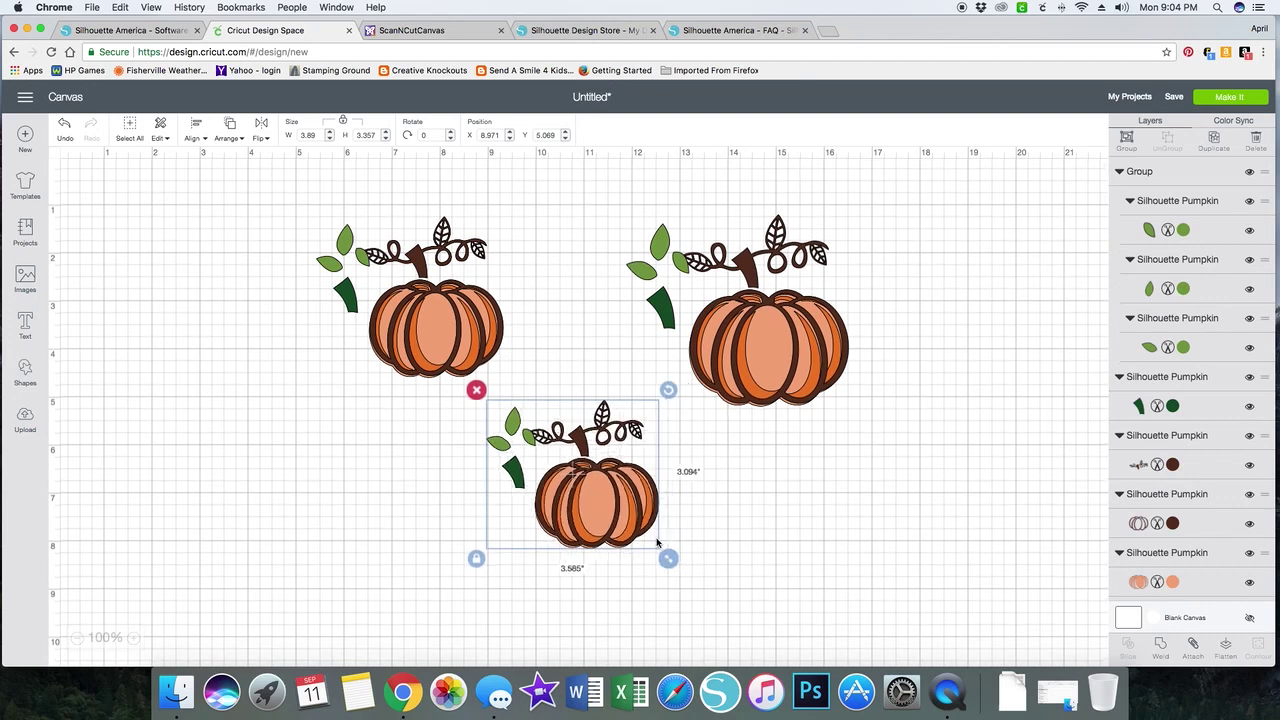
{"action": "left_click", "coordinate": [775, 525]}
Step: Send the project to mat preparation and examine the cut layout on each of the five color mats
{"action": "scroll", "coordinate": [780, 460], "scroll_direction": "down", "scroll_amount": 1}
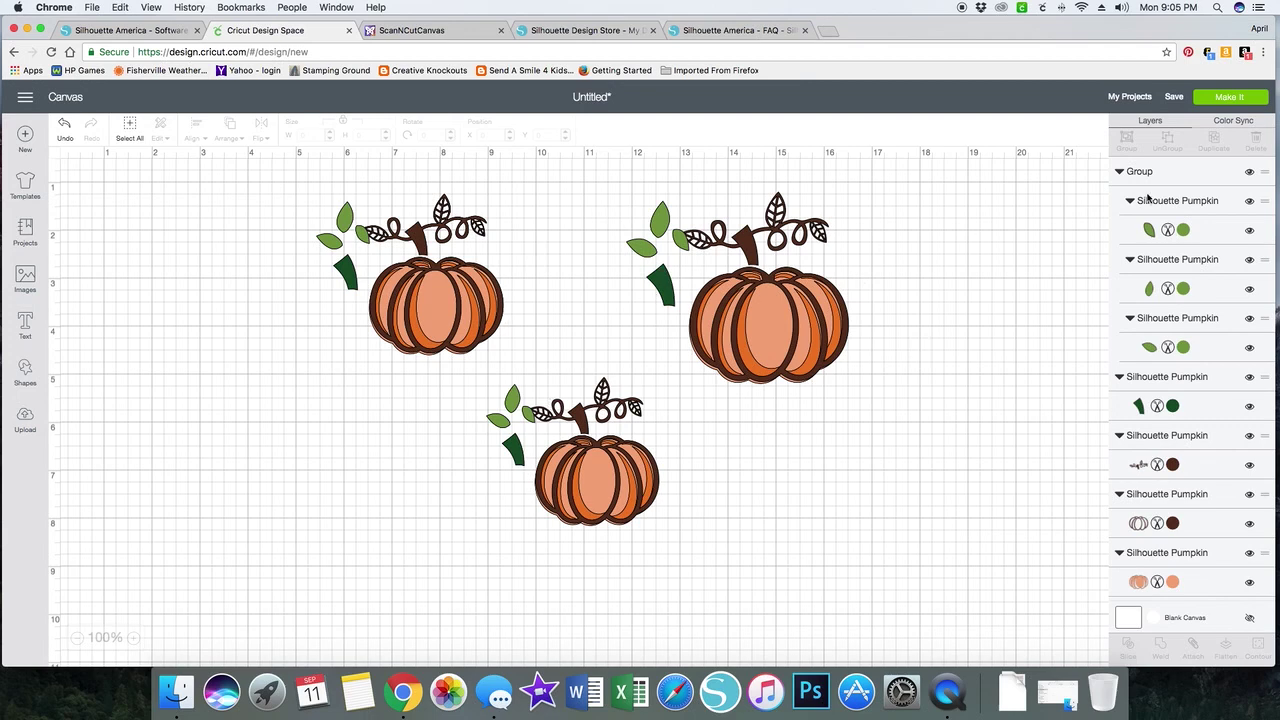
{"action": "left_click", "coordinate": [1229, 100]}
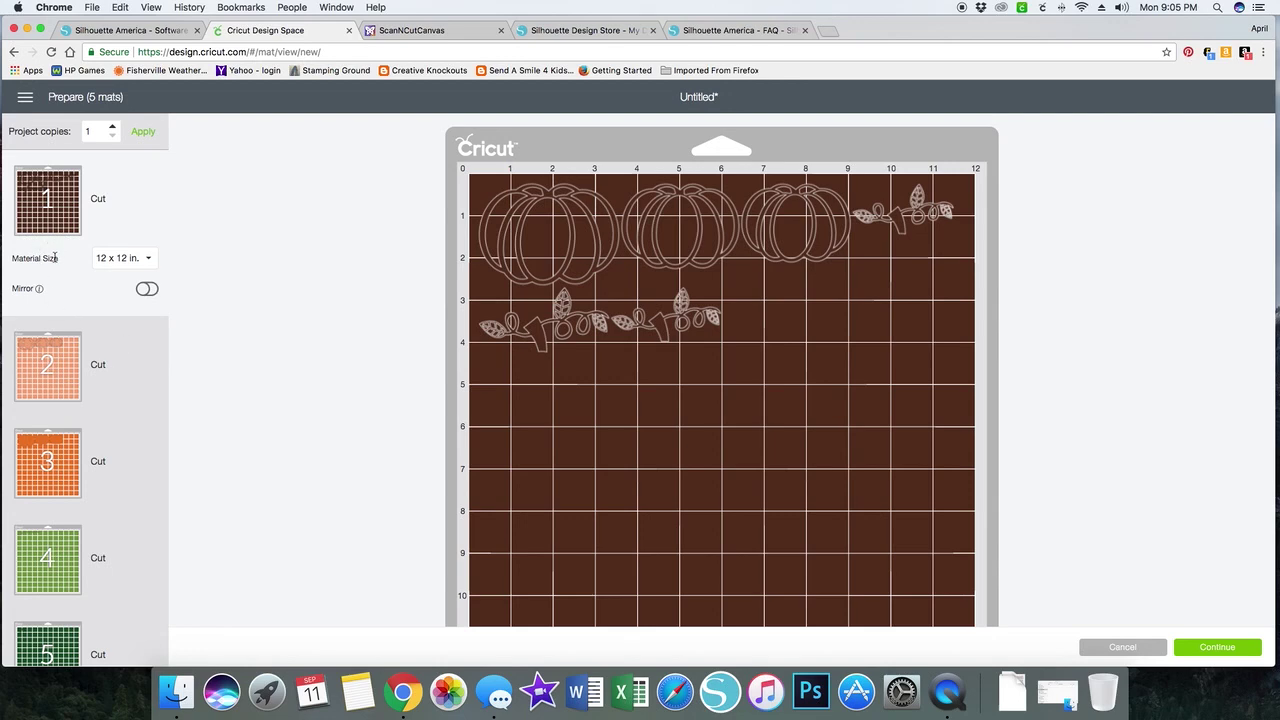
{"action": "scroll", "coordinate": [67, 473], "scroll_direction": "down", "scroll_amount": 1}
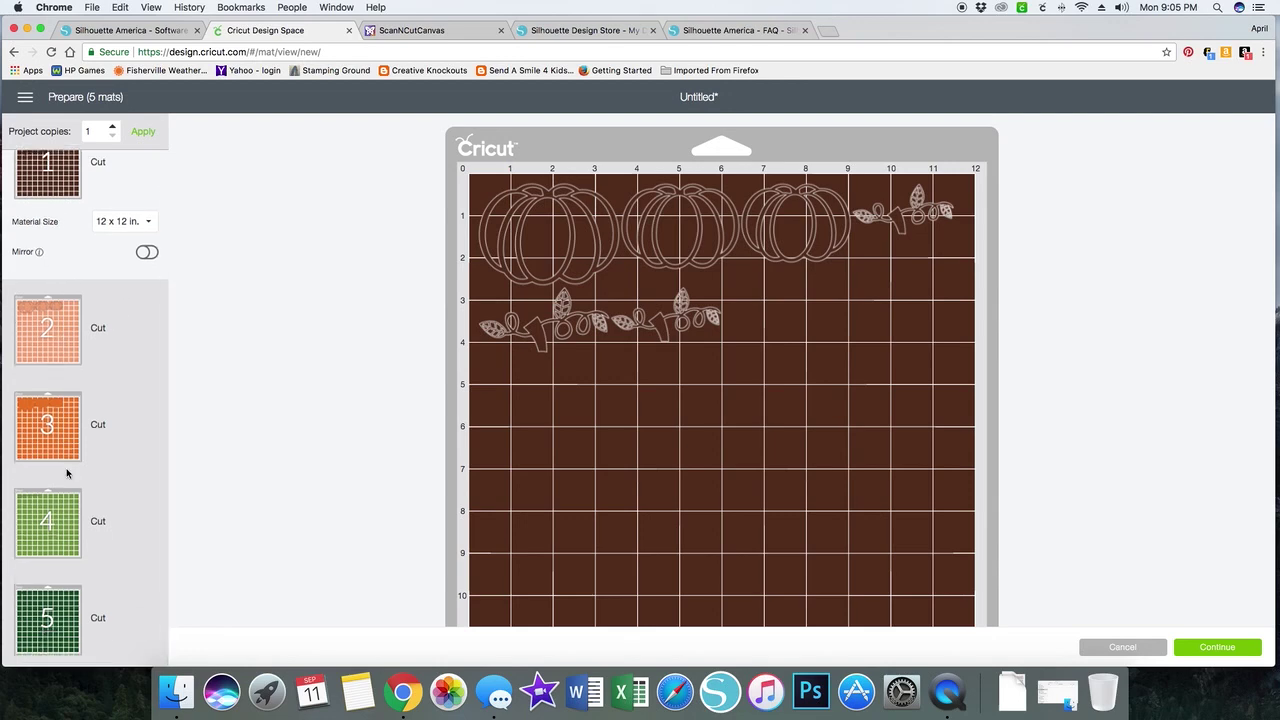
{"action": "scroll", "coordinate": [66, 445], "scroll_direction": "up", "scroll_amount": 1}
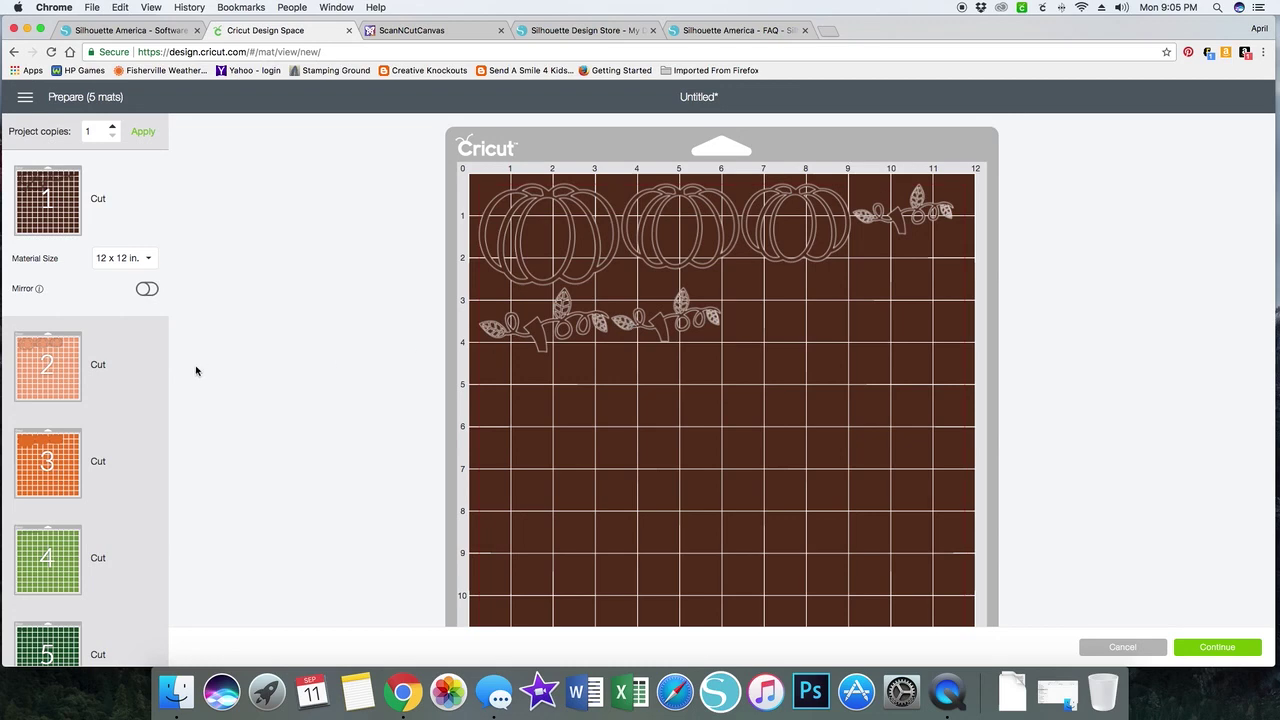
{"action": "left_click", "coordinate": [41, 364]}
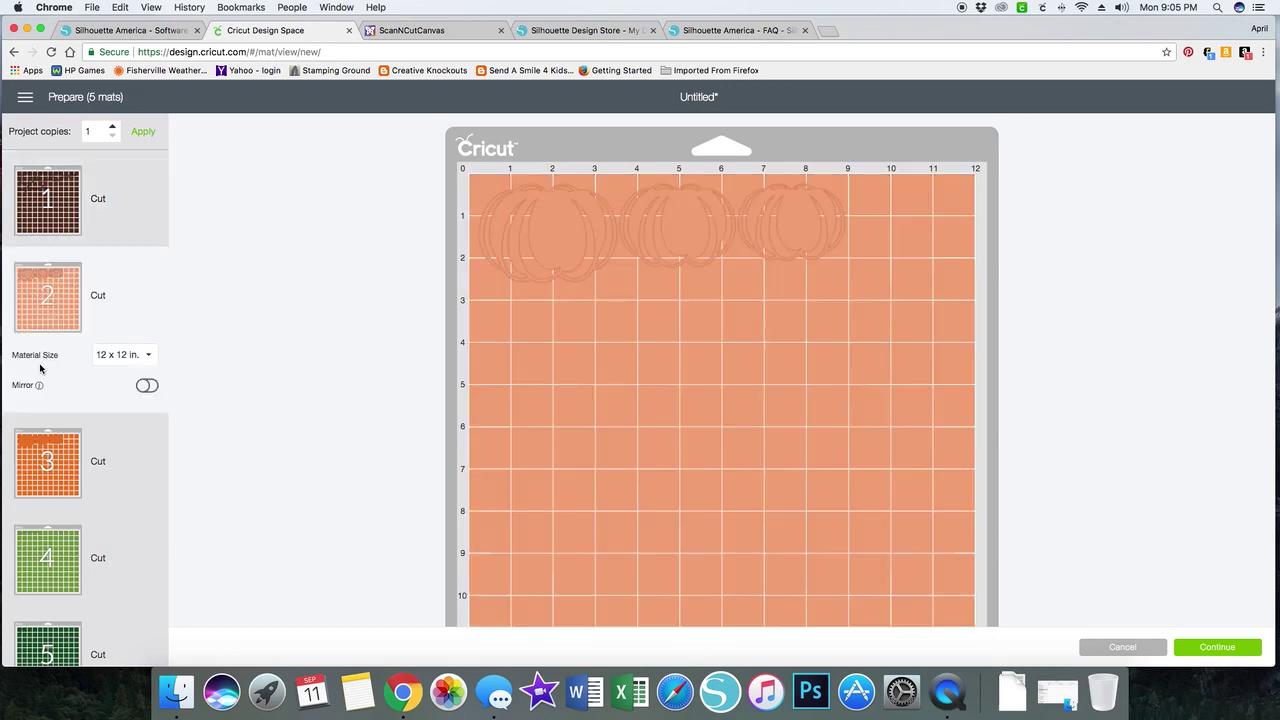
{"action": "left_click", "coordinate": [41, 454]}
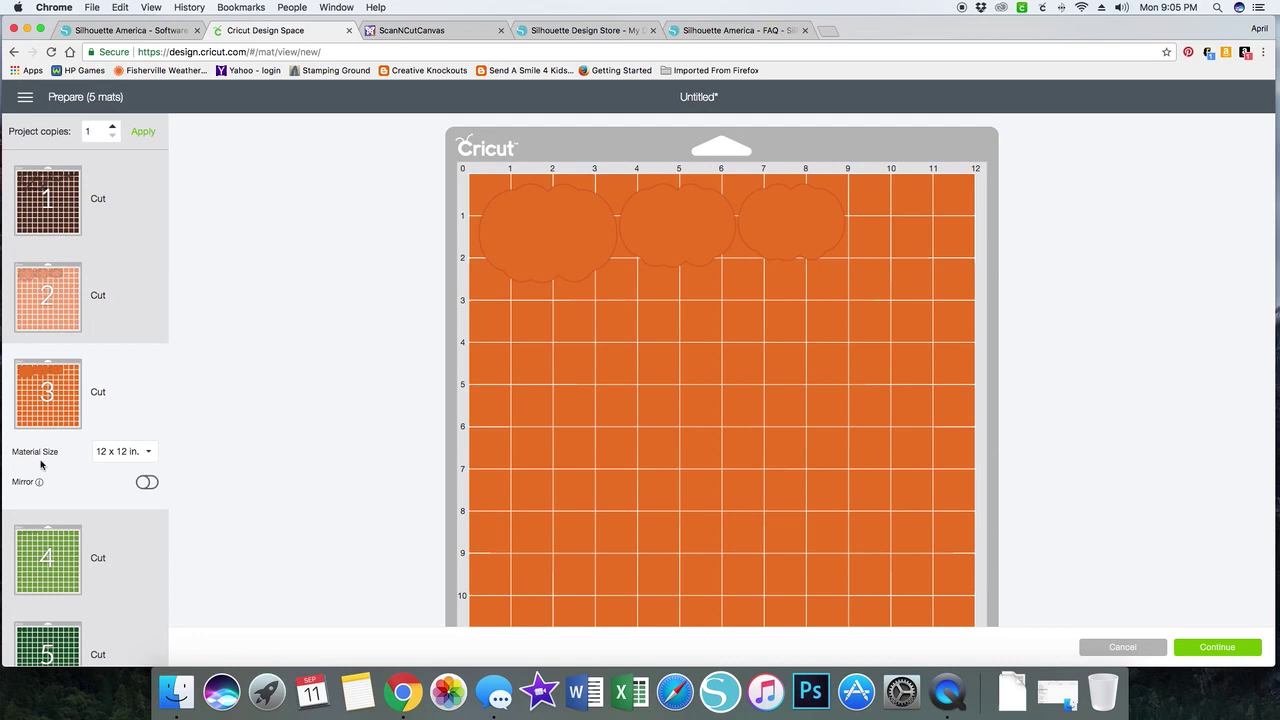
{"action": "left_click", "coordinate": [40, 542]}
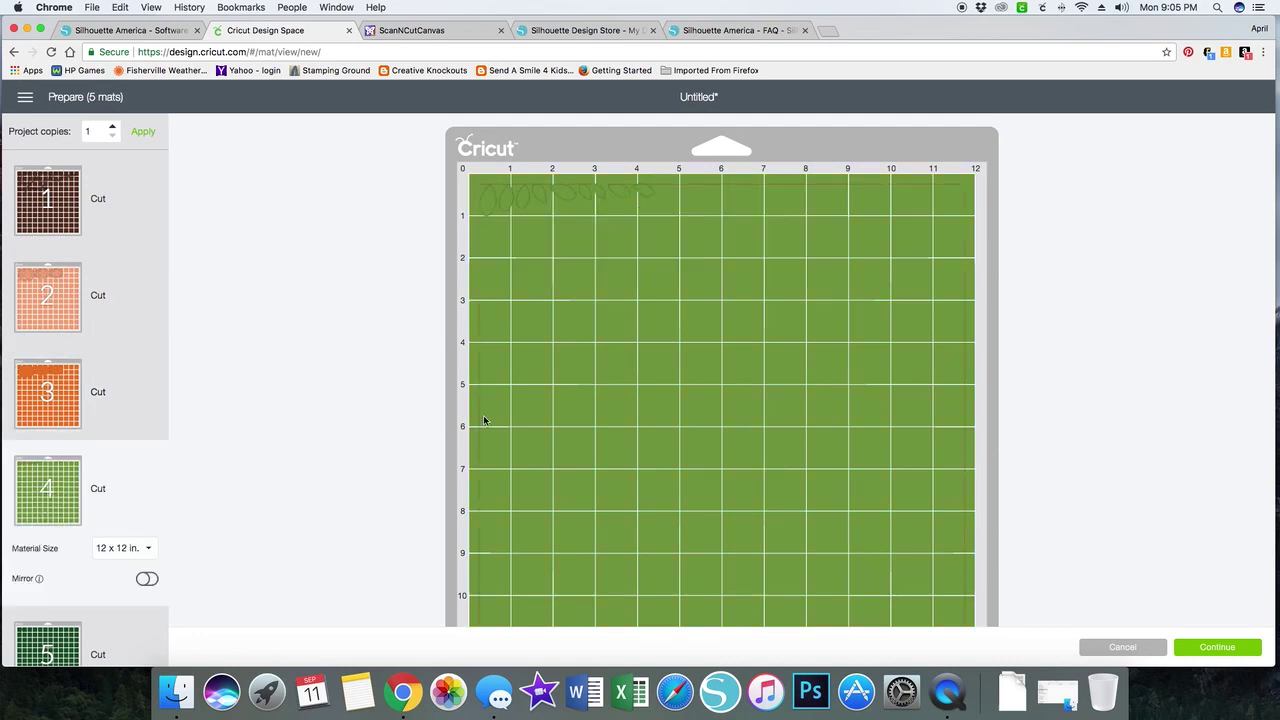
{"action": "left_click", "coordinate": [45, 640]}
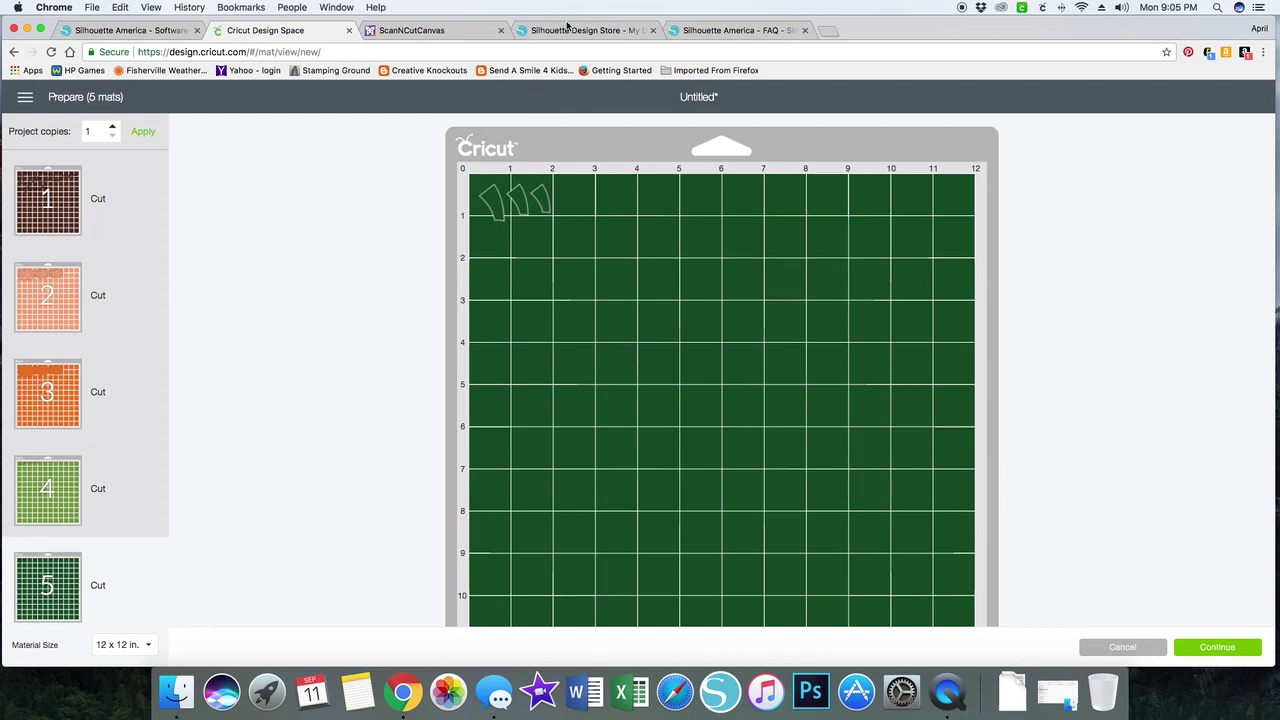
Step: Switch to the Silhouette Design Store, view the Heart Card in the free designs, and check its free-offer terms before dismissing them
{"action": "left_click", "coordinate": [566, 30]}
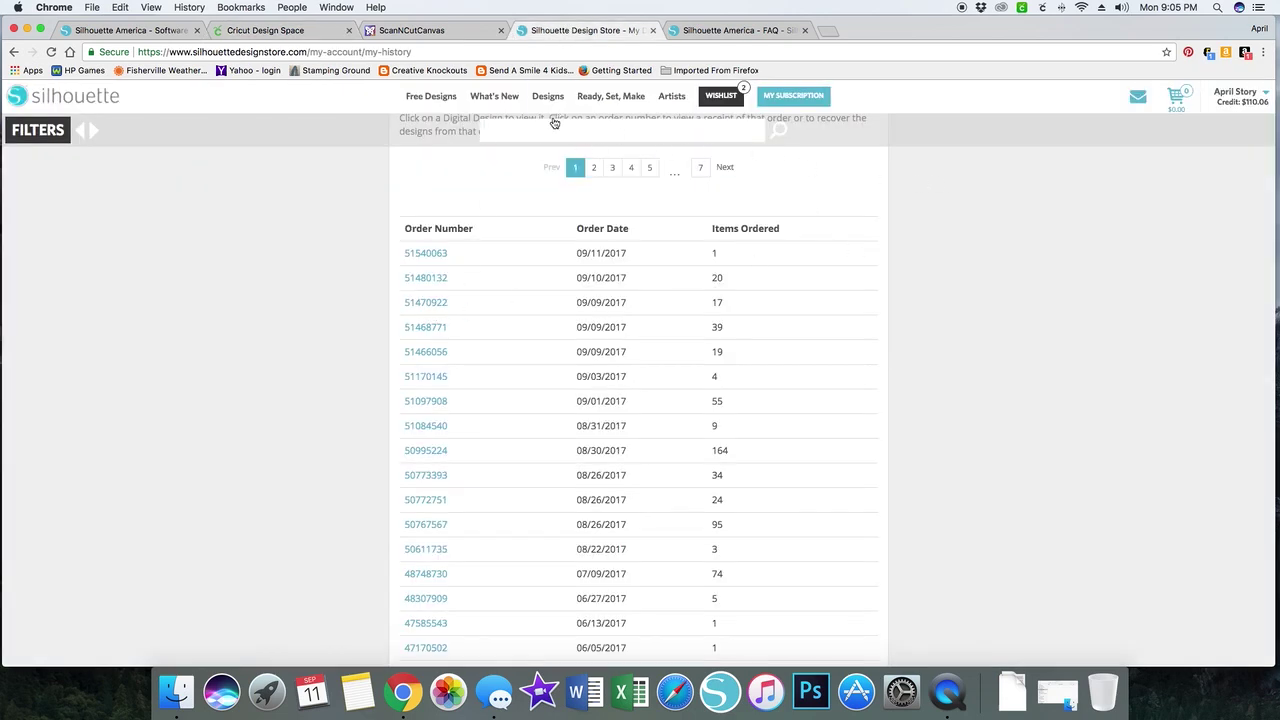
{"action": "left_click", "coordinate": [437, 103]}
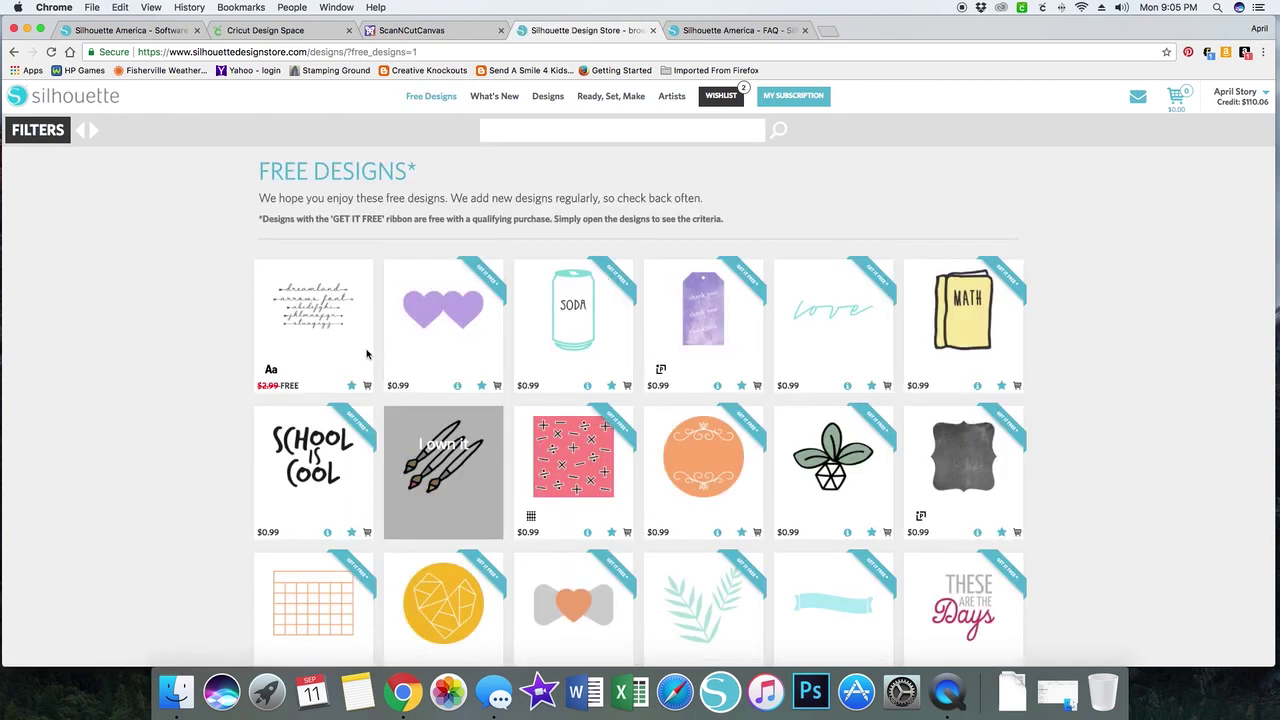
{"action": "mouse_move", "coordinate": [334, 341]}
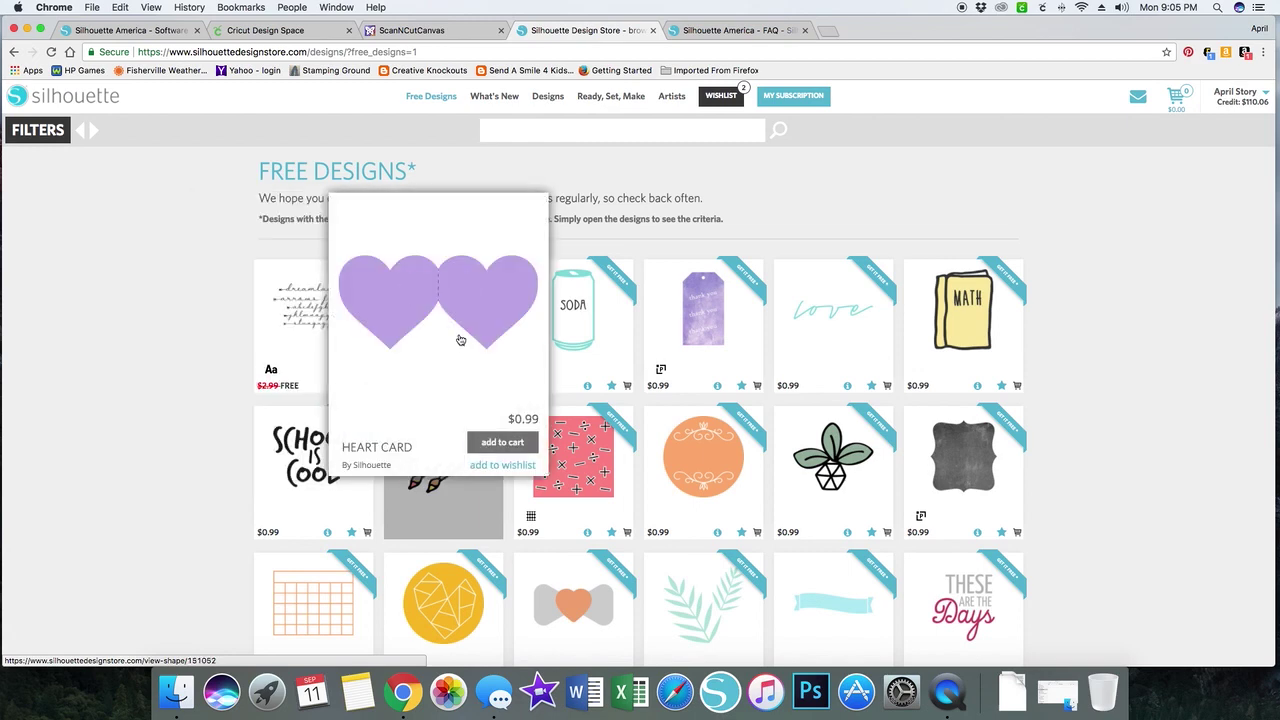
{"action": "left_click", "coordinate": [459, 332]}
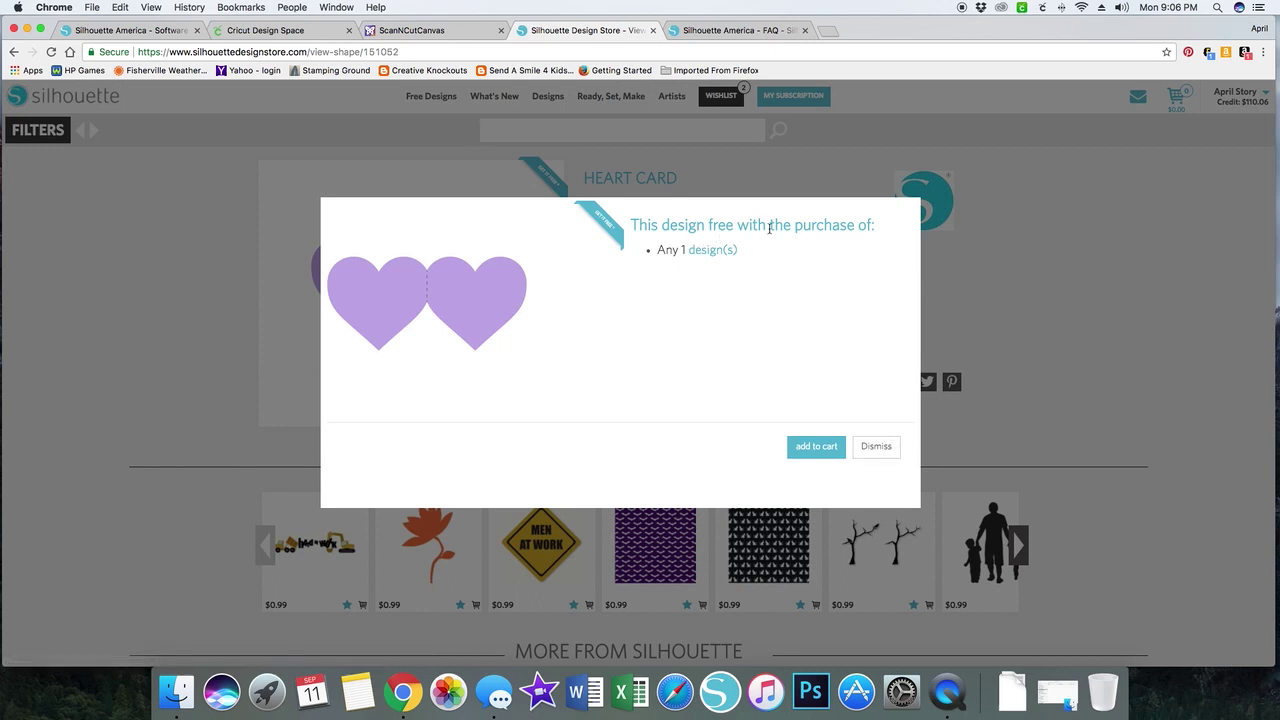
{"action": "left_click", "coordinate": [877, 448]}
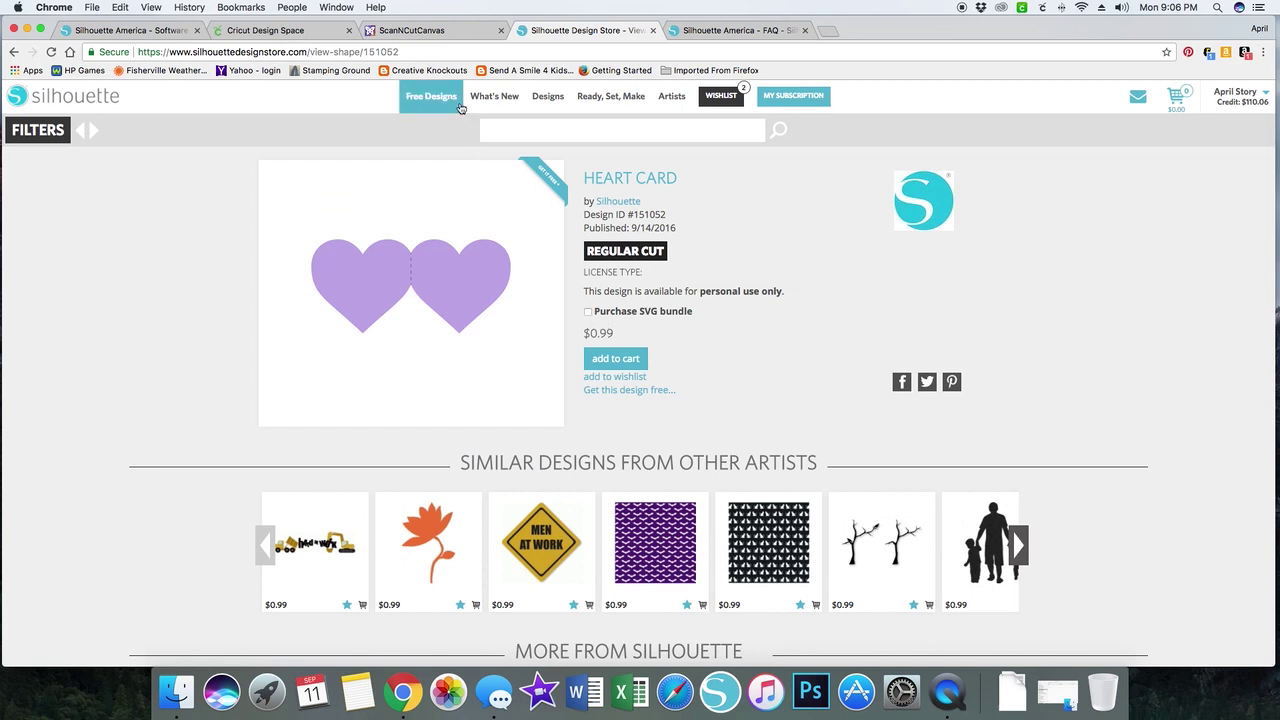
Step: Browse the store's newest designs, preview the flower watering can designs, and view the details of the Together print & cut design by Pebbles
{"action": "left_click", "coordinate": [491, 103]}
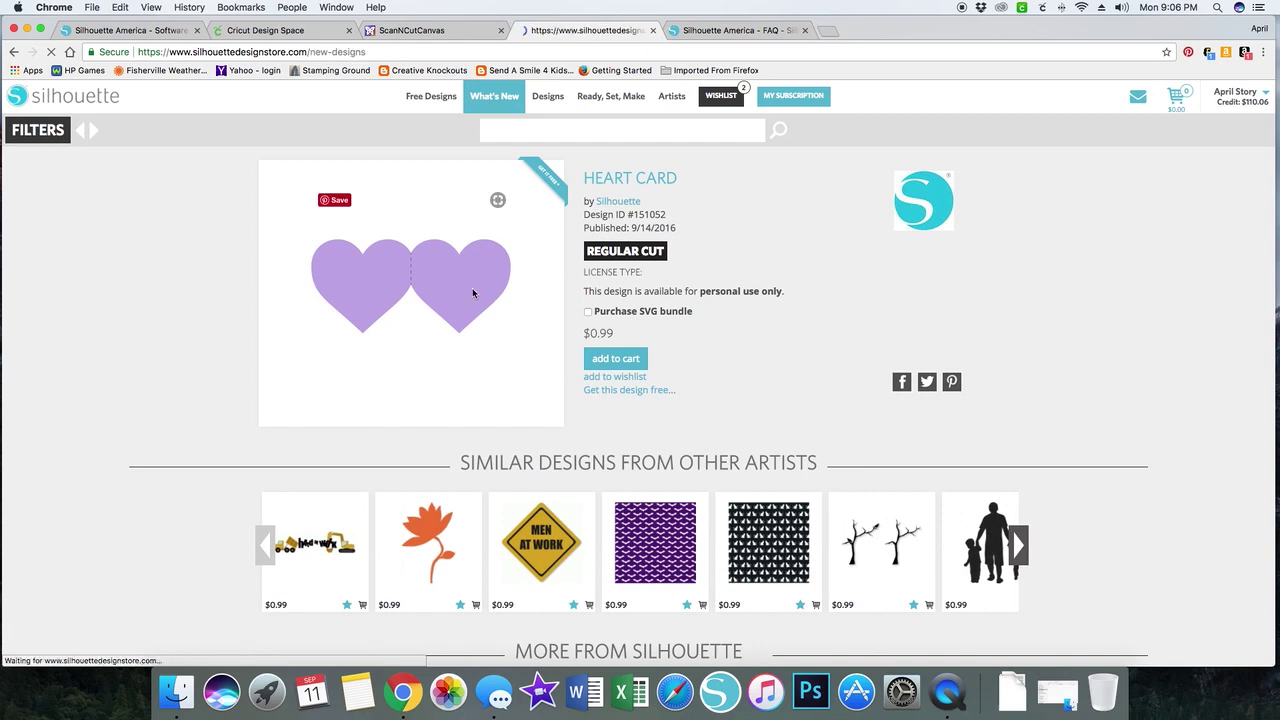
{"action": "scroll", "coordinate": [235, 358], "scroll_direction": "down", "scroll_amount": 10}
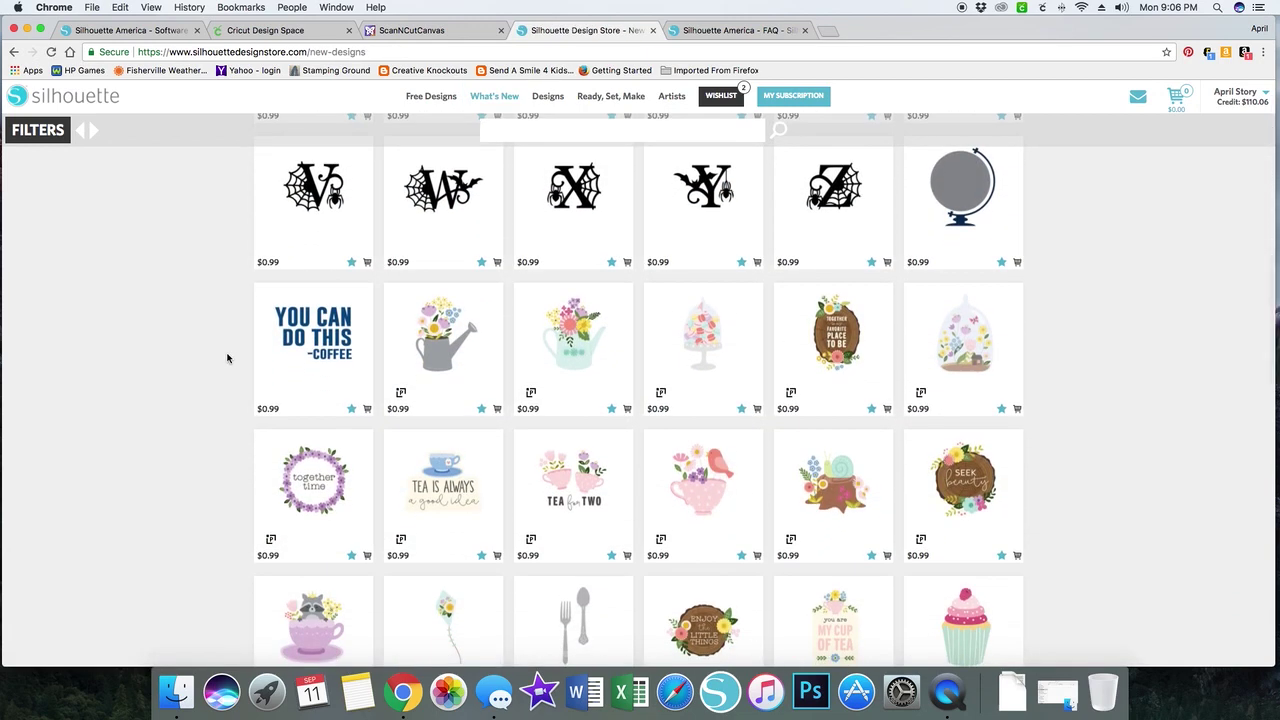
{"action": "mouse_move", "coordinate": [433, 360]}
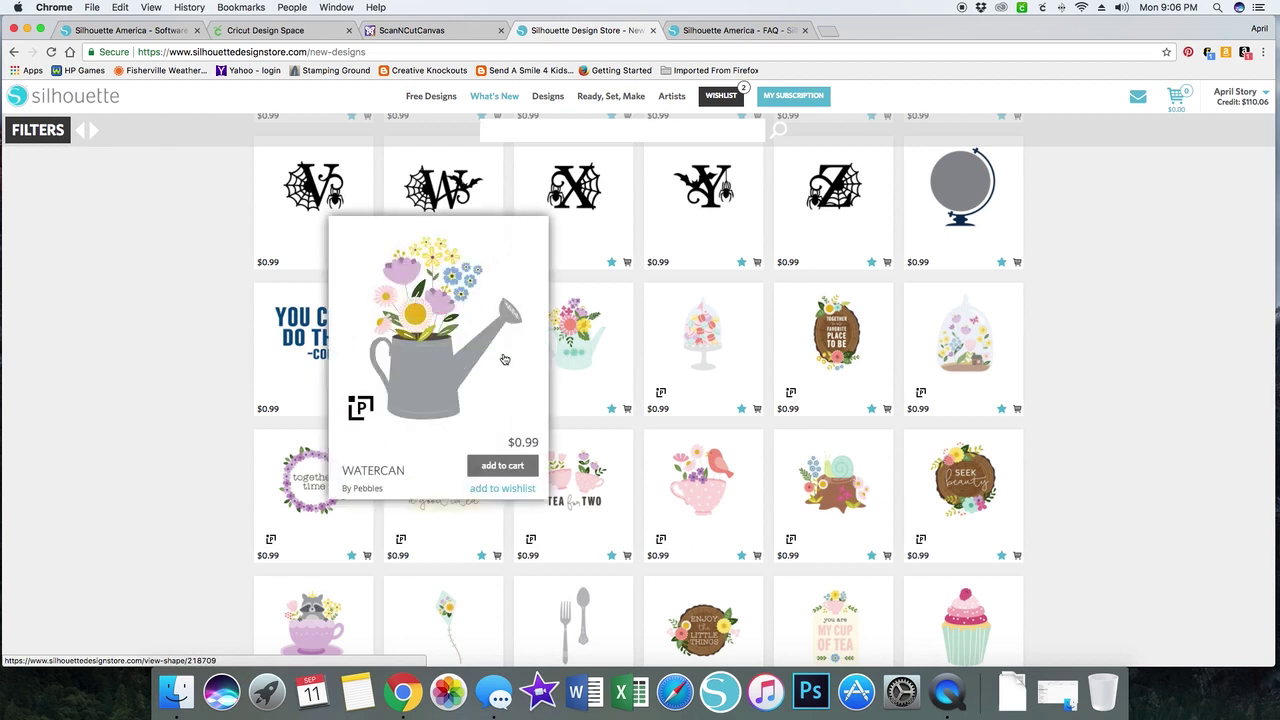
{"action": "mouse_move", "coordinate": [593, 347]}
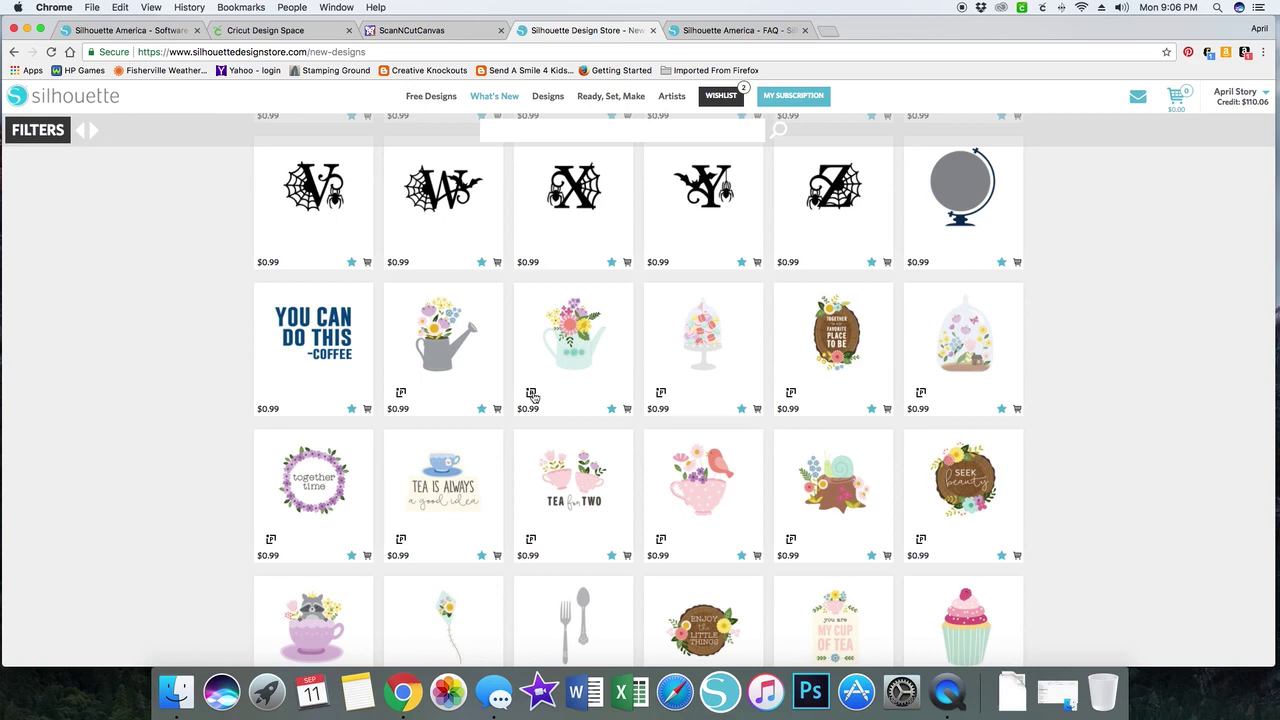
{"action": "left_click", "coordinate": [813, 360]}
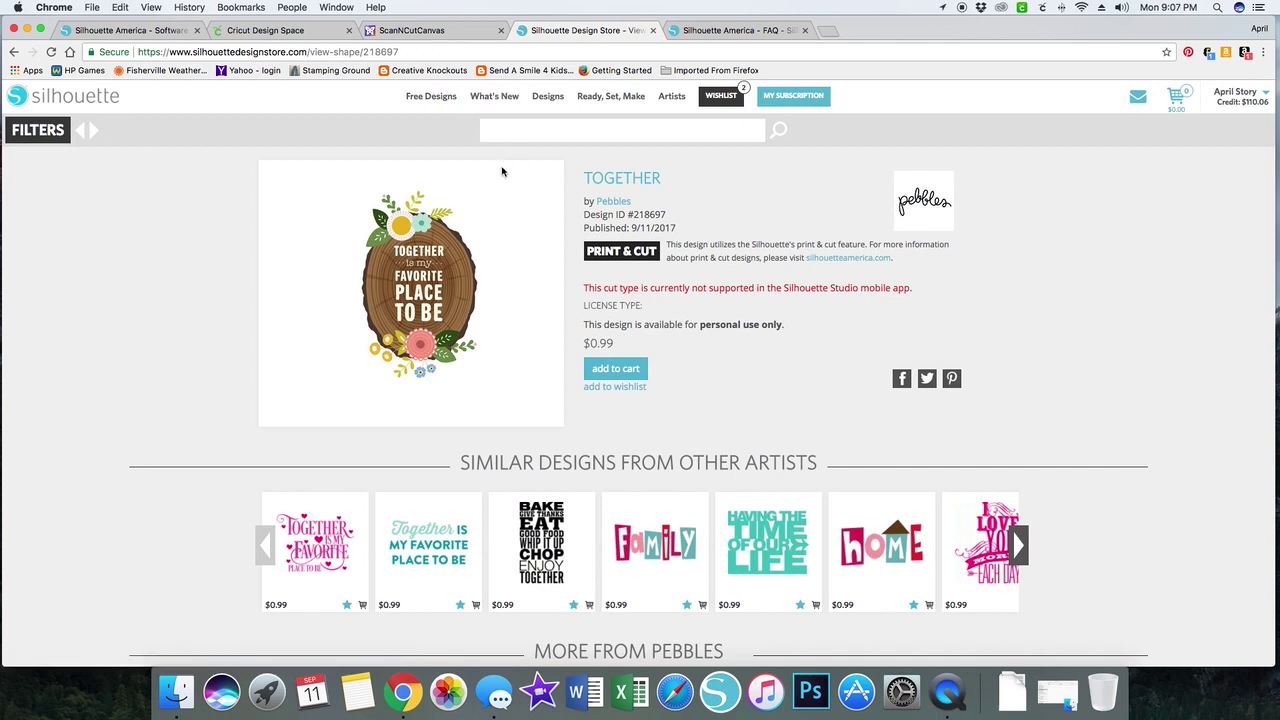
Step: Return to the What's New listing and browse past the print & cut designs to the fonts and Halloween and fall designs
{"action": "left_click", "coordinate": [497, 100]}
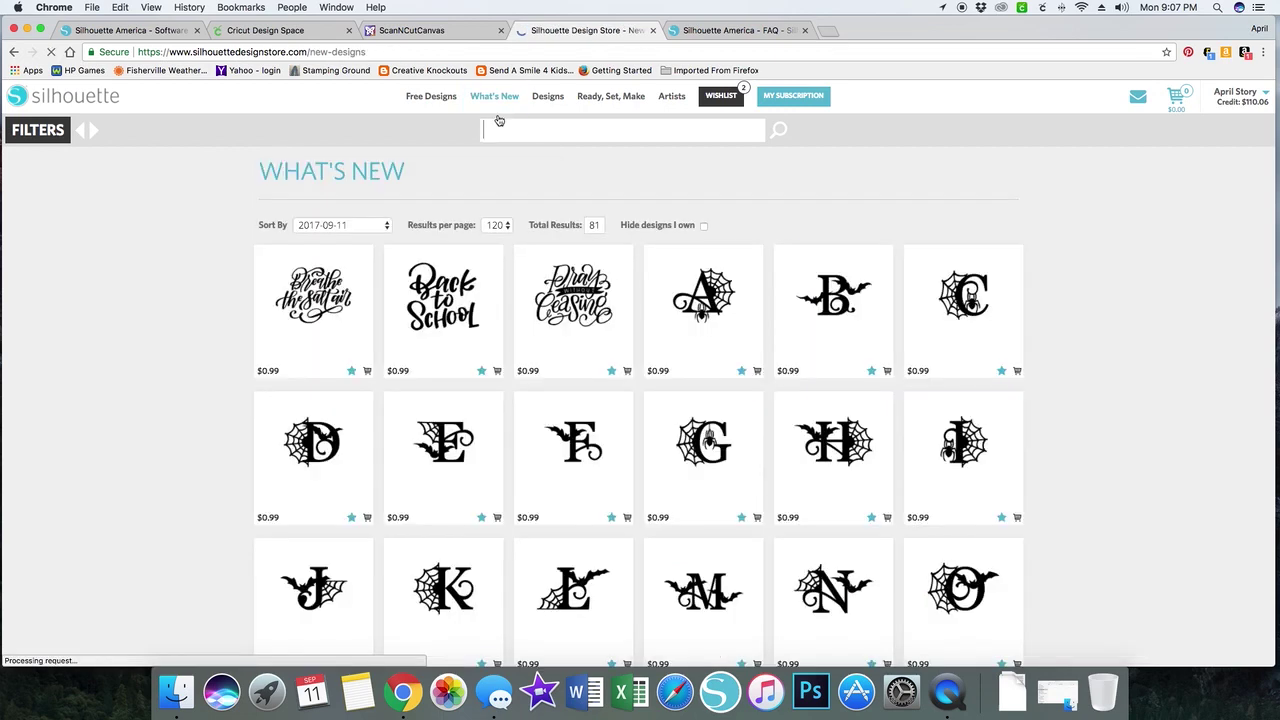
{"action": "scroll", "coordinate": [226, 346], "scroll_direction": "down", "scroll_amount": 10}
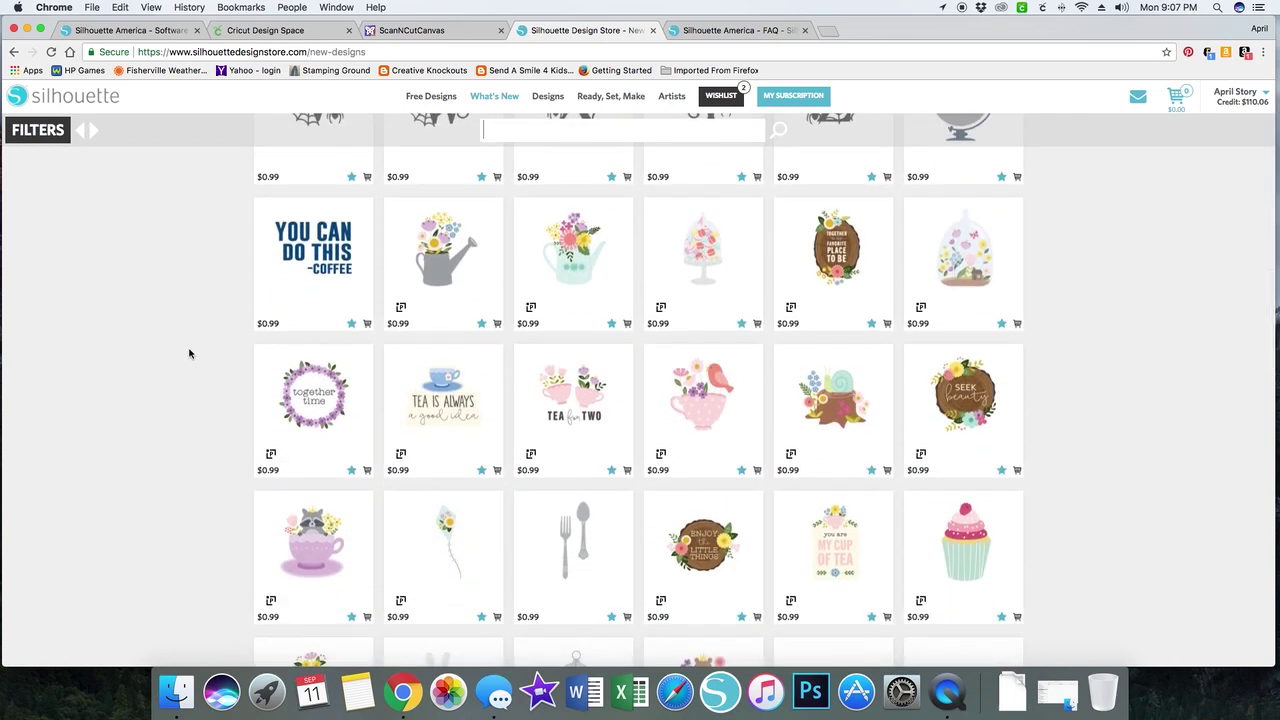
{"action": "scroll", "coordinate": [190, 353], "scroll_direction": "down", "scroll_amount": 5}
{"action": "scroll", "coordinate": [190, 353], "scroll_direction": "down", "scroll_amount": 3}
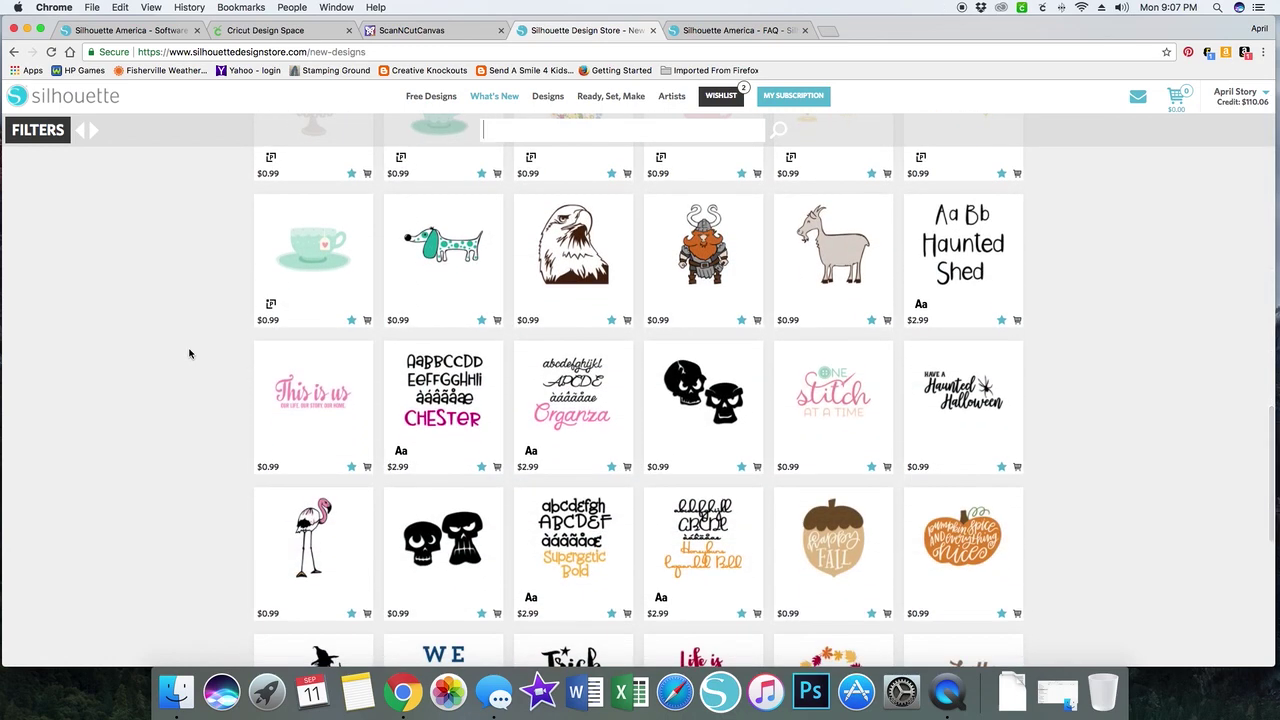